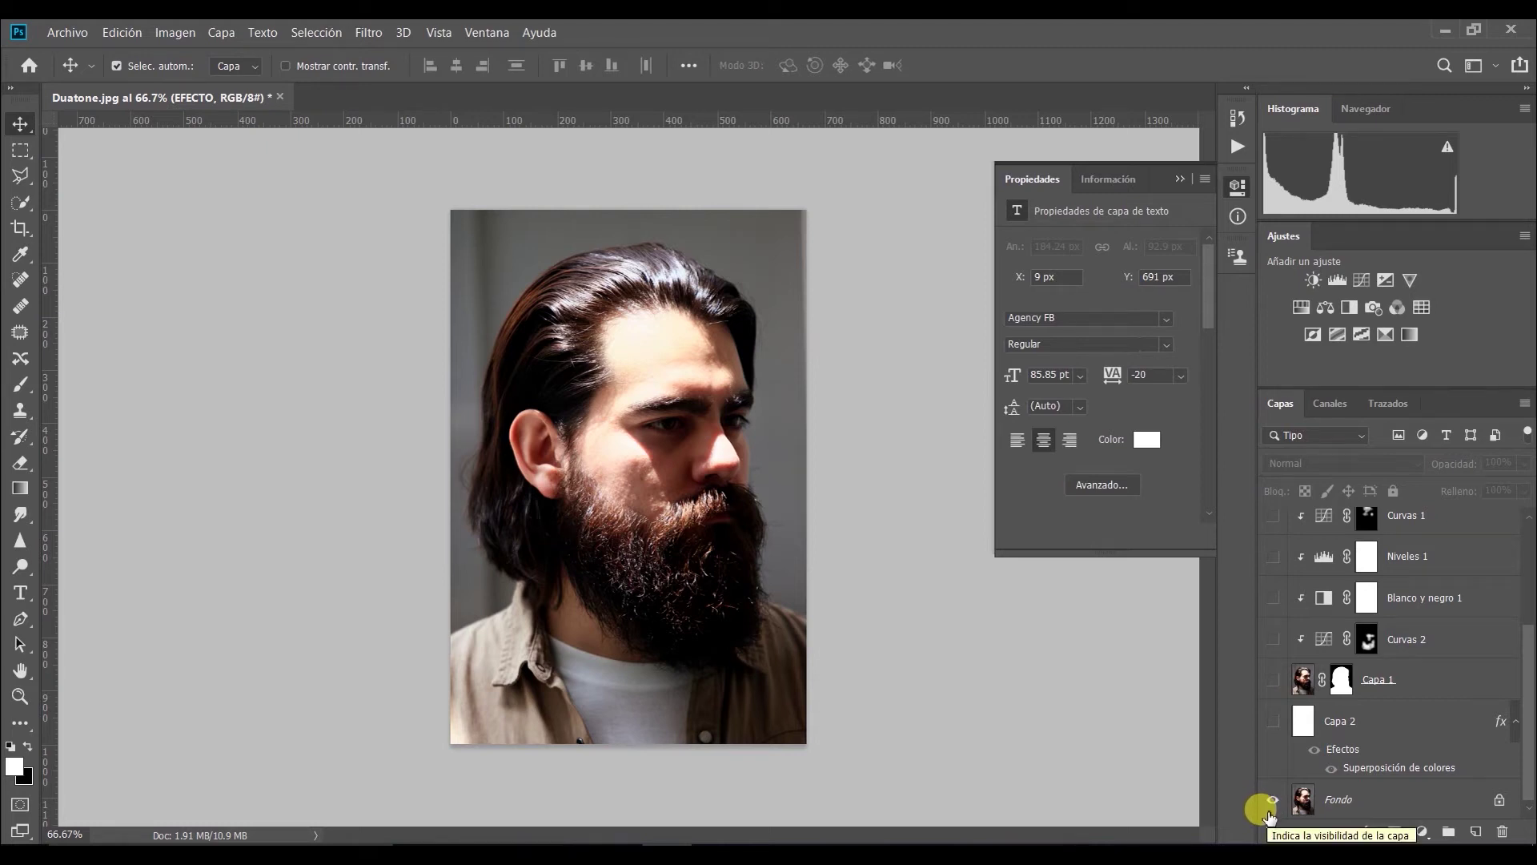
Step: Preview the finished duotone poster before reverting to the original photo
left_click(1273, 801, "alt")
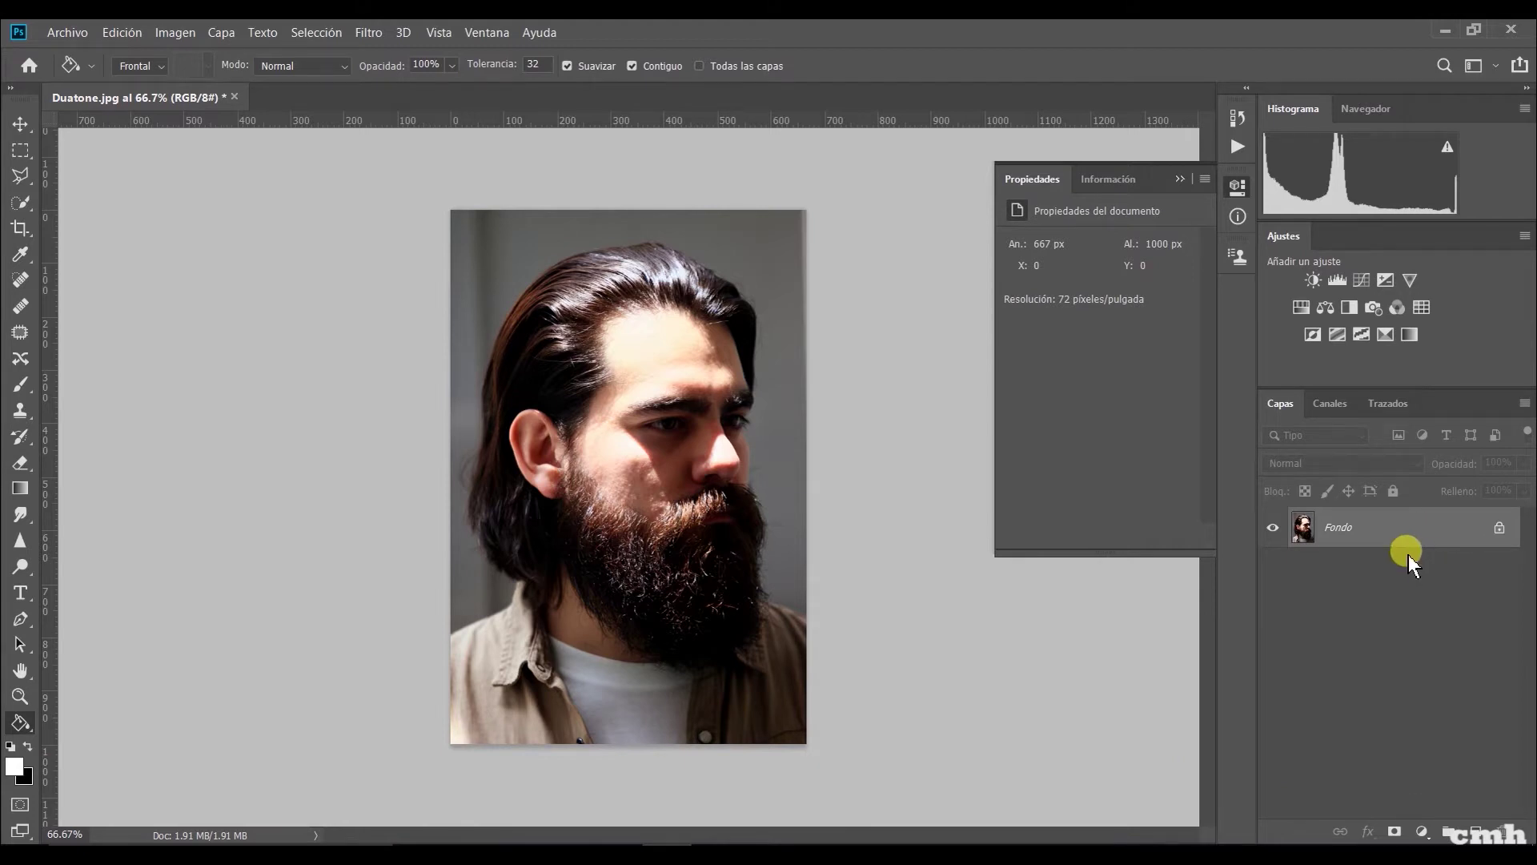
Step: Duplicate the Fondo photo layer into Capa 1 with Ctrl+J
key("ctrl+j")
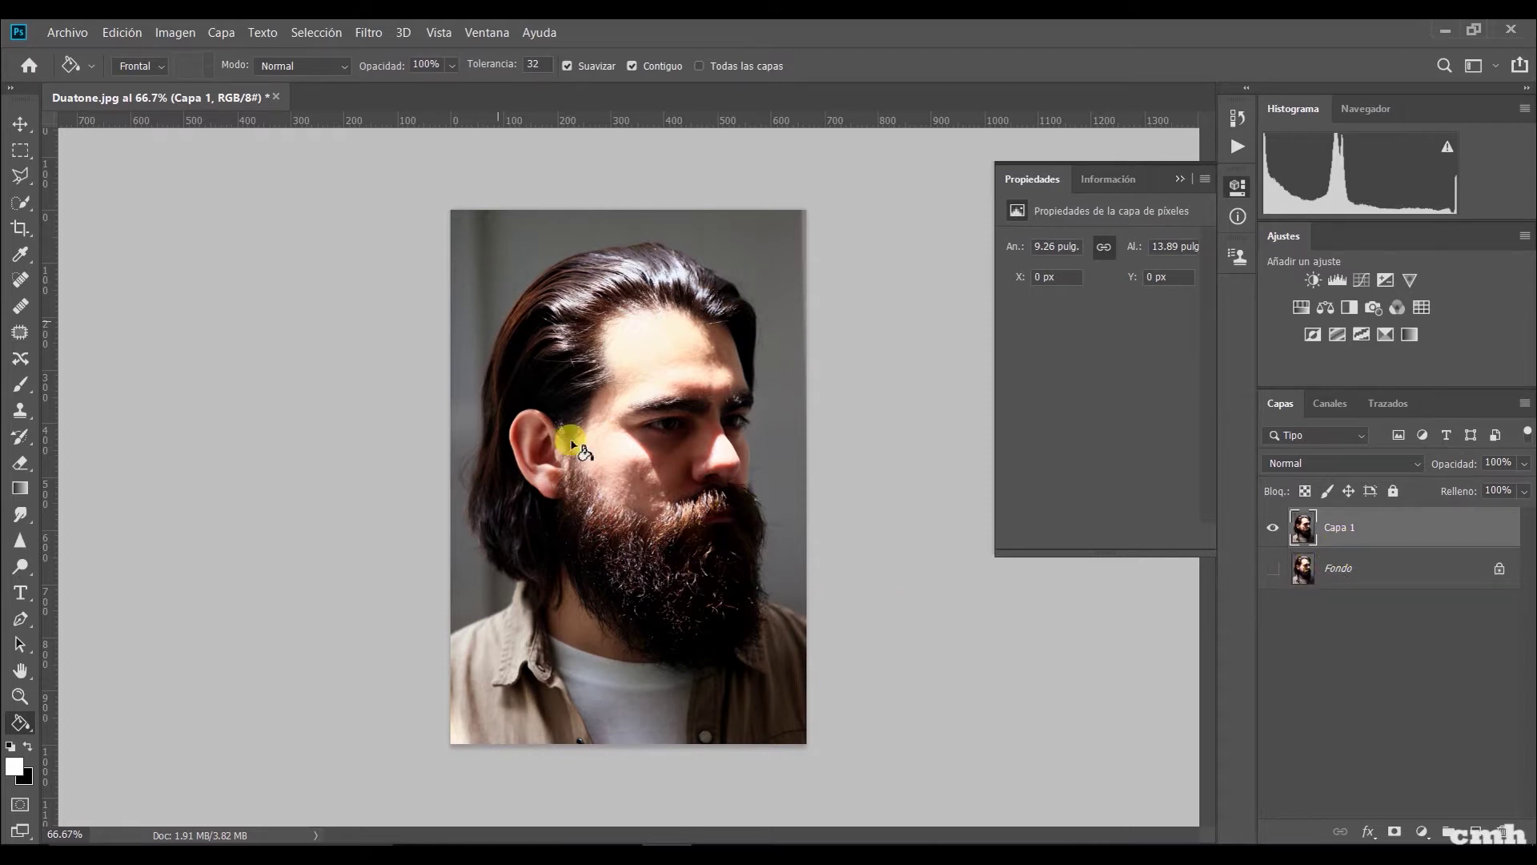
key("w")
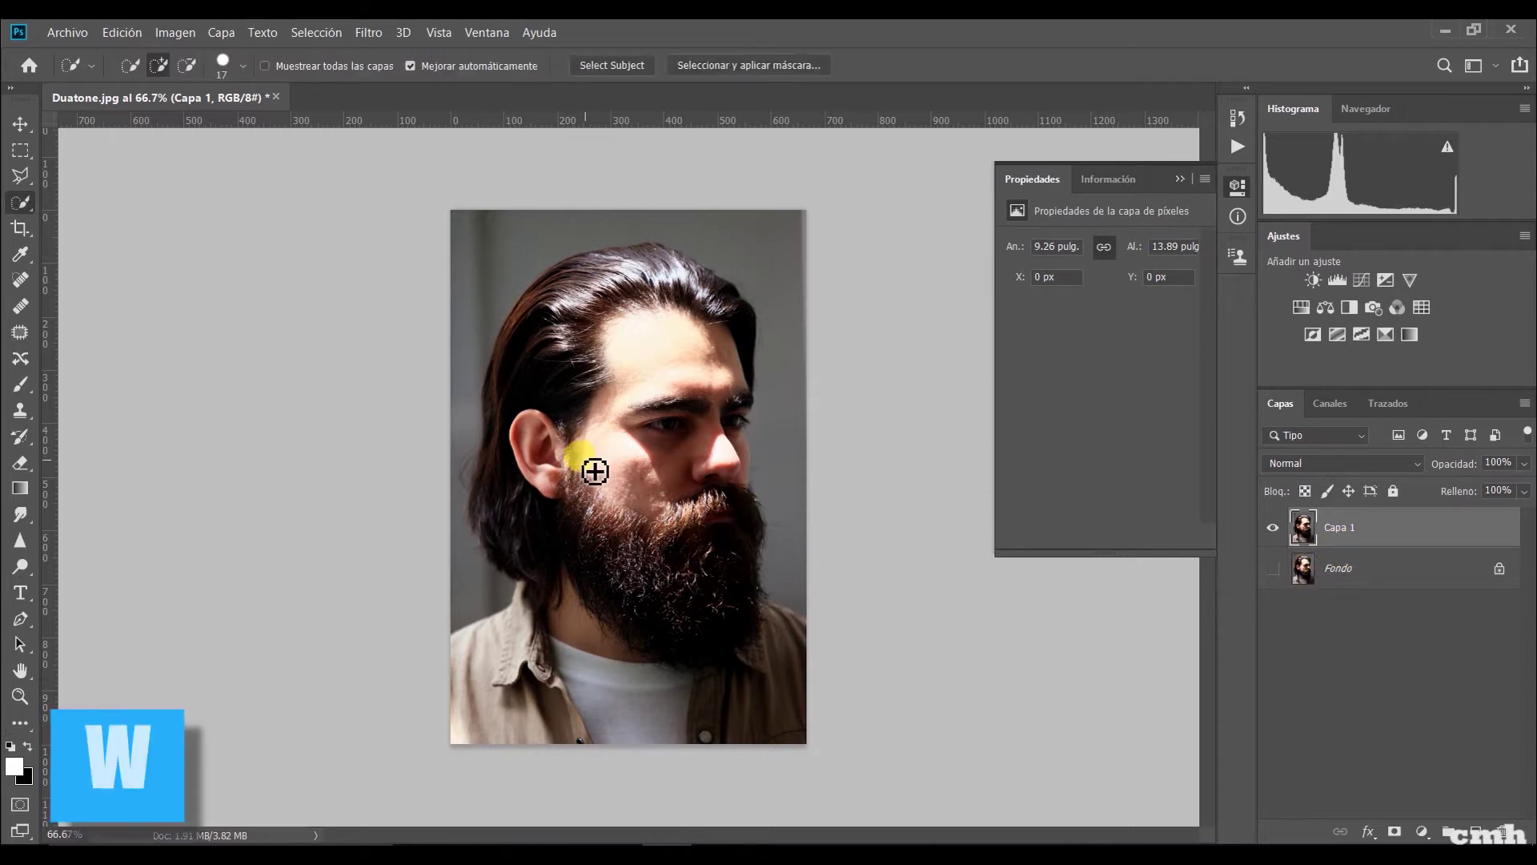
Step: Select the man with Quick Selection, trim the background, and mask Capa 1 with it
mouse_move(507, 559)
left_mouse_down()
mouse_move(487, 610)
mouse_move(459, 487)
mouse_move(480, 298)
mouse_move(510, 251)
mouse_move(634, 257)
mouse_move(614, 242)
mouse_move(628, 229)
mouse_move(700, 227)
mouse_move(786, 254)
mouse_move(800, 573)
mouse_move(795, 487)
mouse_move(775, 515)
mouse_move(748, 470)
mouse_move(762, 368)
mouse_move(664, 270)
mouse_move(560, 274)
mouse_move(539, 325)
mouse_move(539, 412)
mouse_move(610, 452)
mouse_move(689, 294)
mouse_move(674, 260)
mouse_move(594, 253)
mouse_move(657, 302)
mouse_move(652, 247)
mouse_move(635, 299)
mouse_move(744, 456)
mouse_move(734, 534)
left_mouse_up()
key("alt")
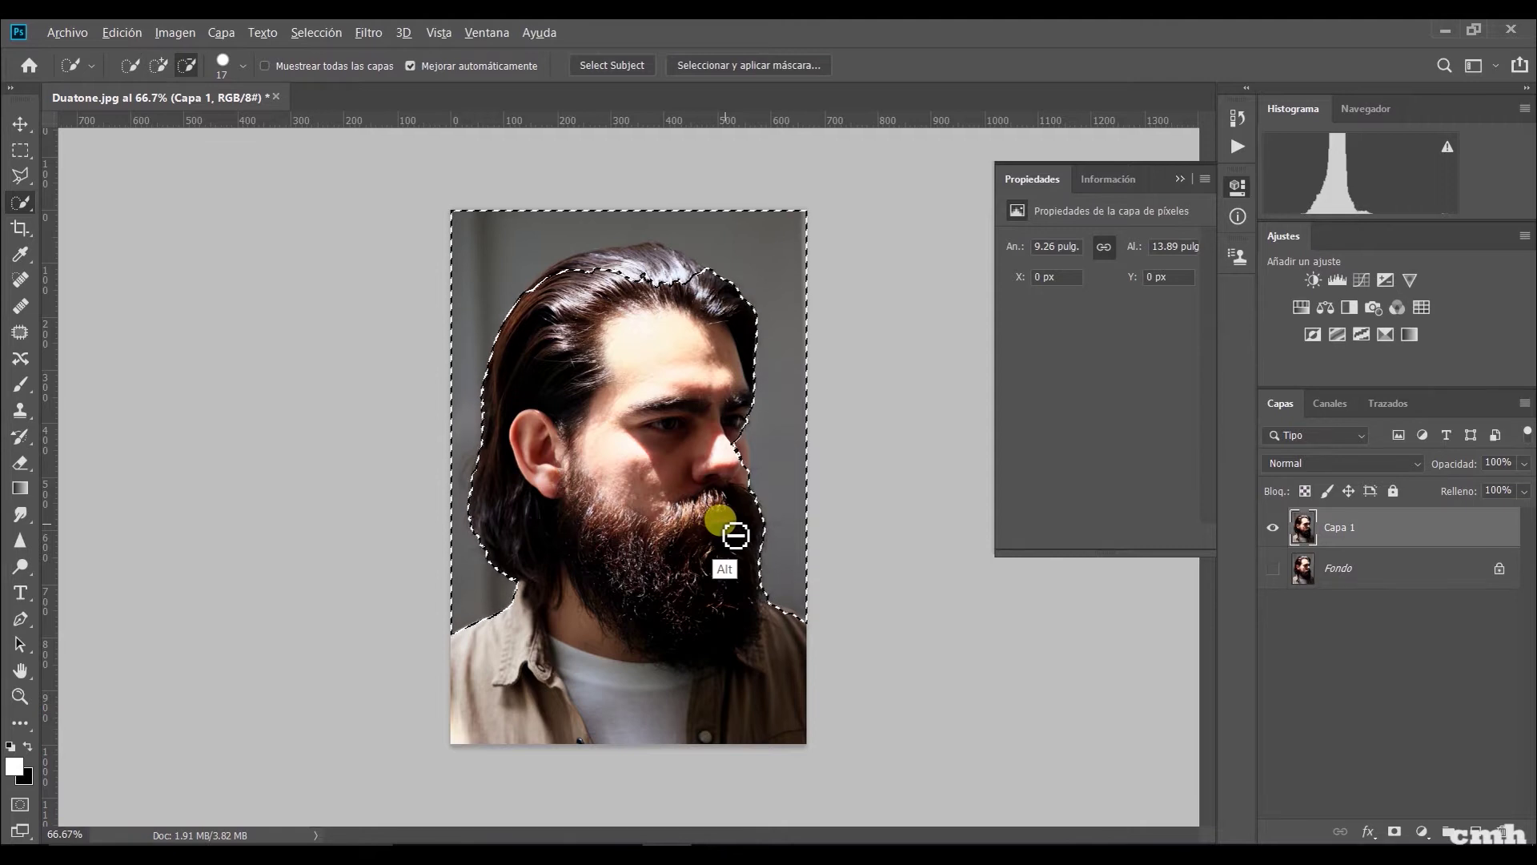
mouse_move(735, 535)
left_mouse_down()
mouse_move(757, 518)
mouse_move(754, 466)
mouse_move(753, 505)
left_mouse_up()
key("alt")
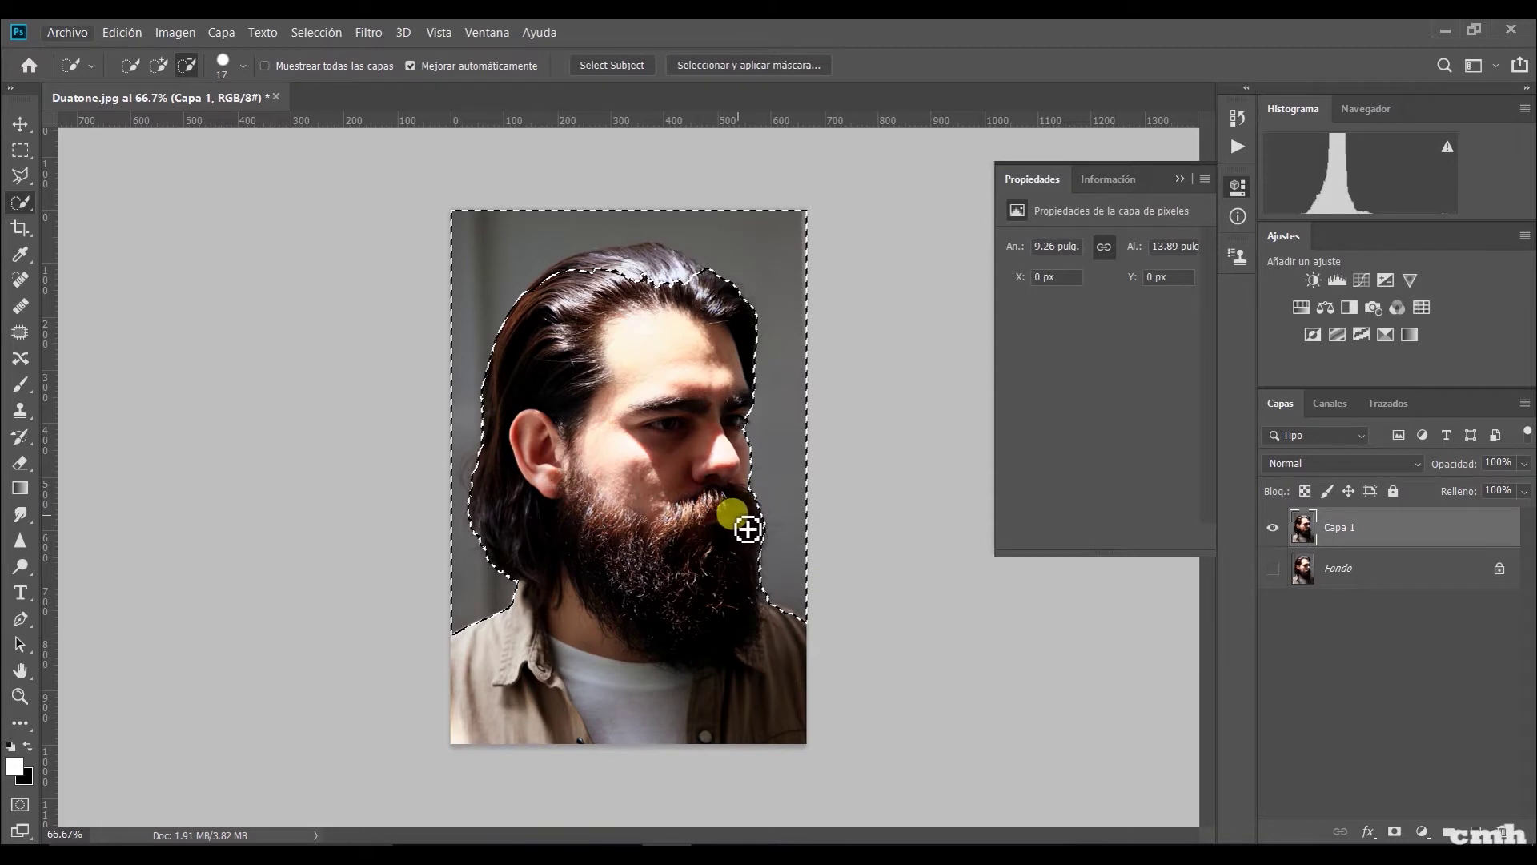
left_click_drag(753, 505, 757, 490)
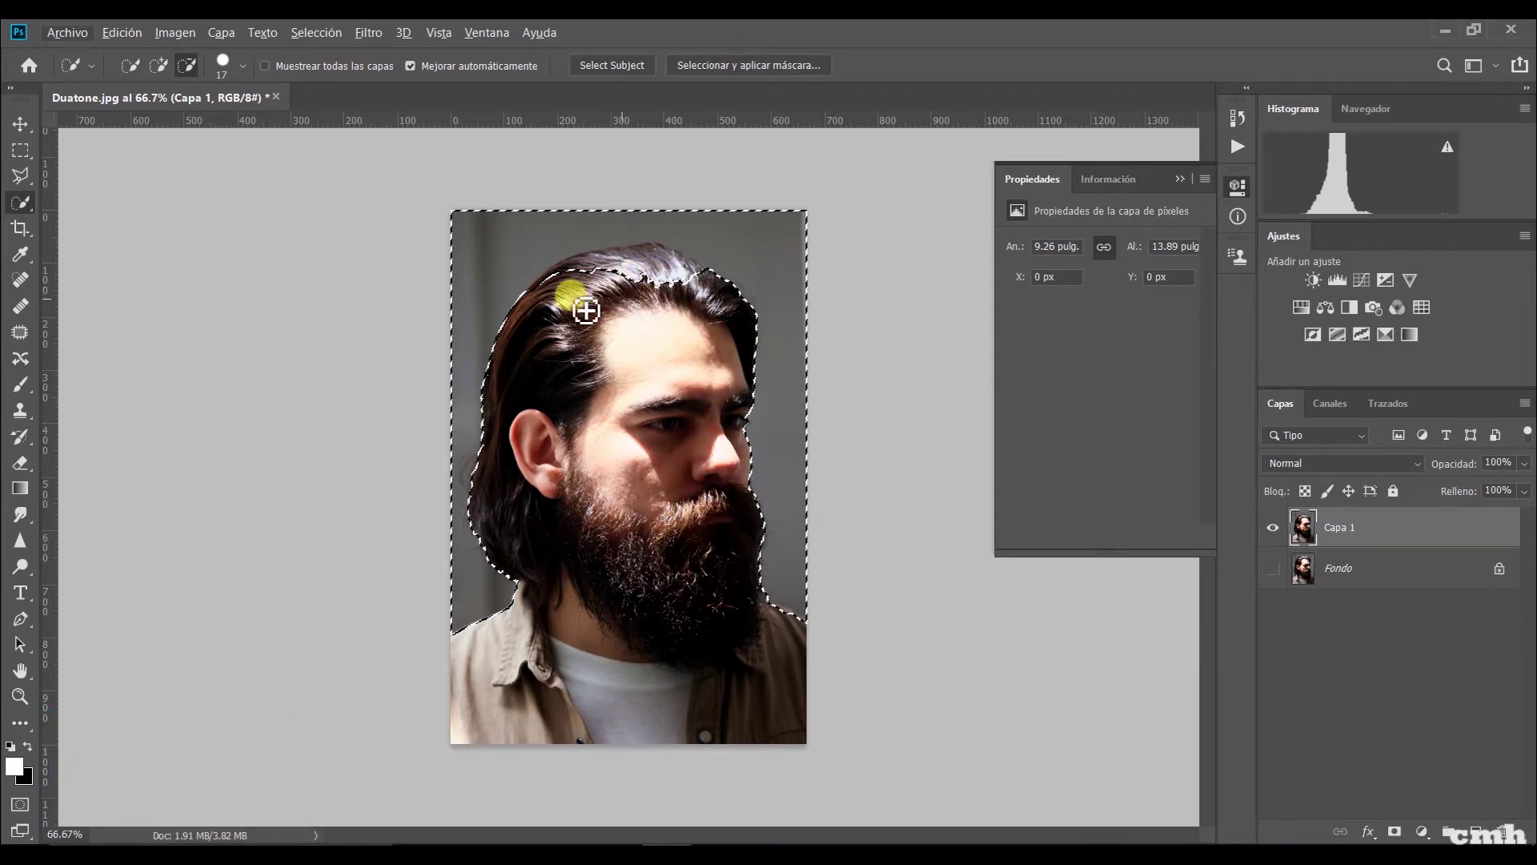
mouse_move(602, 309)
left_mouse_down()
mouse_move(575, 298)
mouse_move(666, 278)
mouse_move(603, 277)
mouse_move(669, 262)
mouse_move(724, 396)
left_mouse_up()
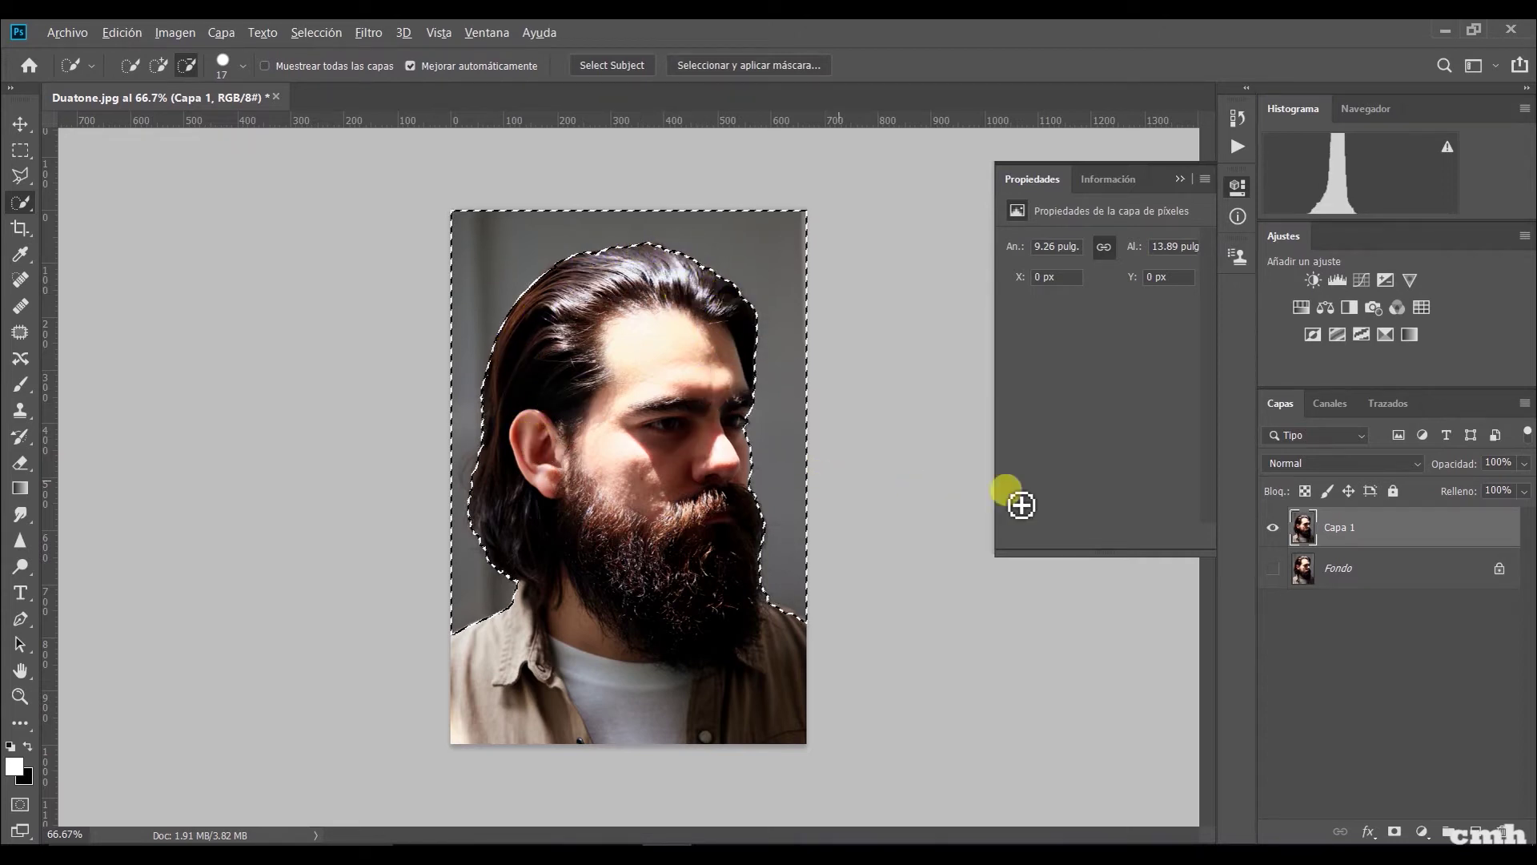
left_click(1394, 830)
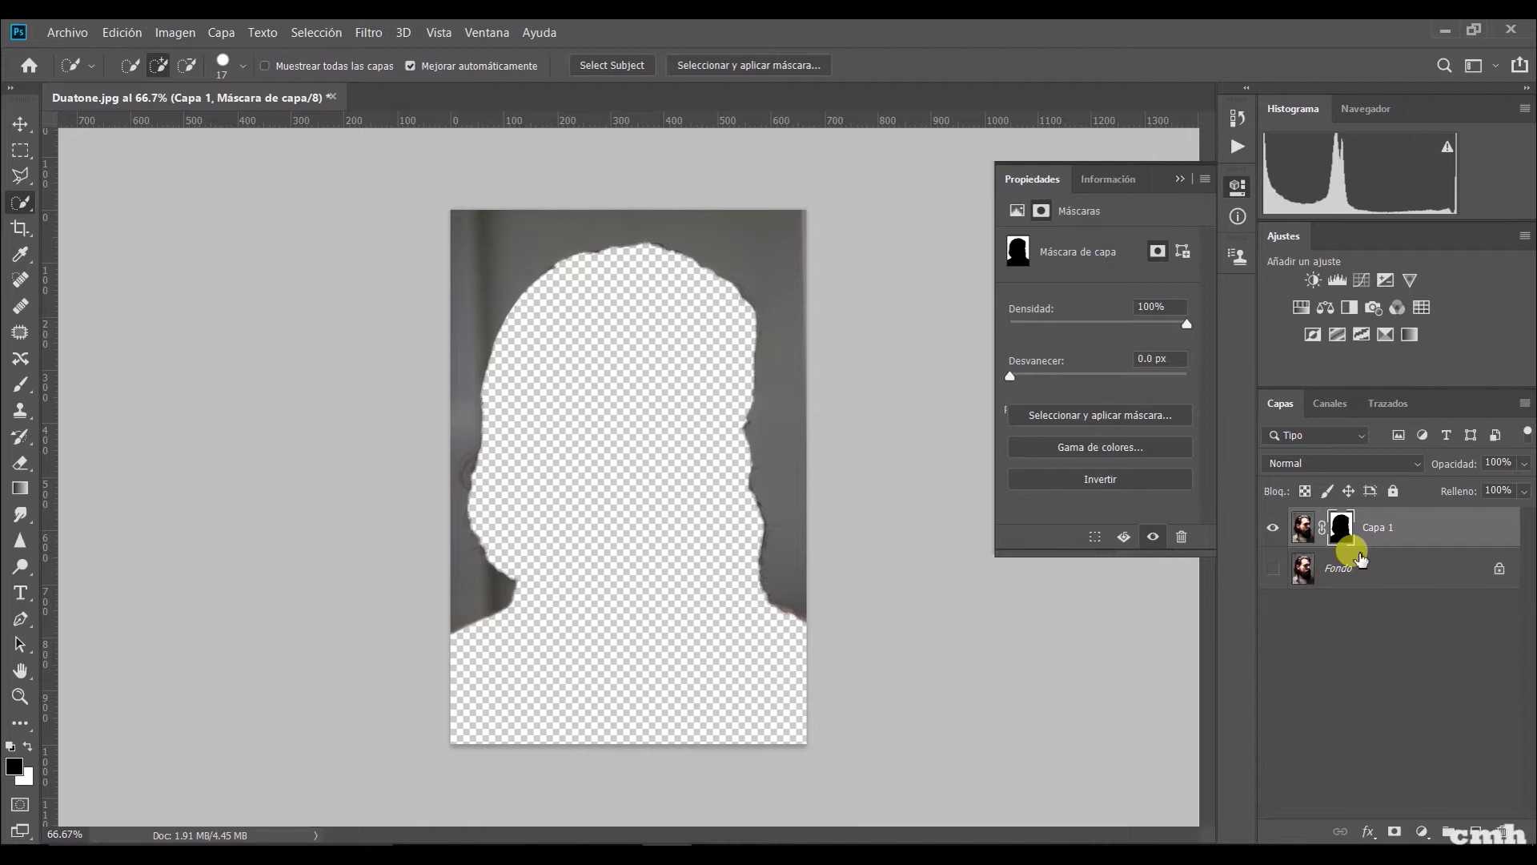
Step: Invert Capa 1's mask to reveal the man and add empty Capa 2 above Fondo
key("ctrl+i")
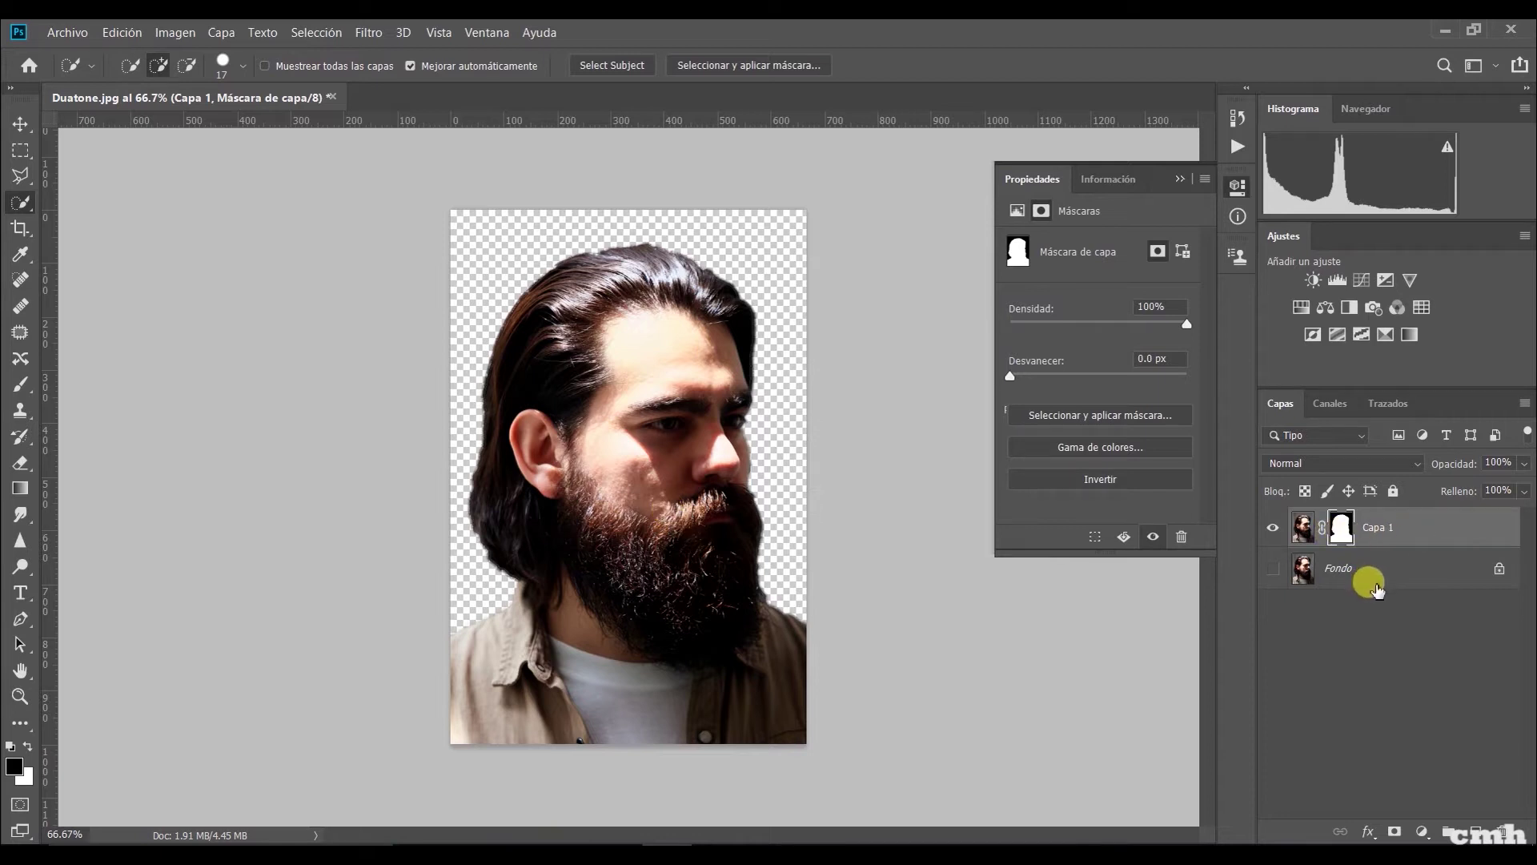
left_click(1381, 568)
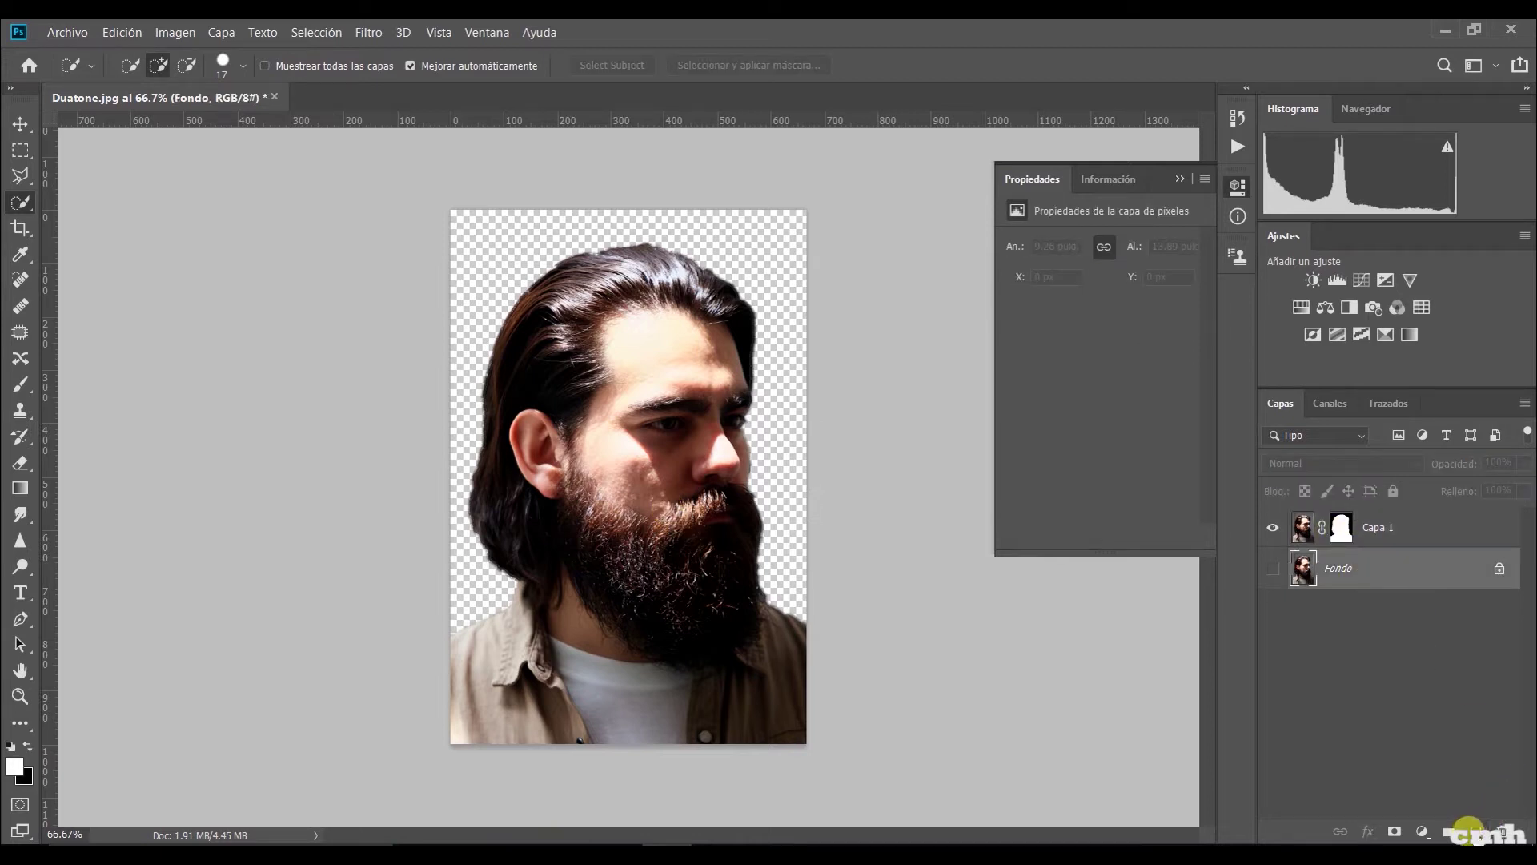
left_click(1473, 830)
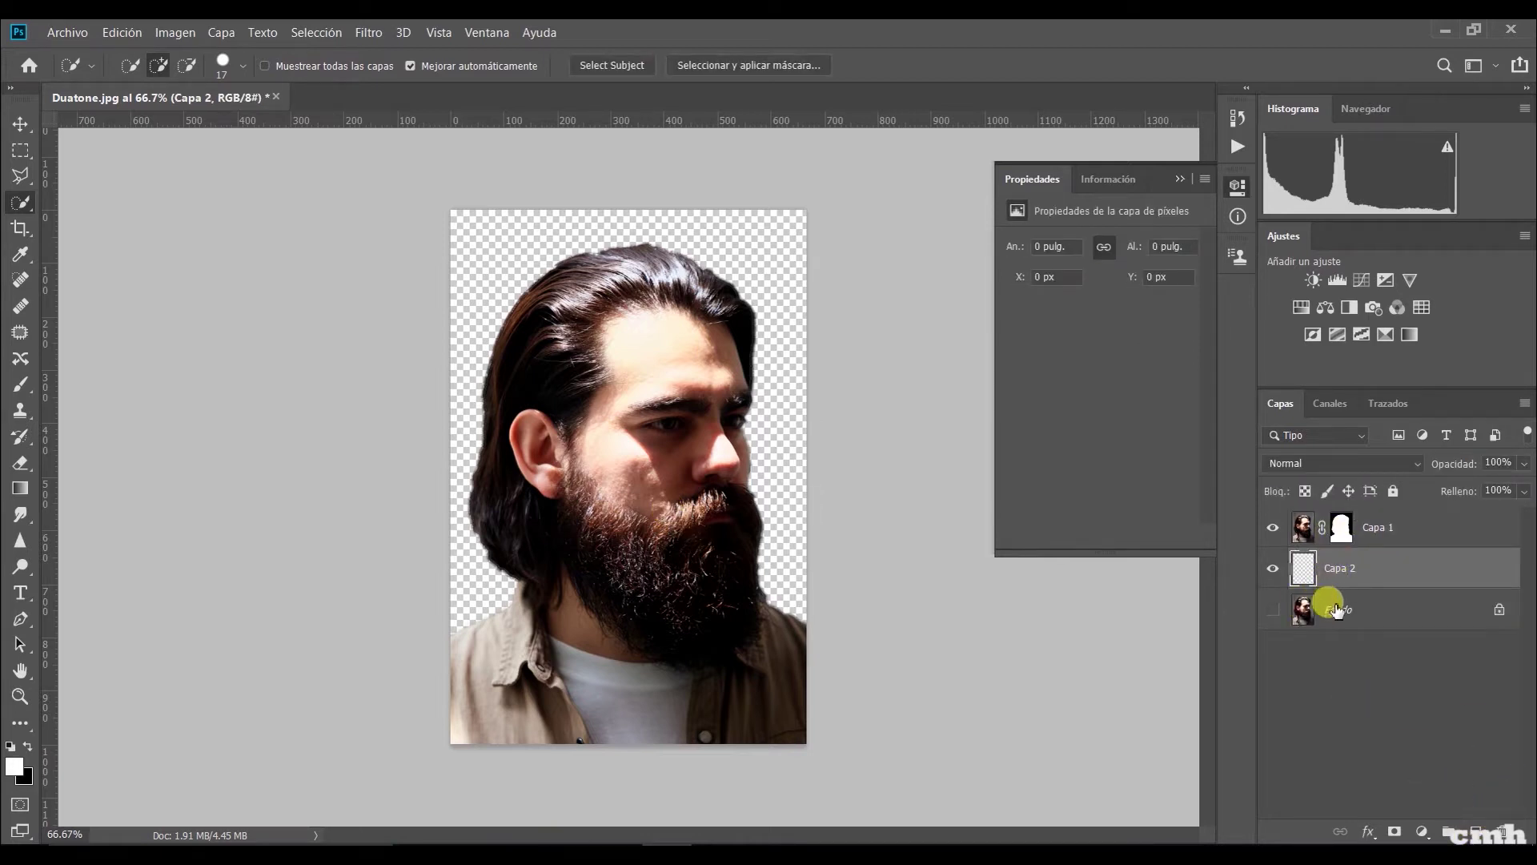
Step: Fill Capa 2 with white using the Paint Bucket
key("g")
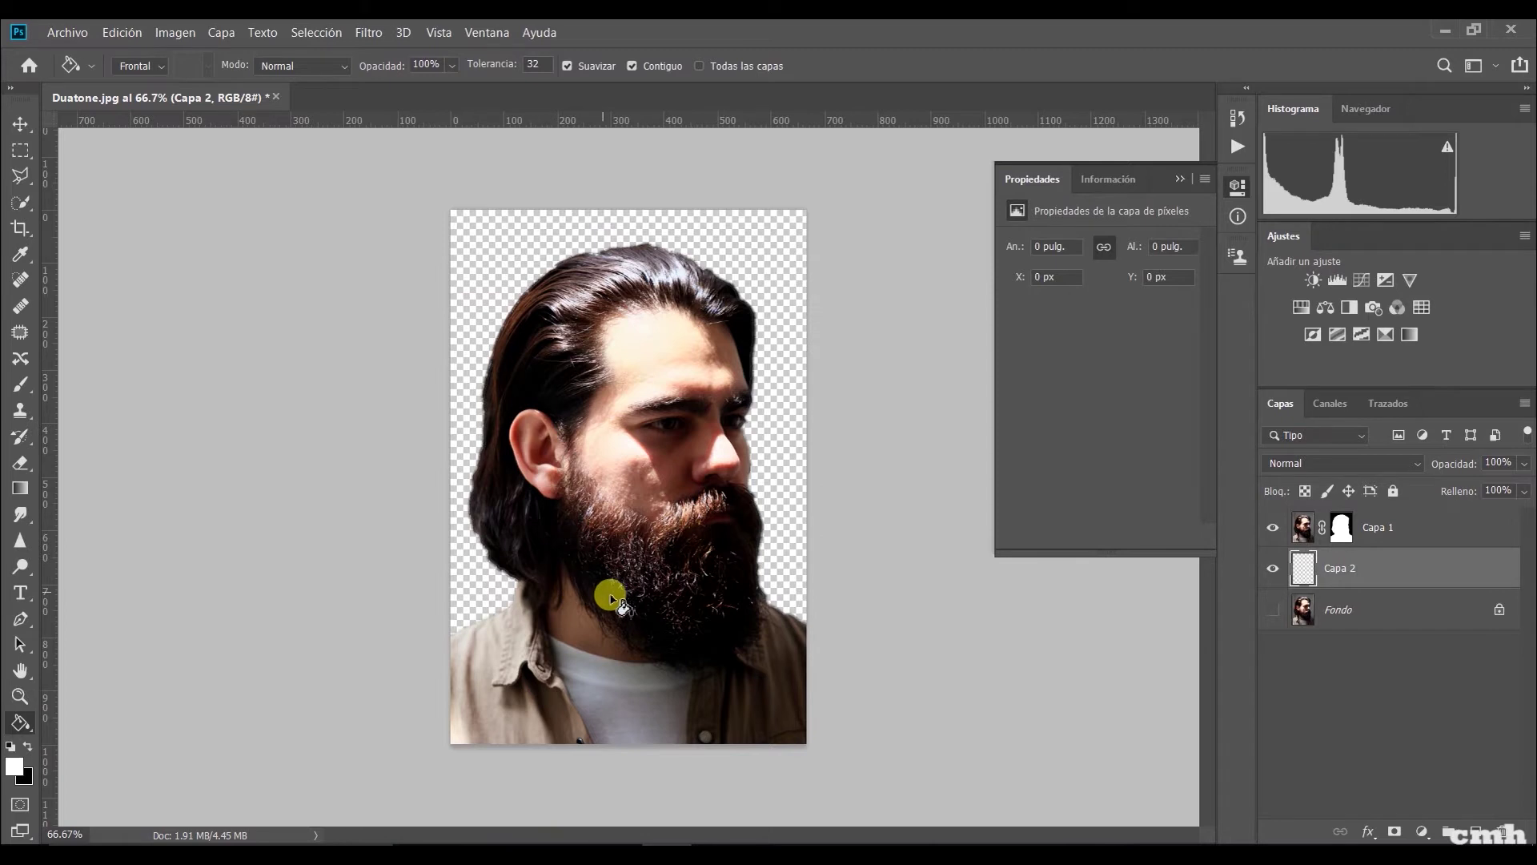
left_click(16, 767)
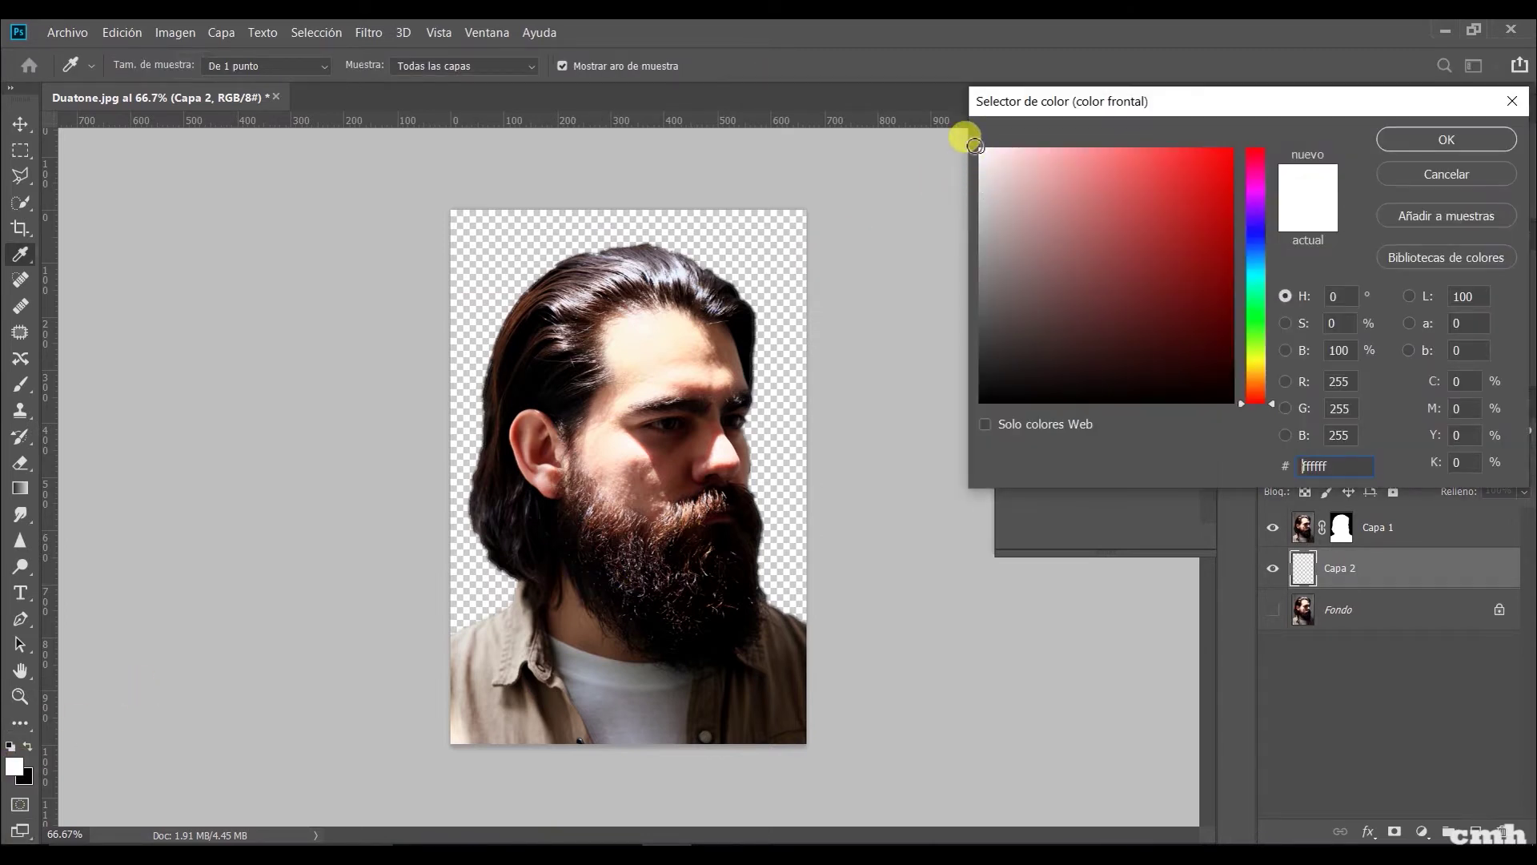
key("g")
key("Return")
left_click(752, 336)
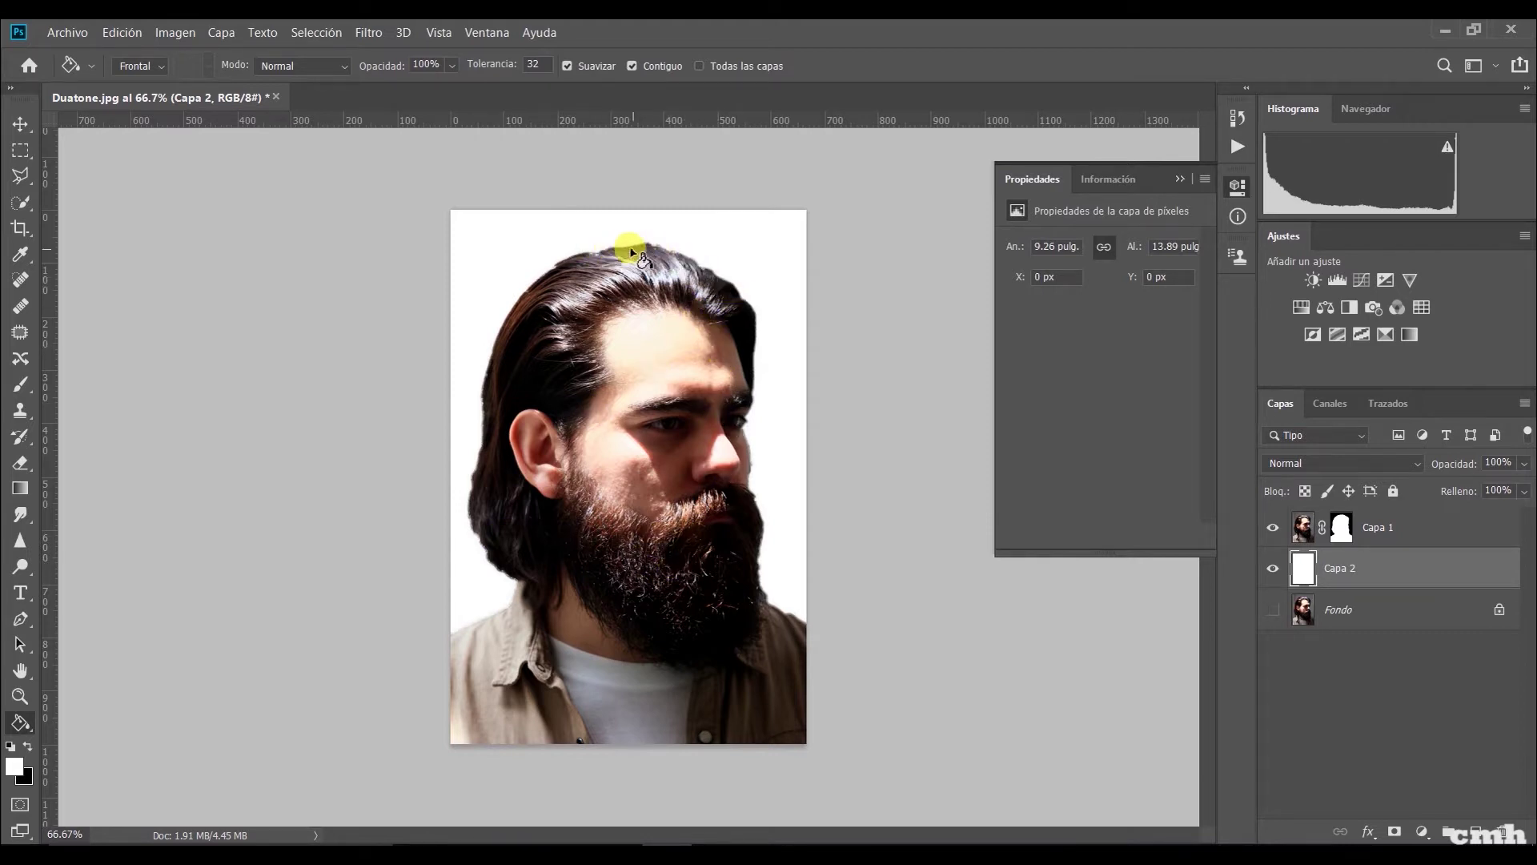
double_click(1342, 532)
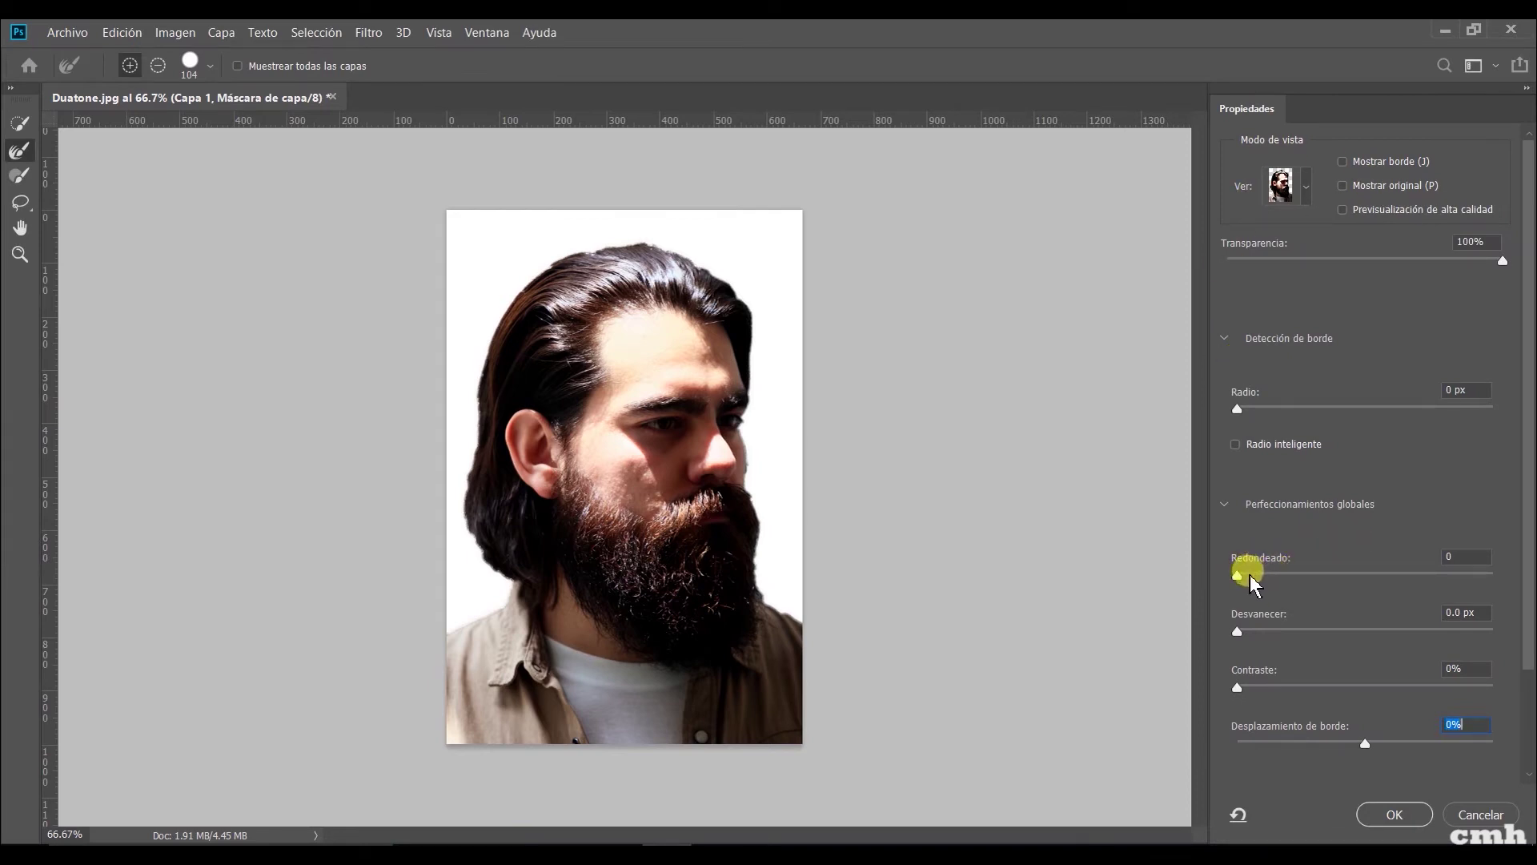
Step: Refine Capa 1's mask edge with Smooth 50 and Shift Edge -64%
left_click_drag(1238, 575, 1366, 575)
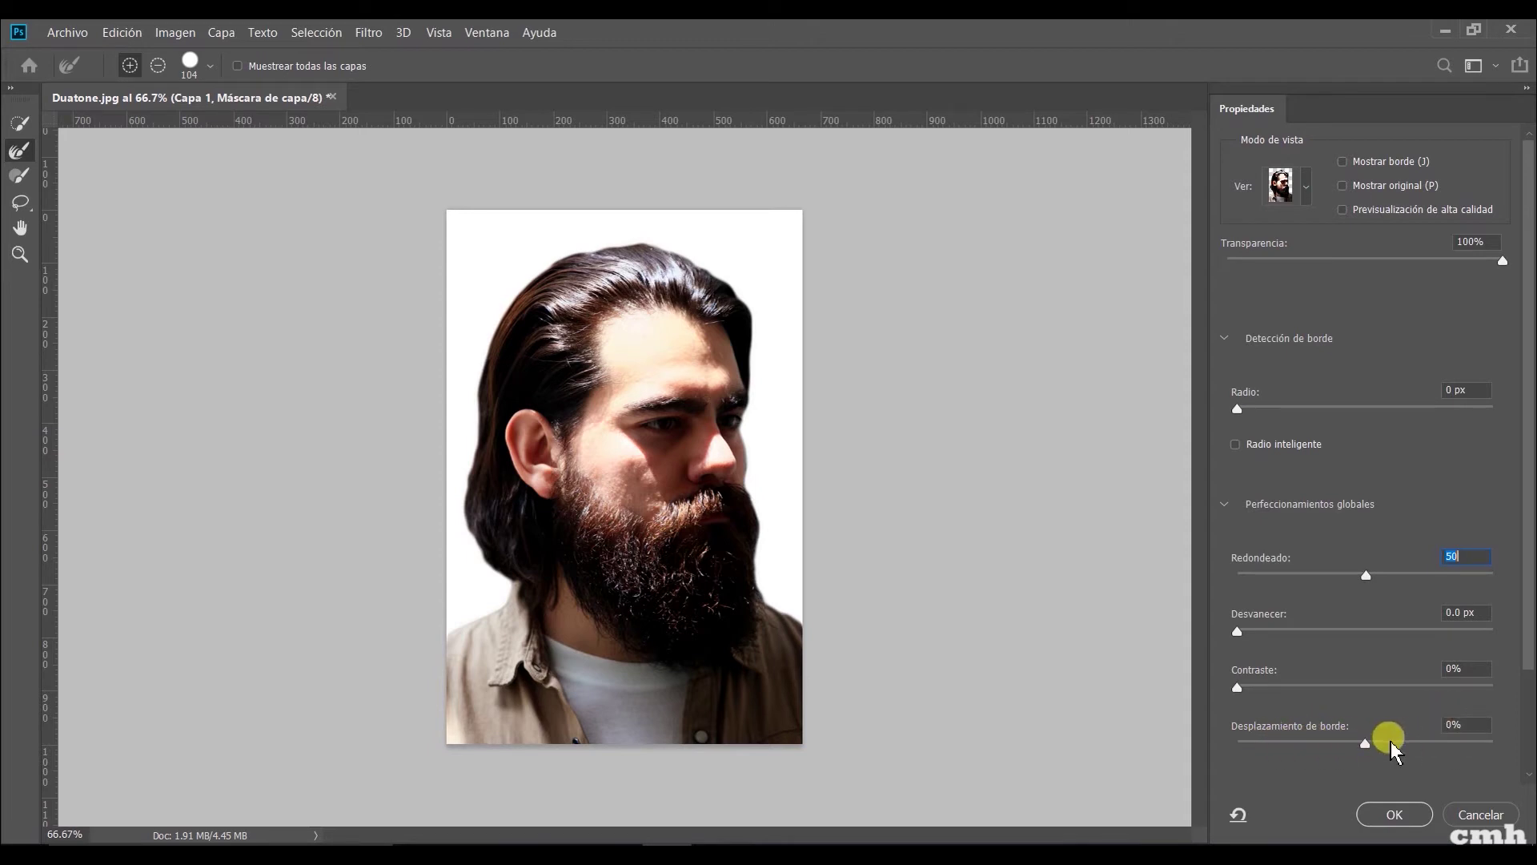
left_click_drag(1379, 747, 1467, 733)
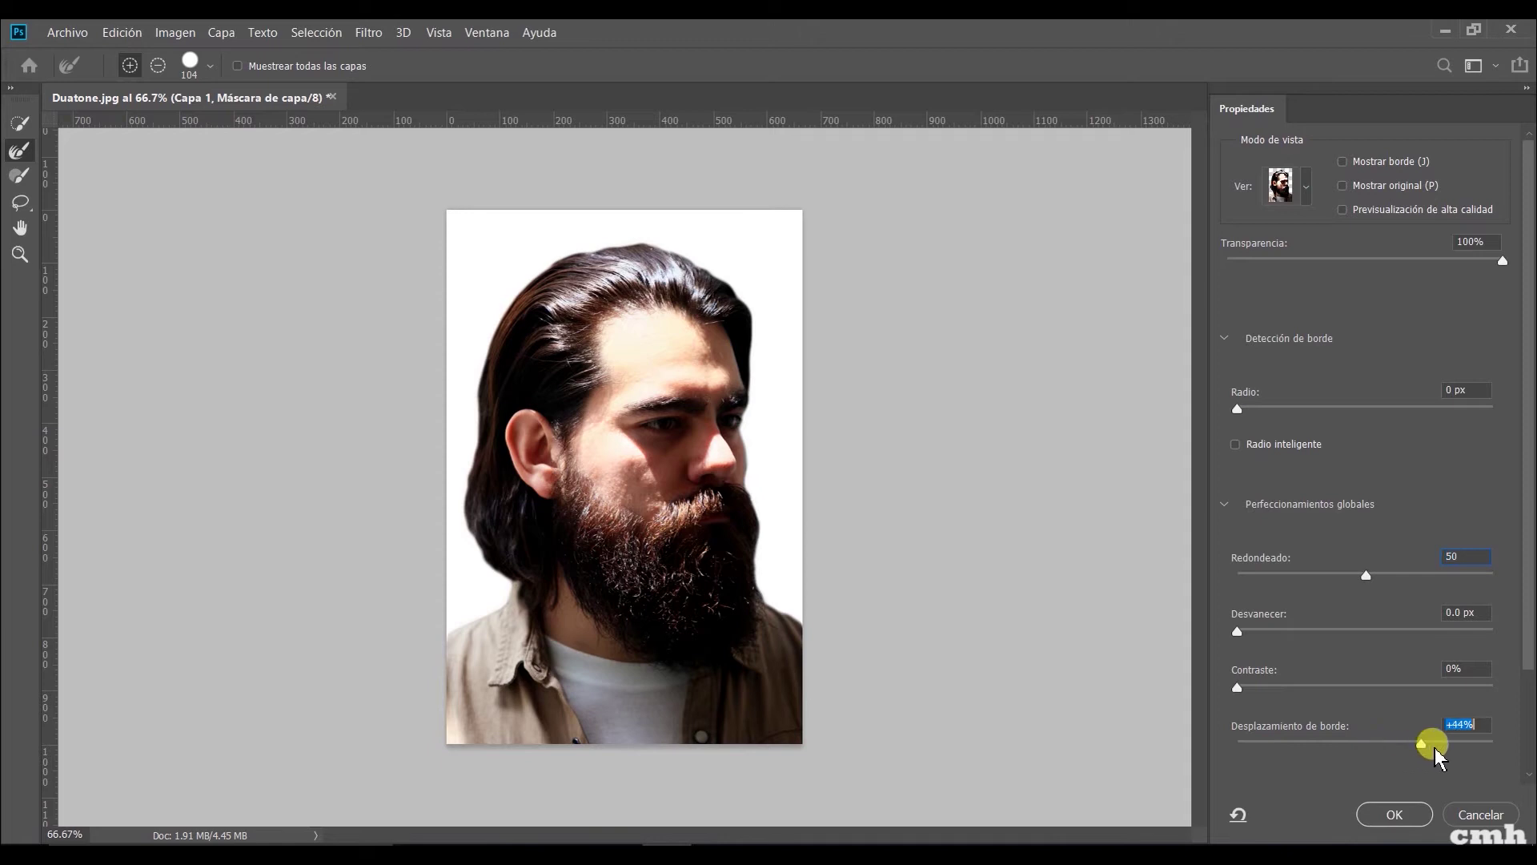
left_click(1438, 732)
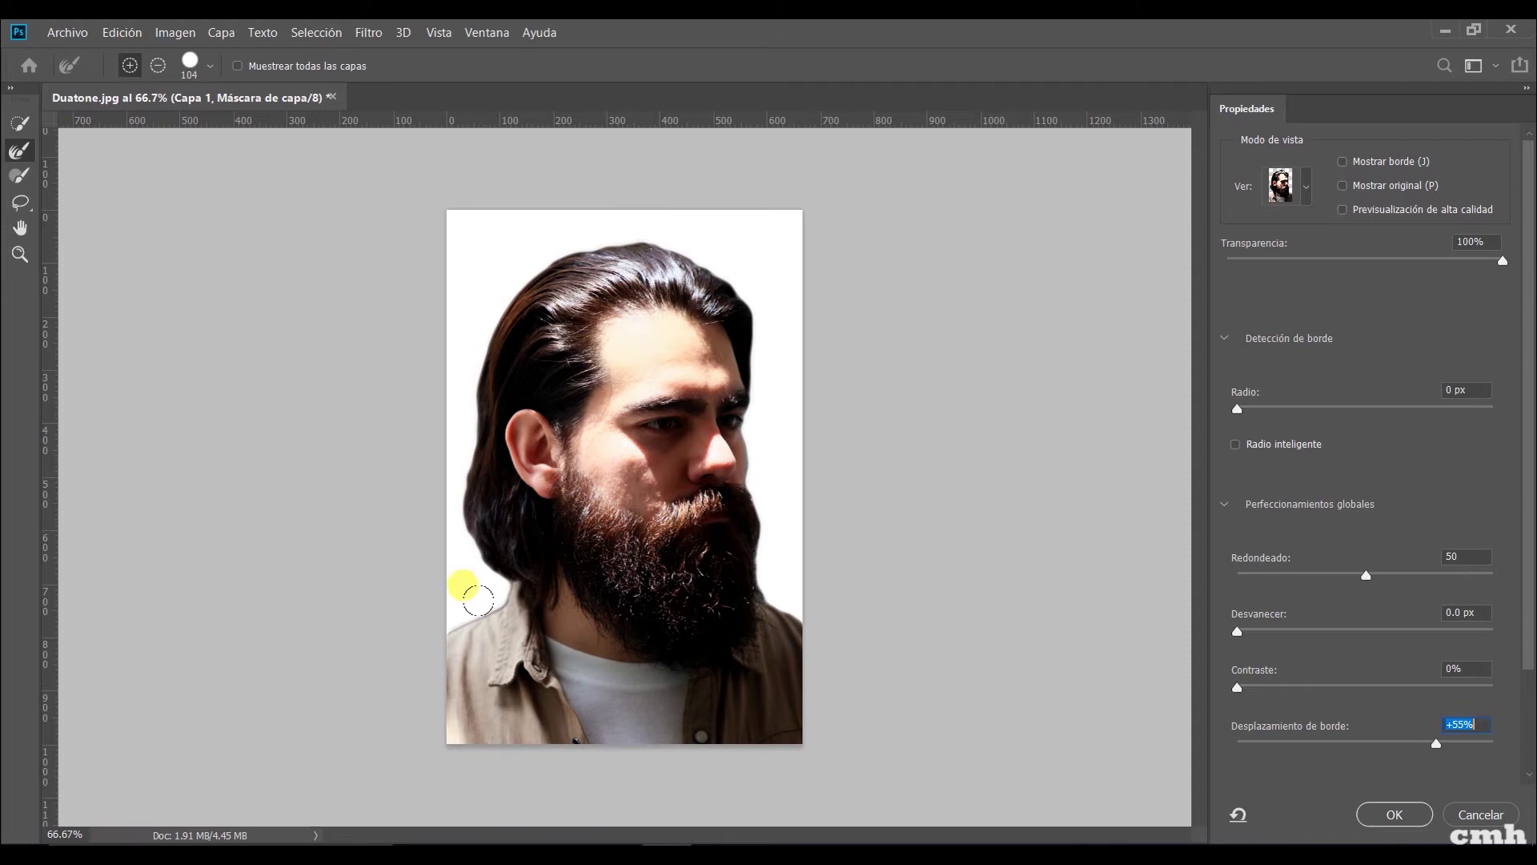
left_click_drag(1436, 749, 1295, 752)
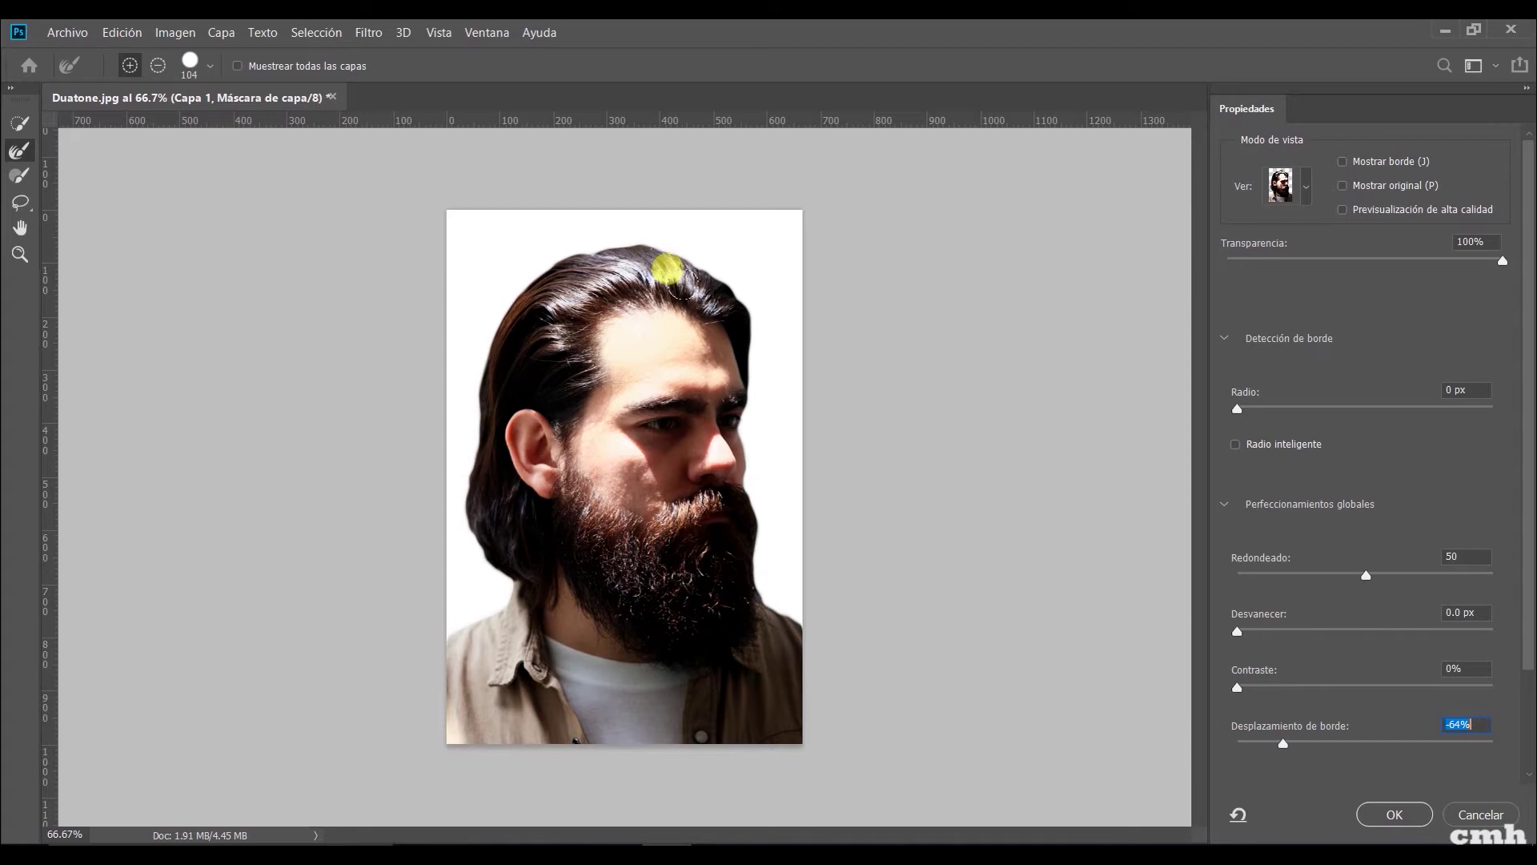
left_click(1397, 815)
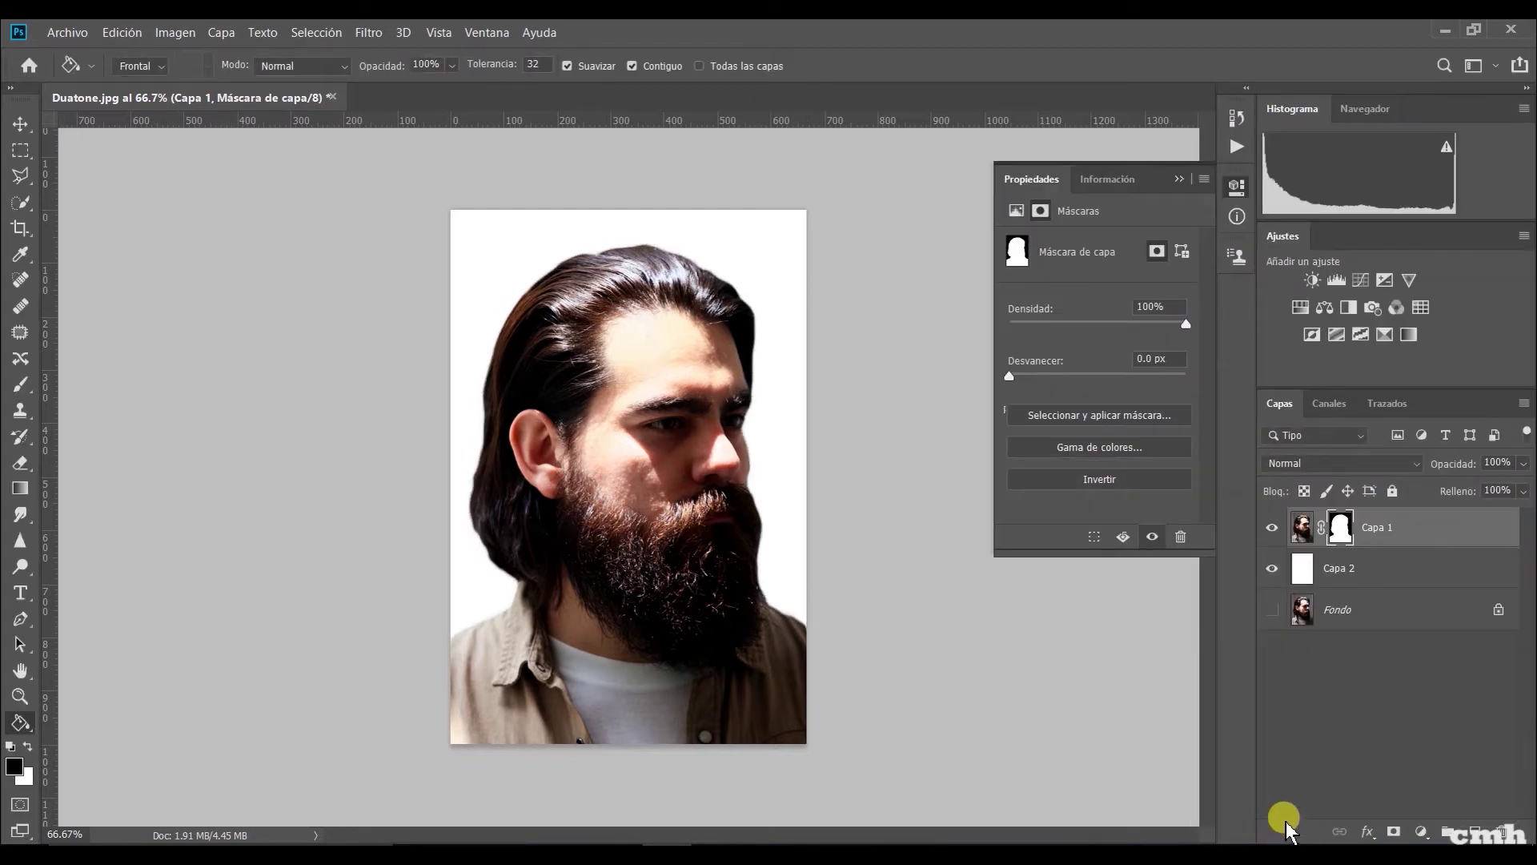
Step: Add a Black & White adjustment, try several presets, and settle on Filtro azul
left_click(1420, 832)
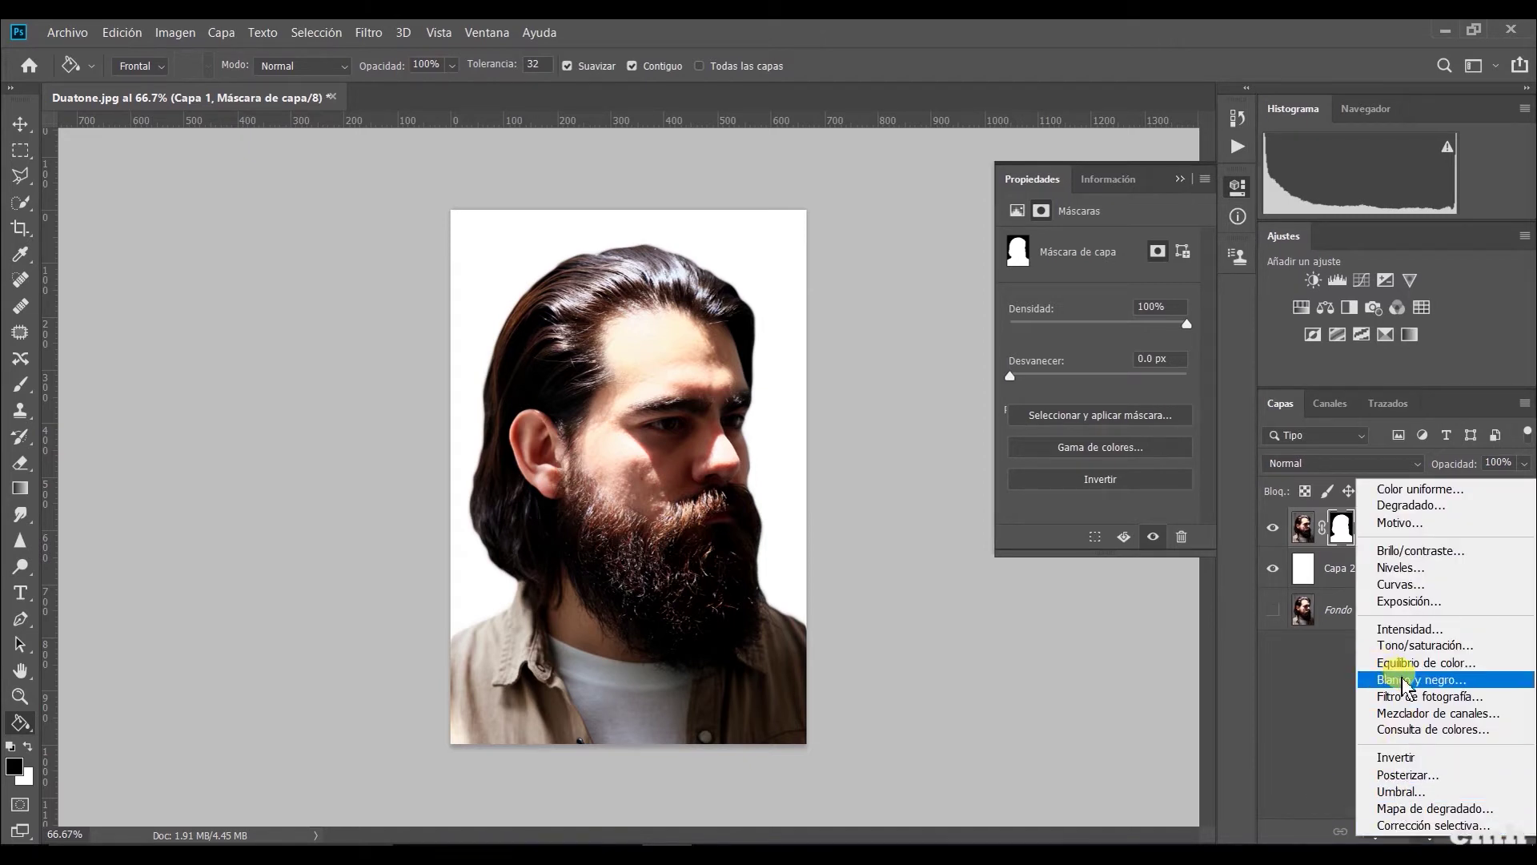
left_click(1424, 684)
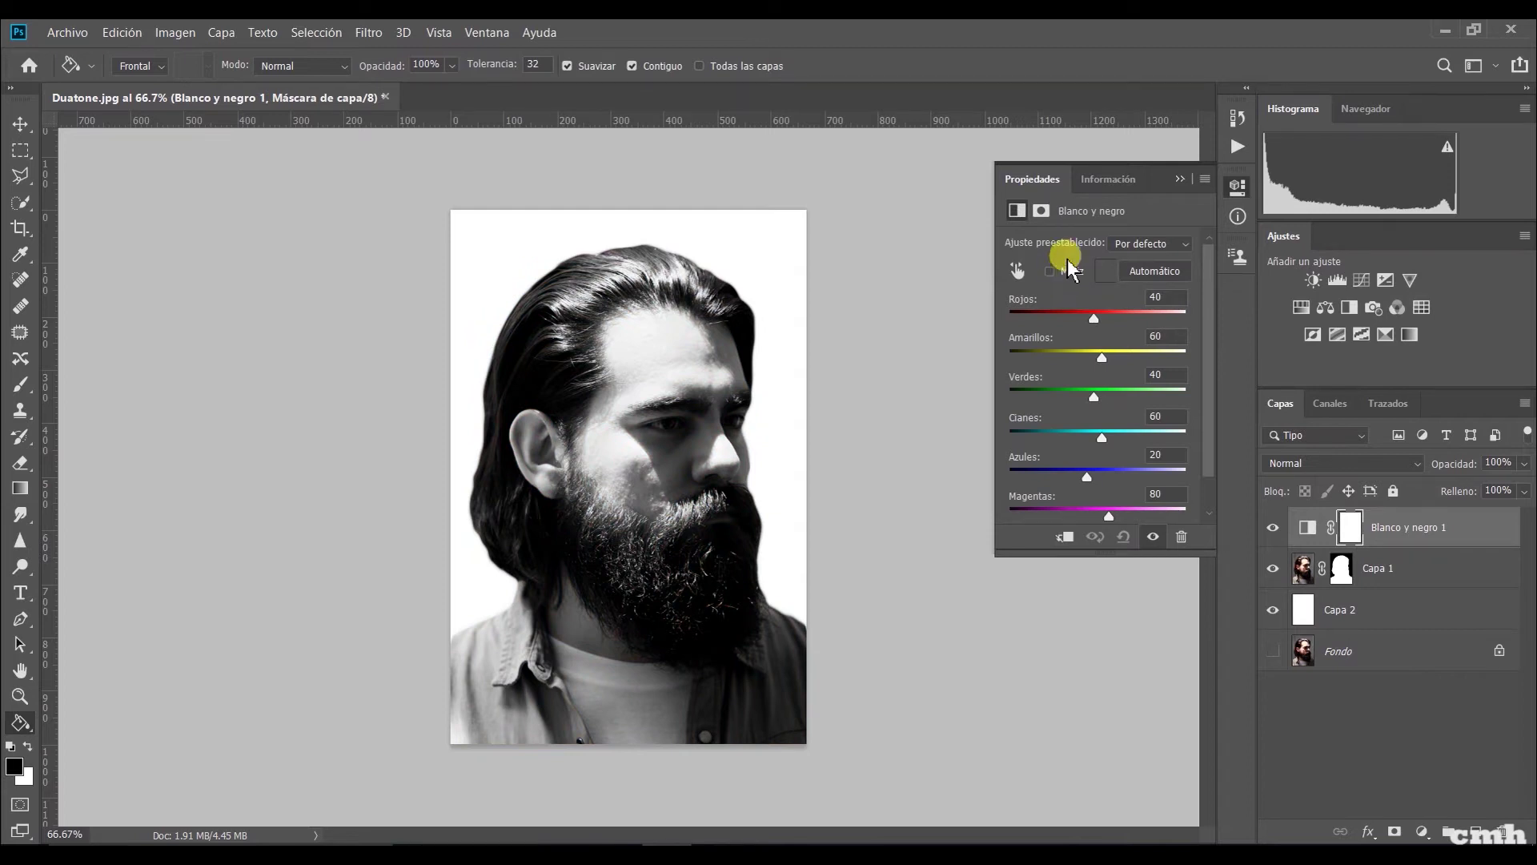
left_click(1145, 245)
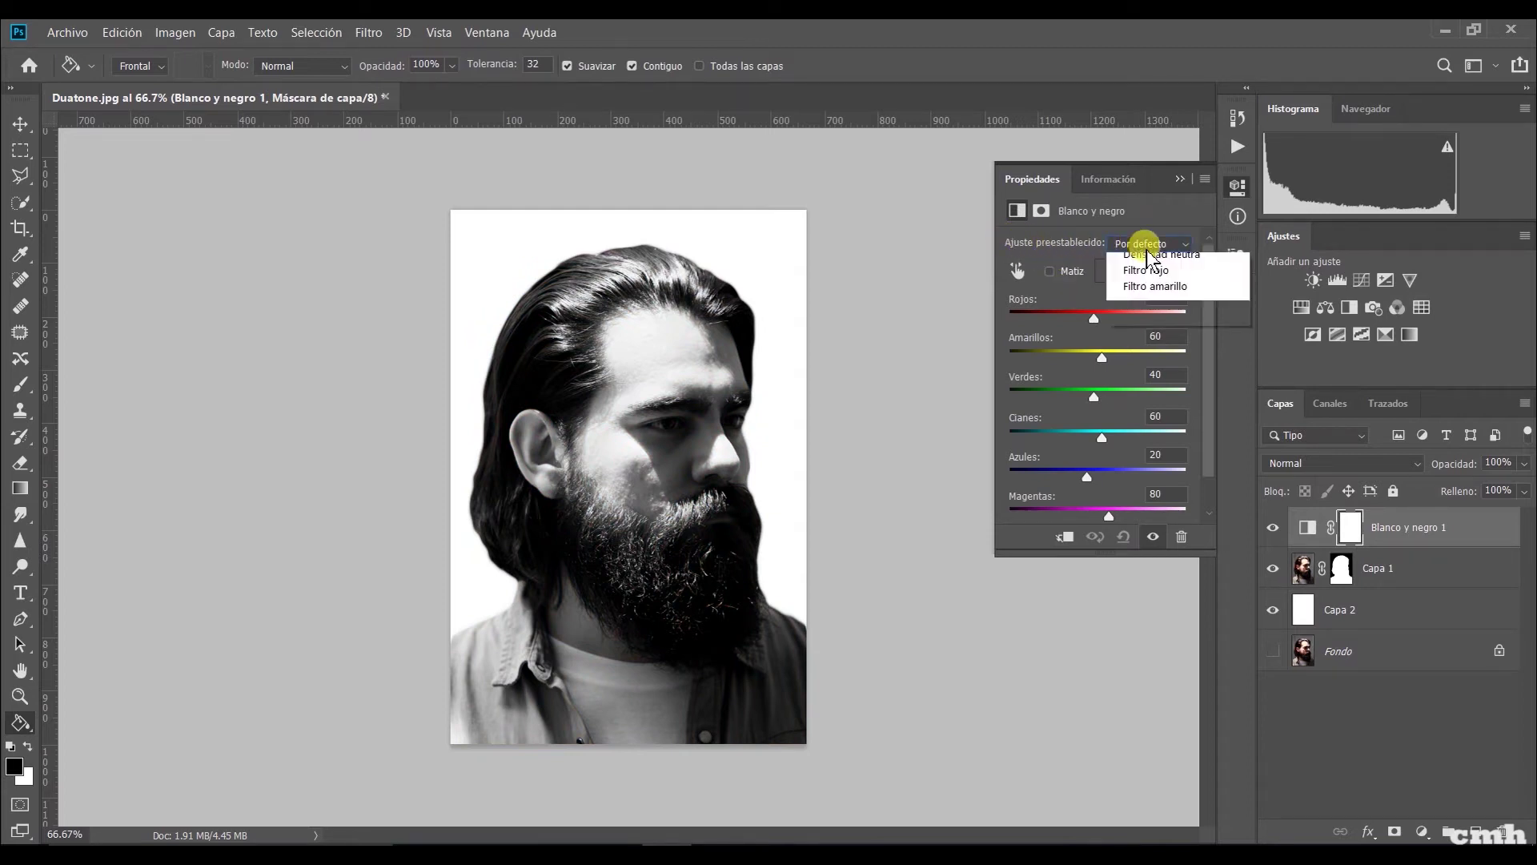
left_click(1149, 287)
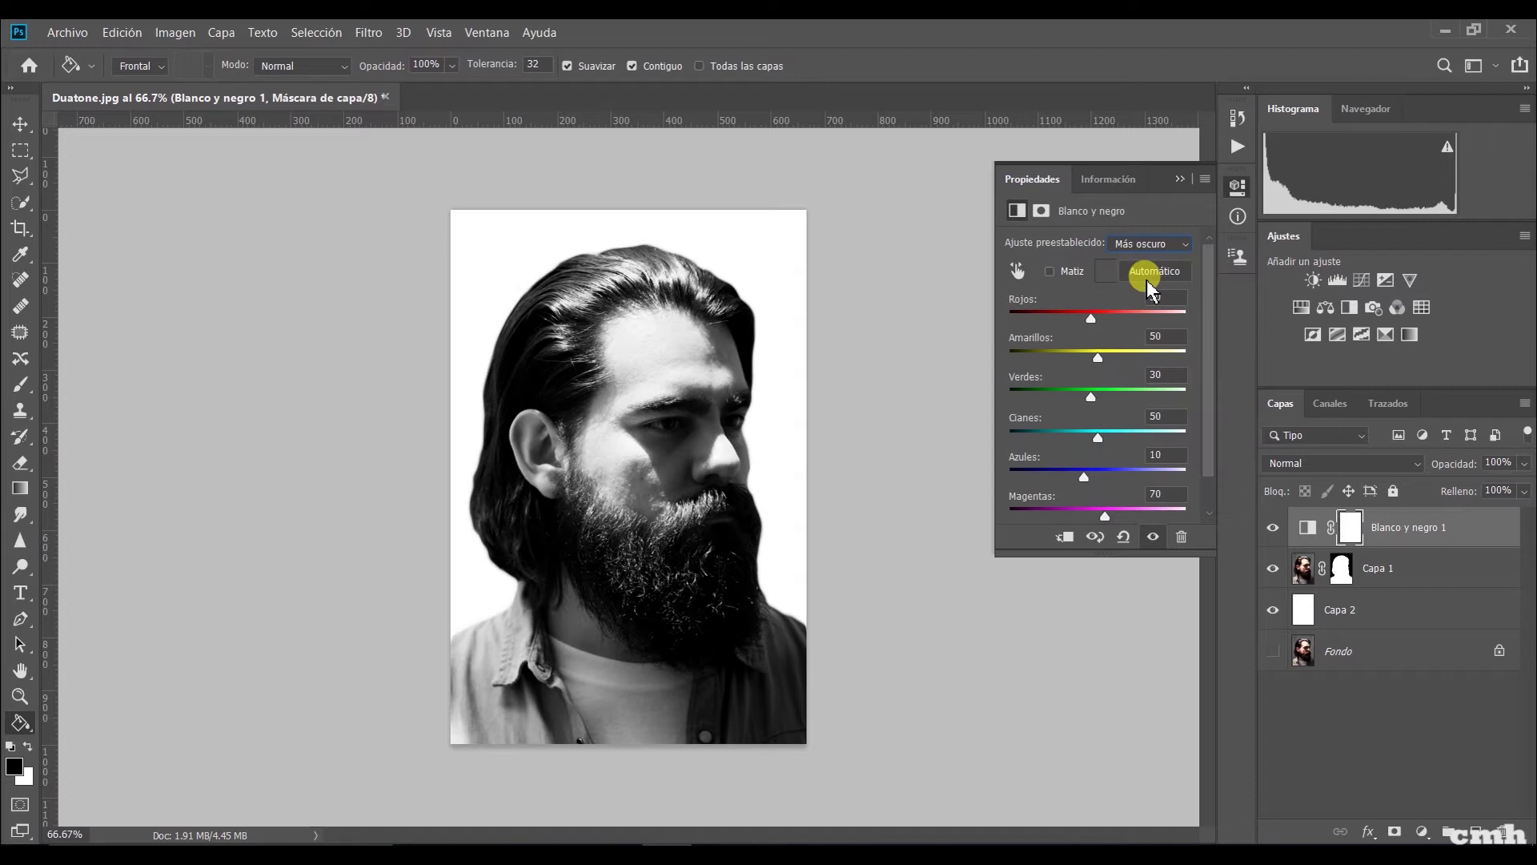
key("Down")
key("Down")
key("Down")
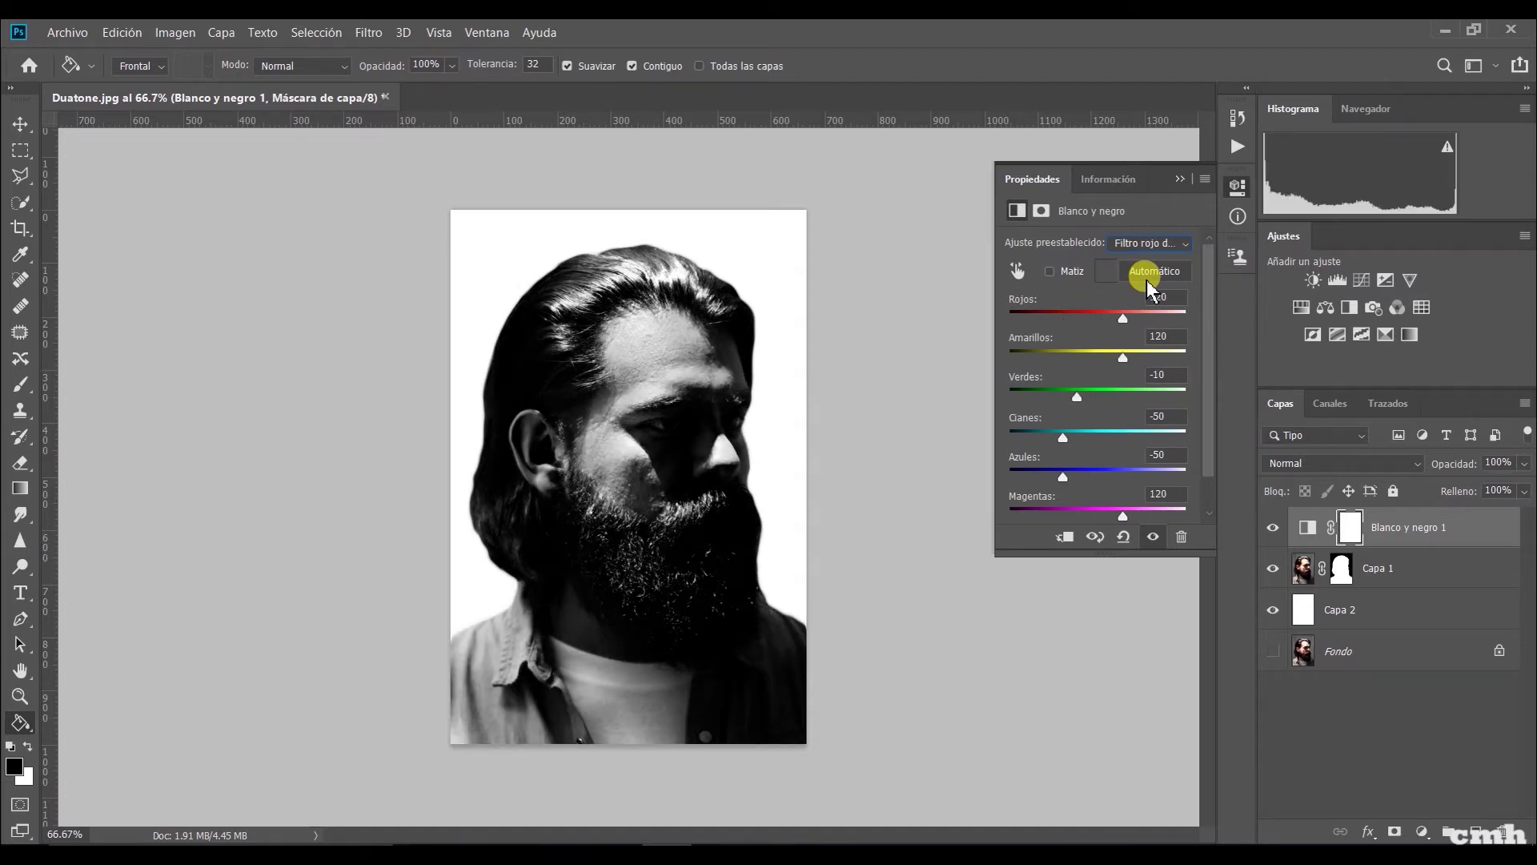
key("Up")
key("Up")
key("Up")
key("Down")
key("Down")
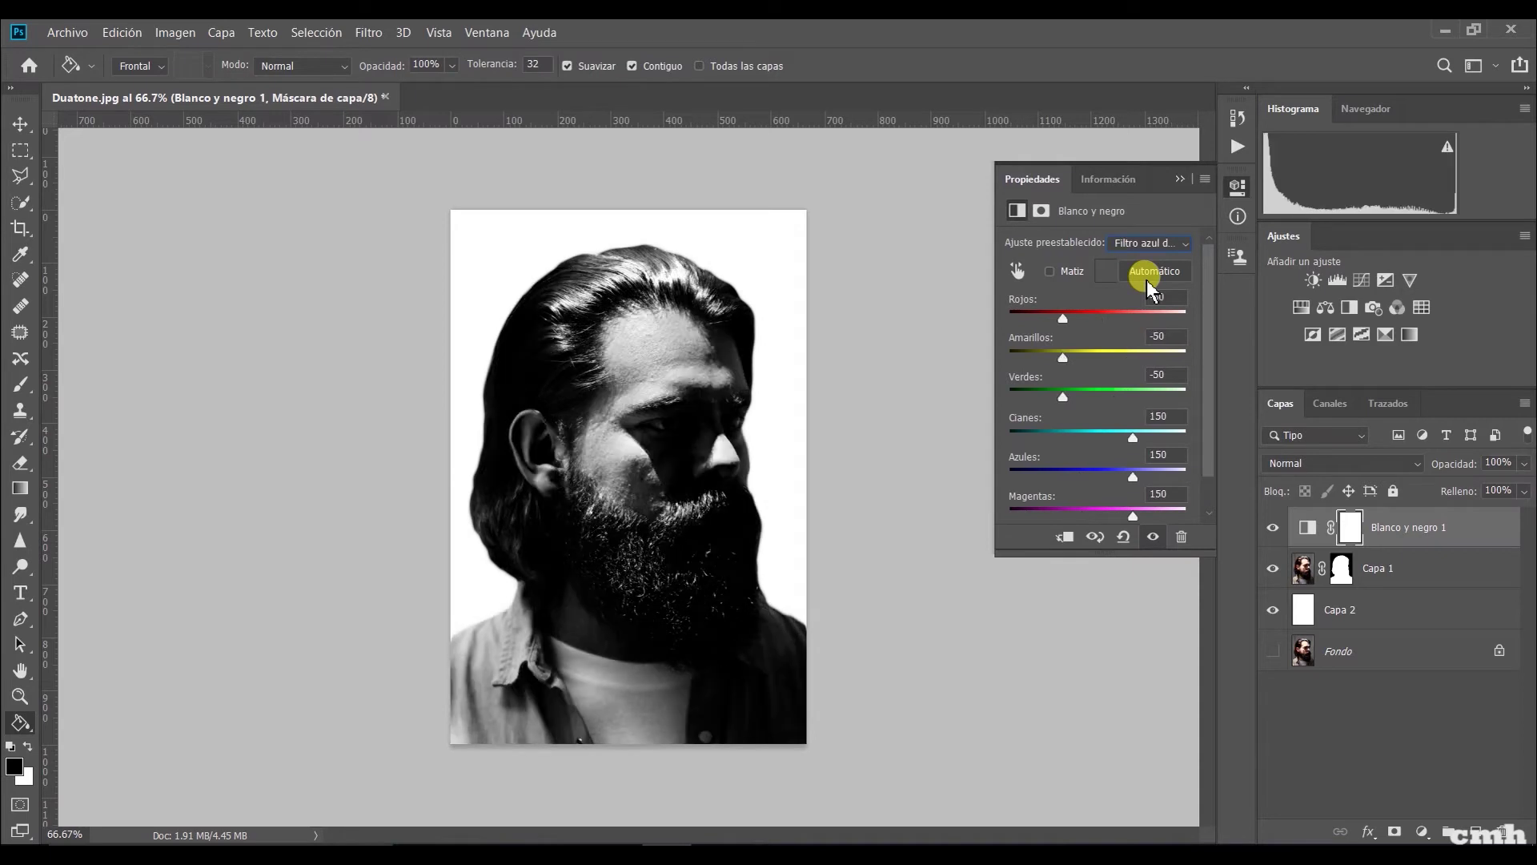
key("Up")
key("Down")
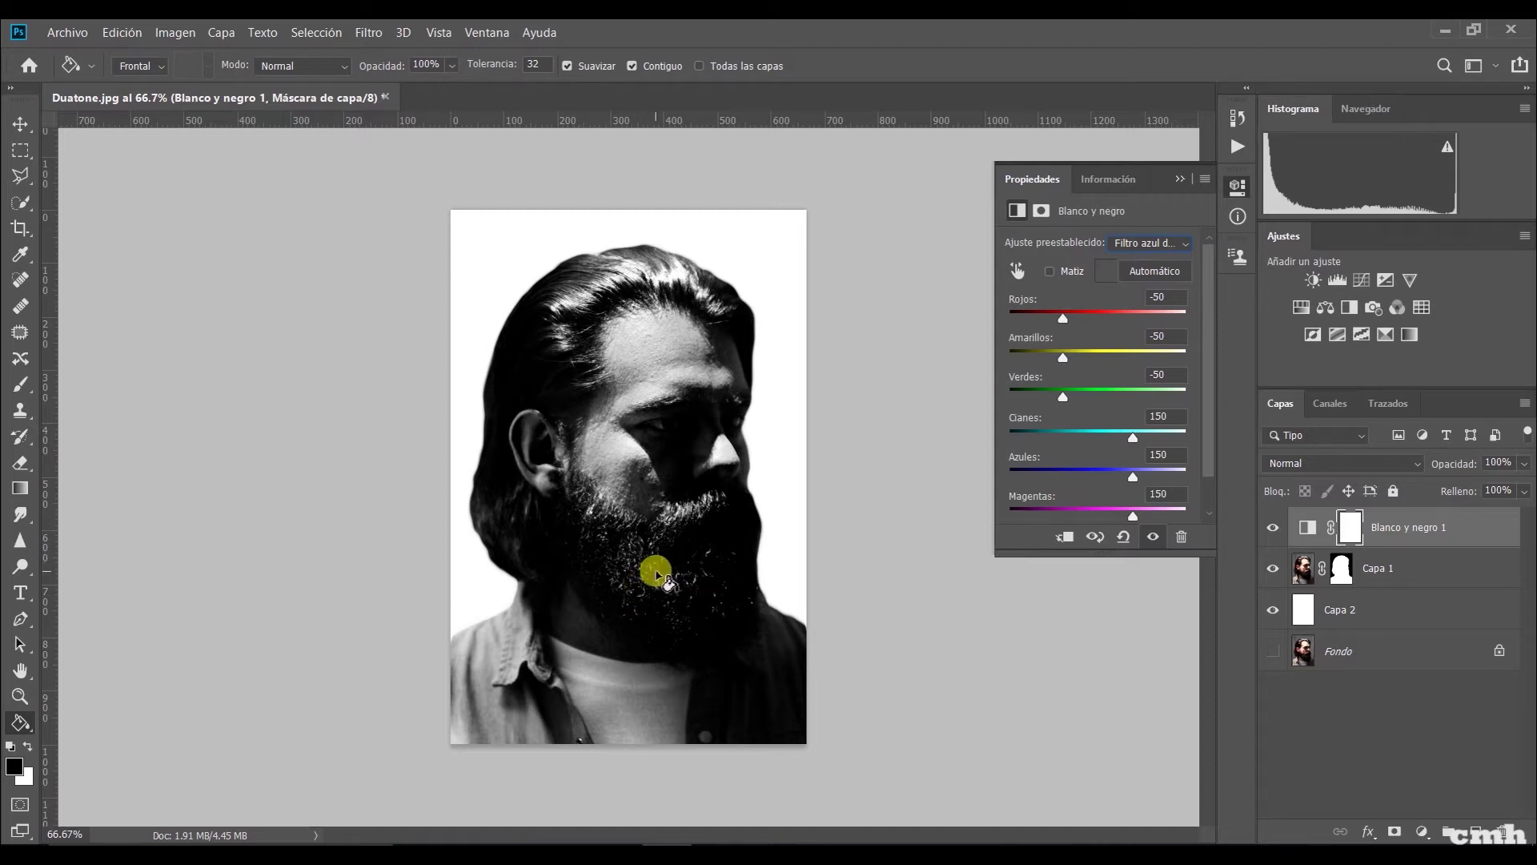
key("Down")
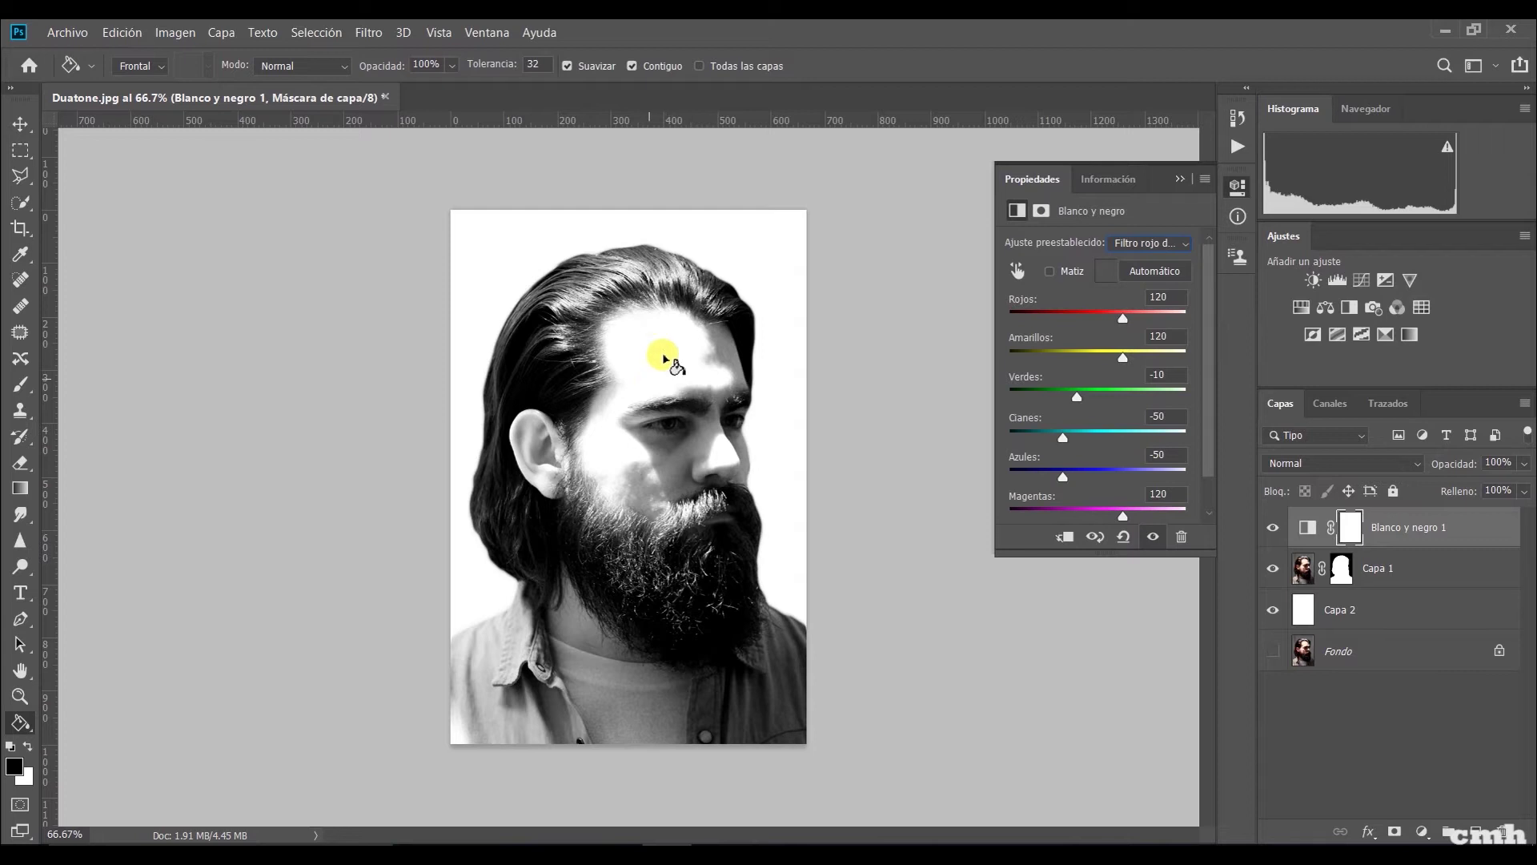
left_click(1165, 244)
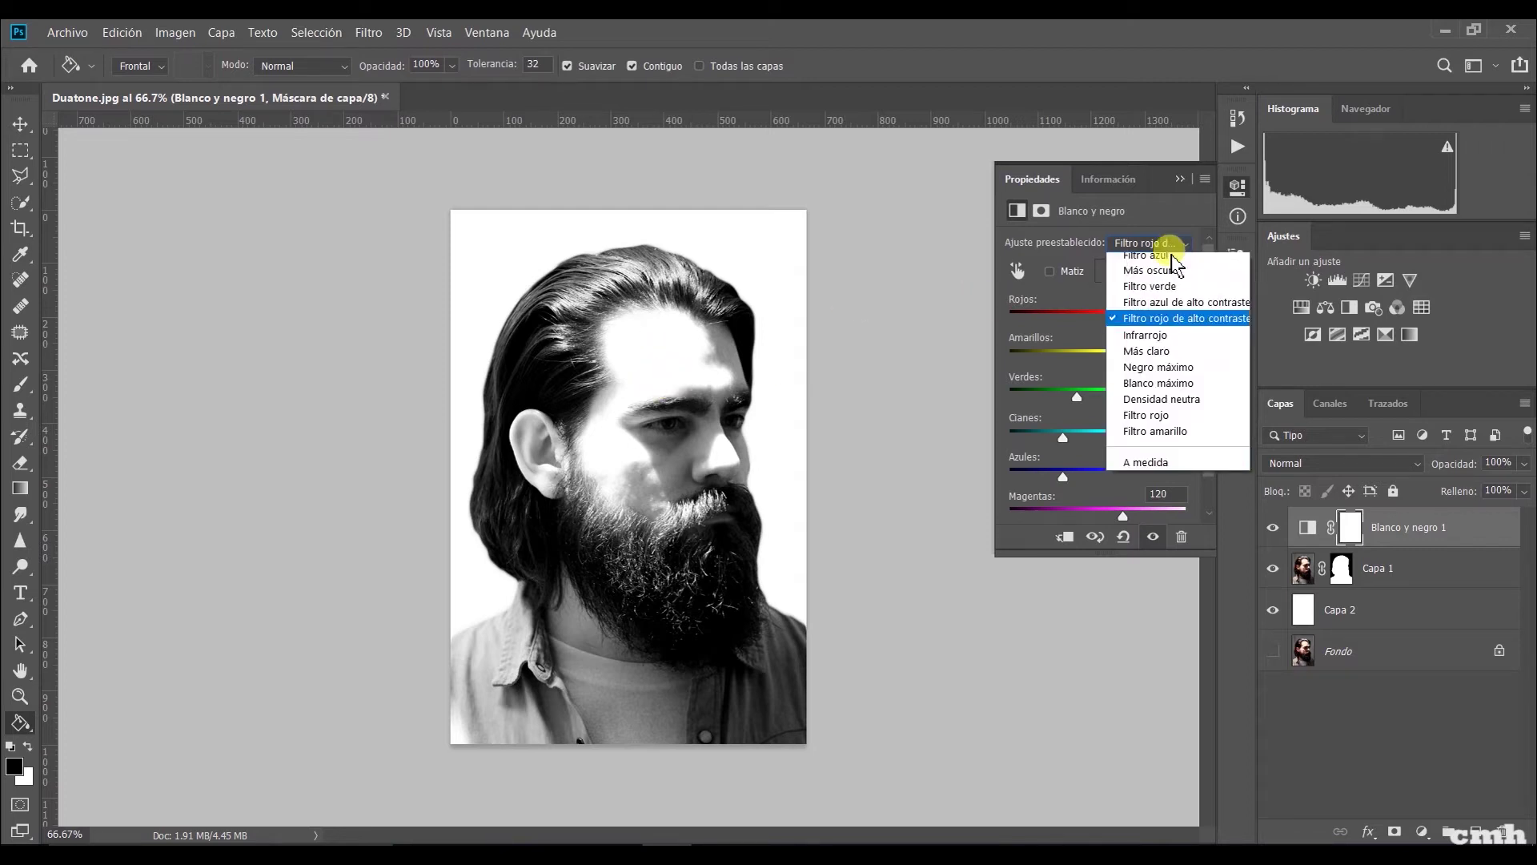
left_click(1153, 295)
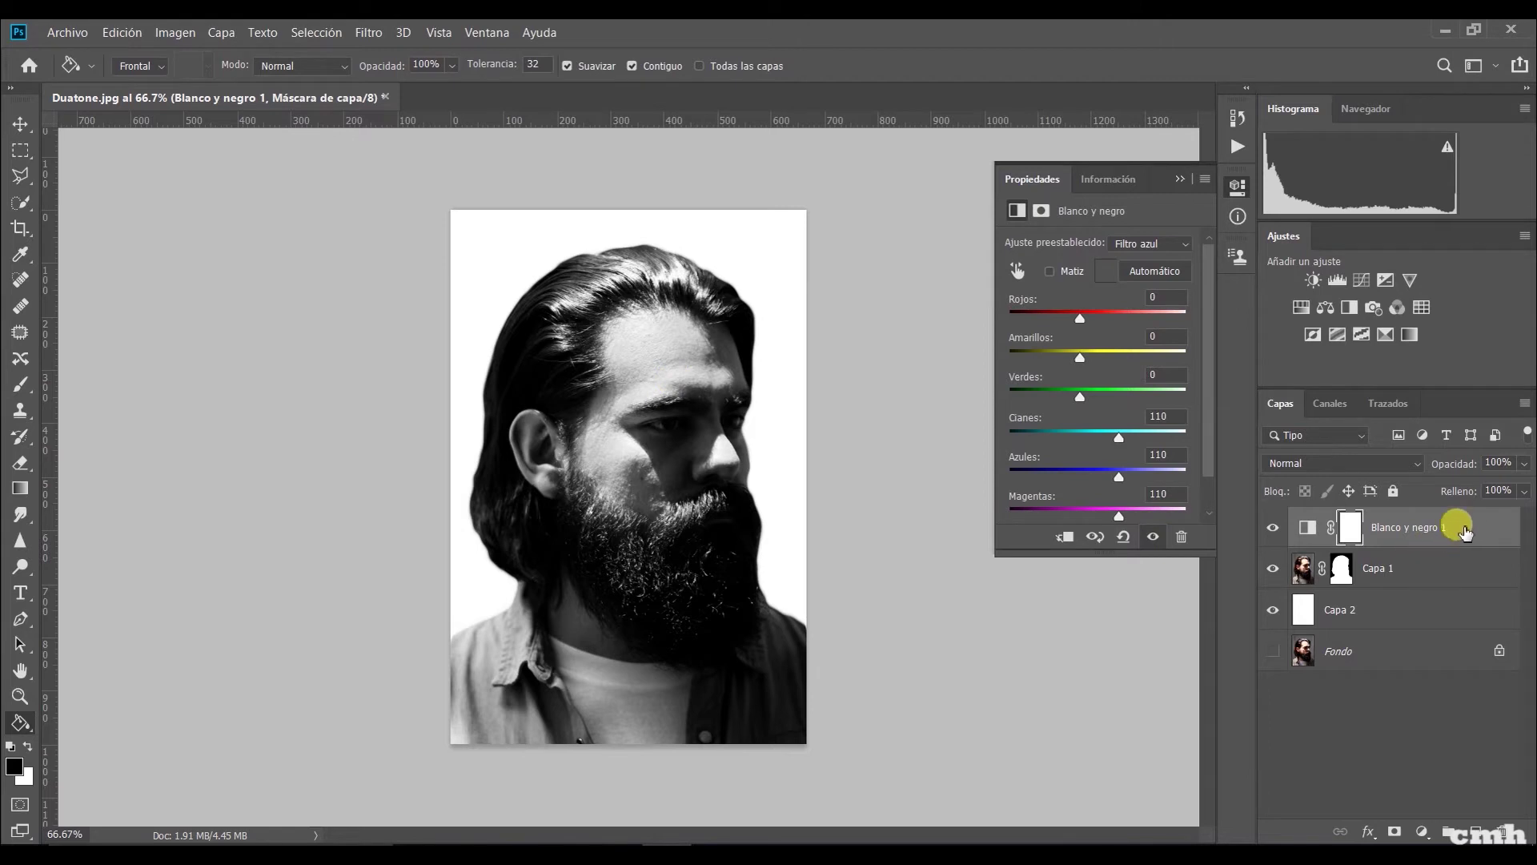
Step: Clip Blanco y negro 1 to Capa 1 as a clipping mask
right_click(1467, 534)
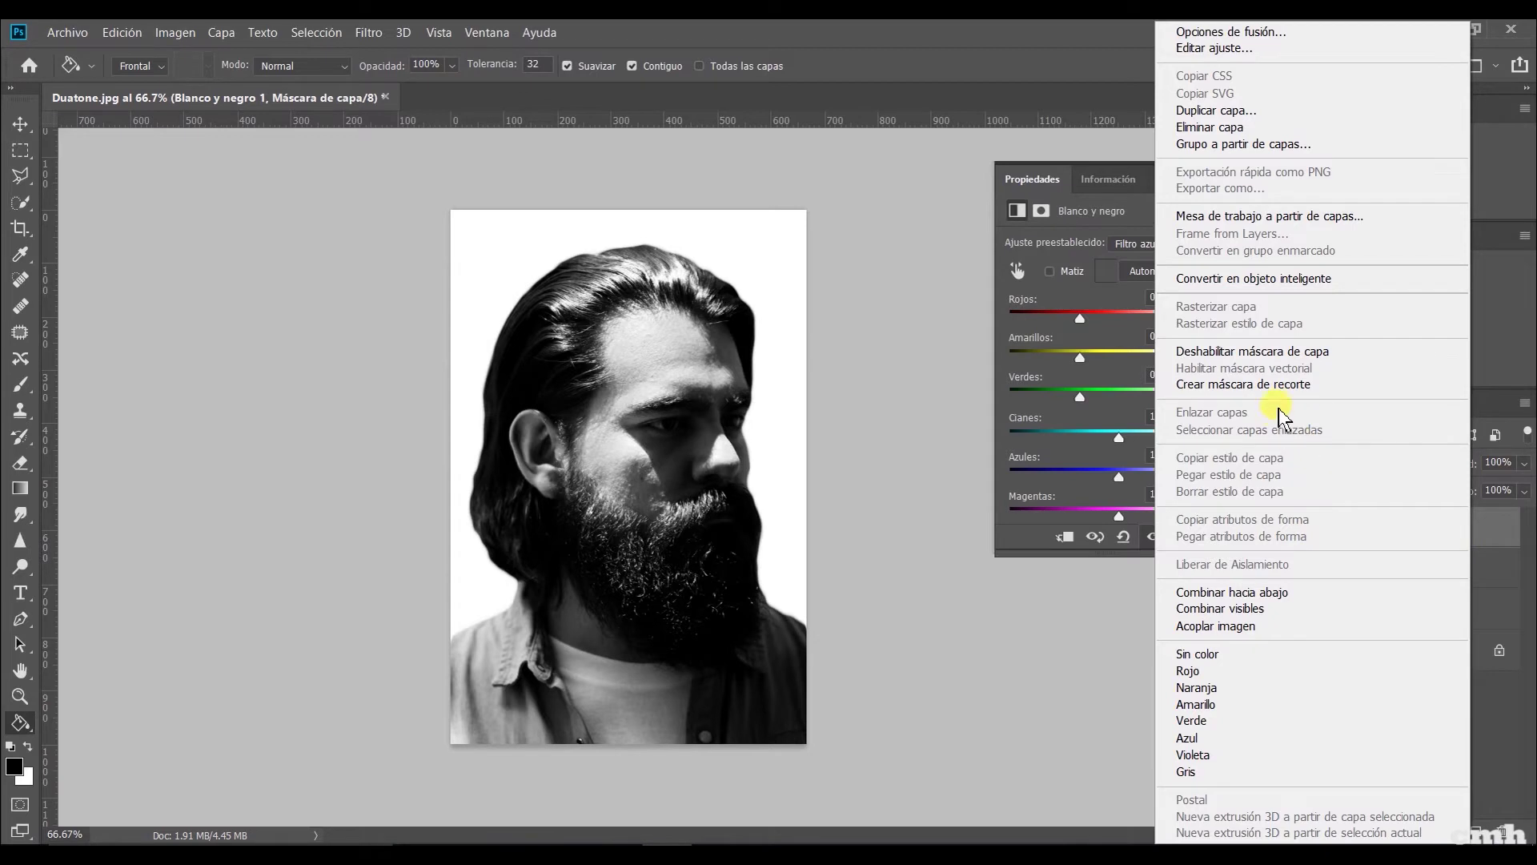
left_click(1280, 385)
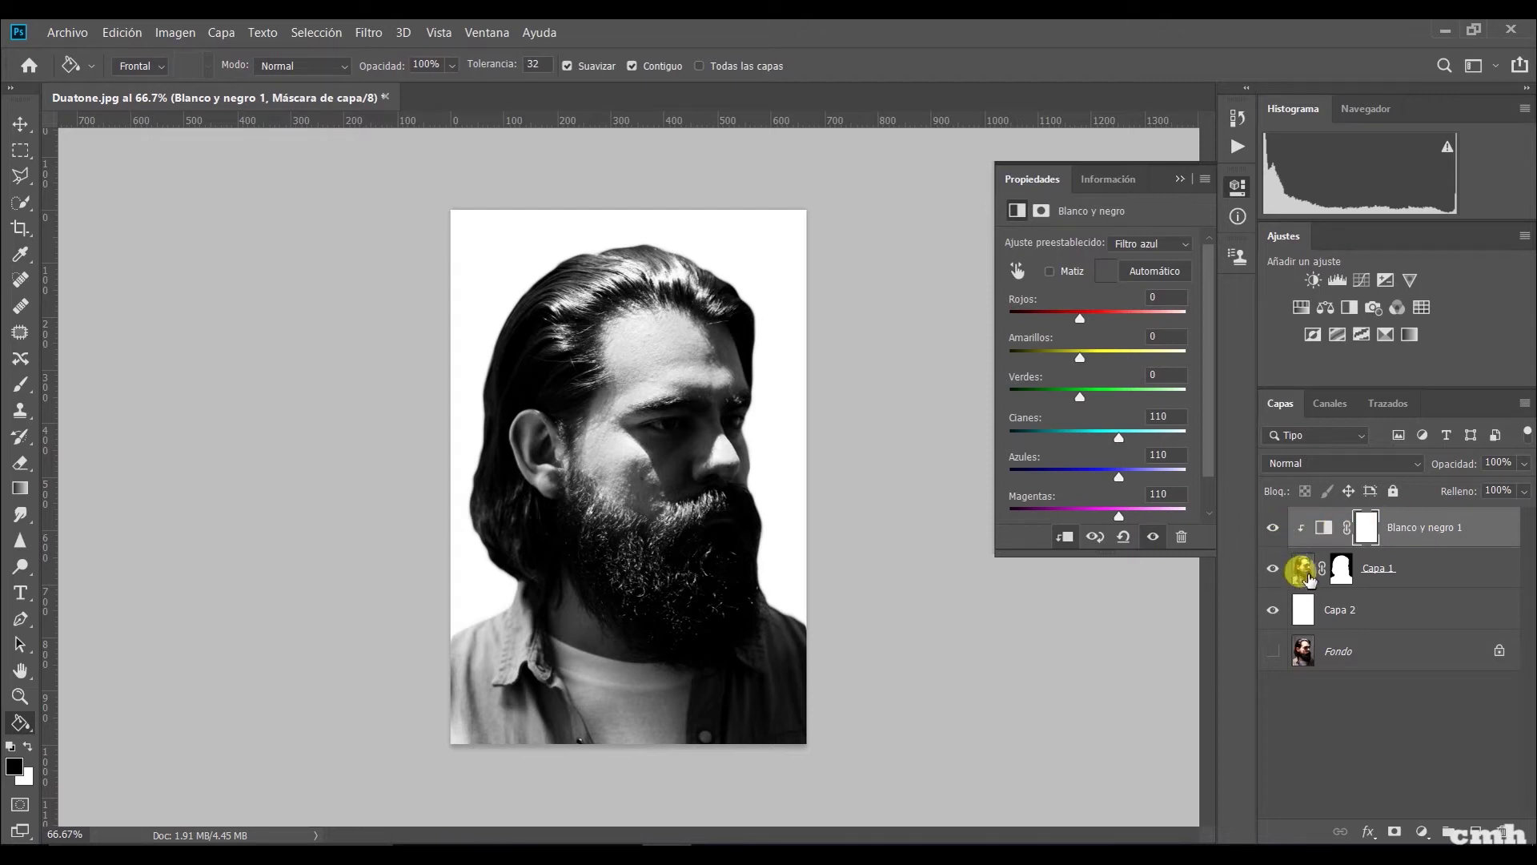
left_click(1423, 832)
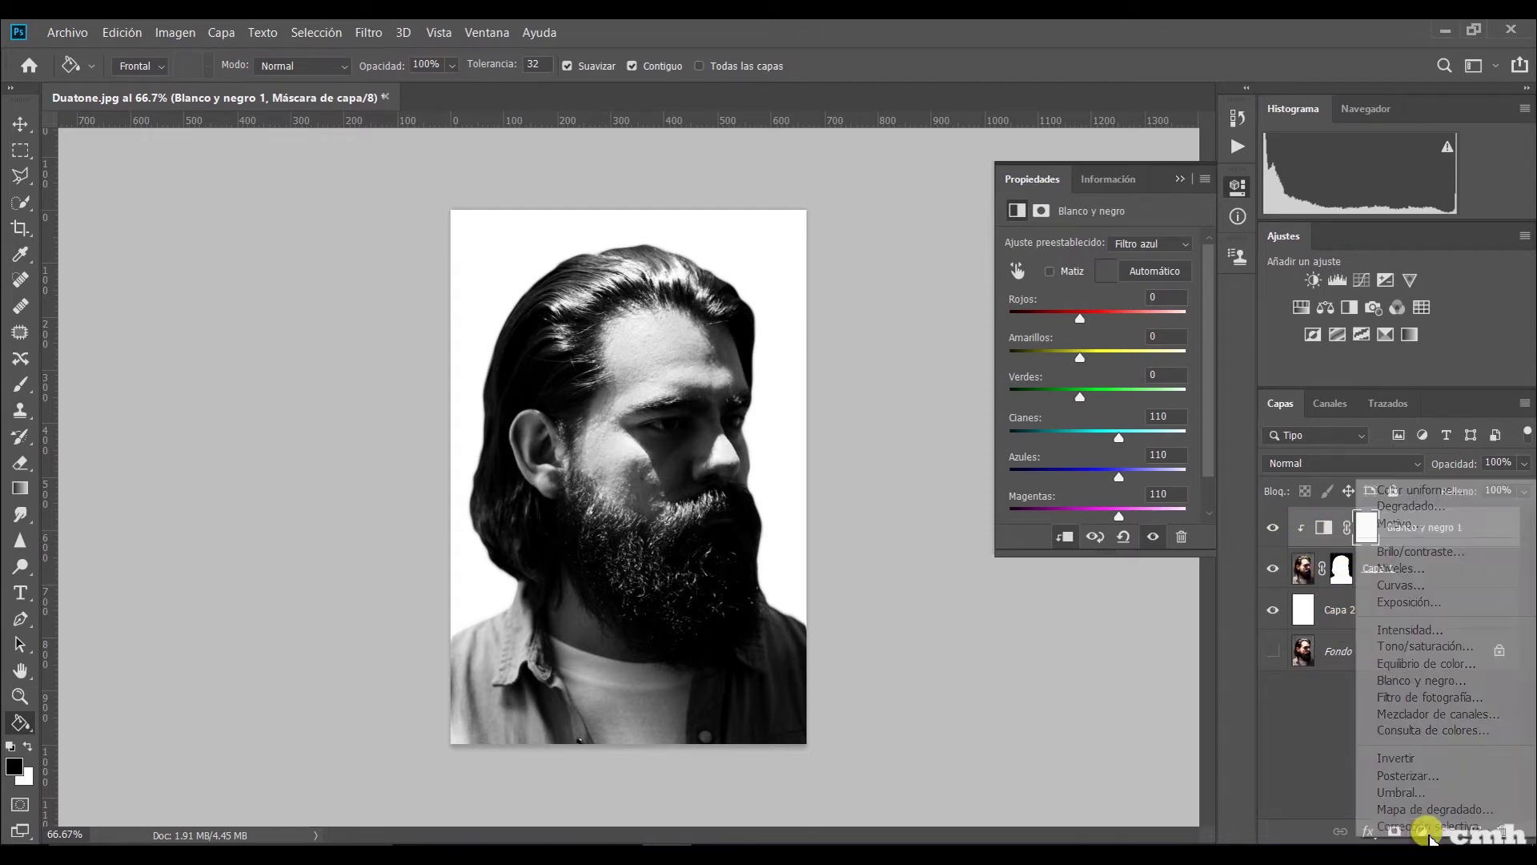
Step: Add a Niveles 1 levels layer clipped to Blanco y negro 1, with midtones at 1.24
left_click(1448, 570)
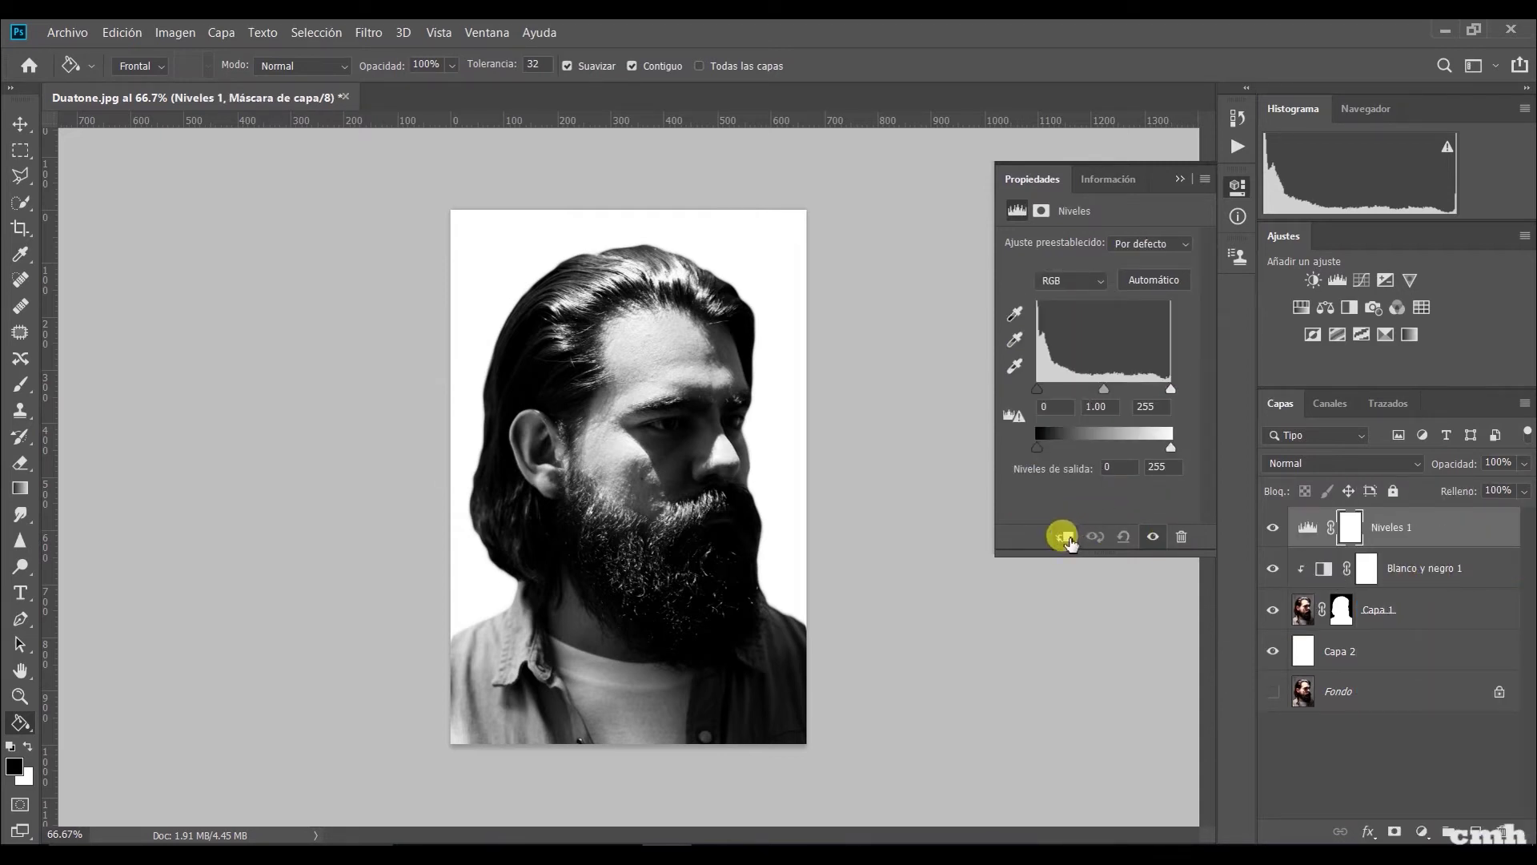
right_click(1400, 538)
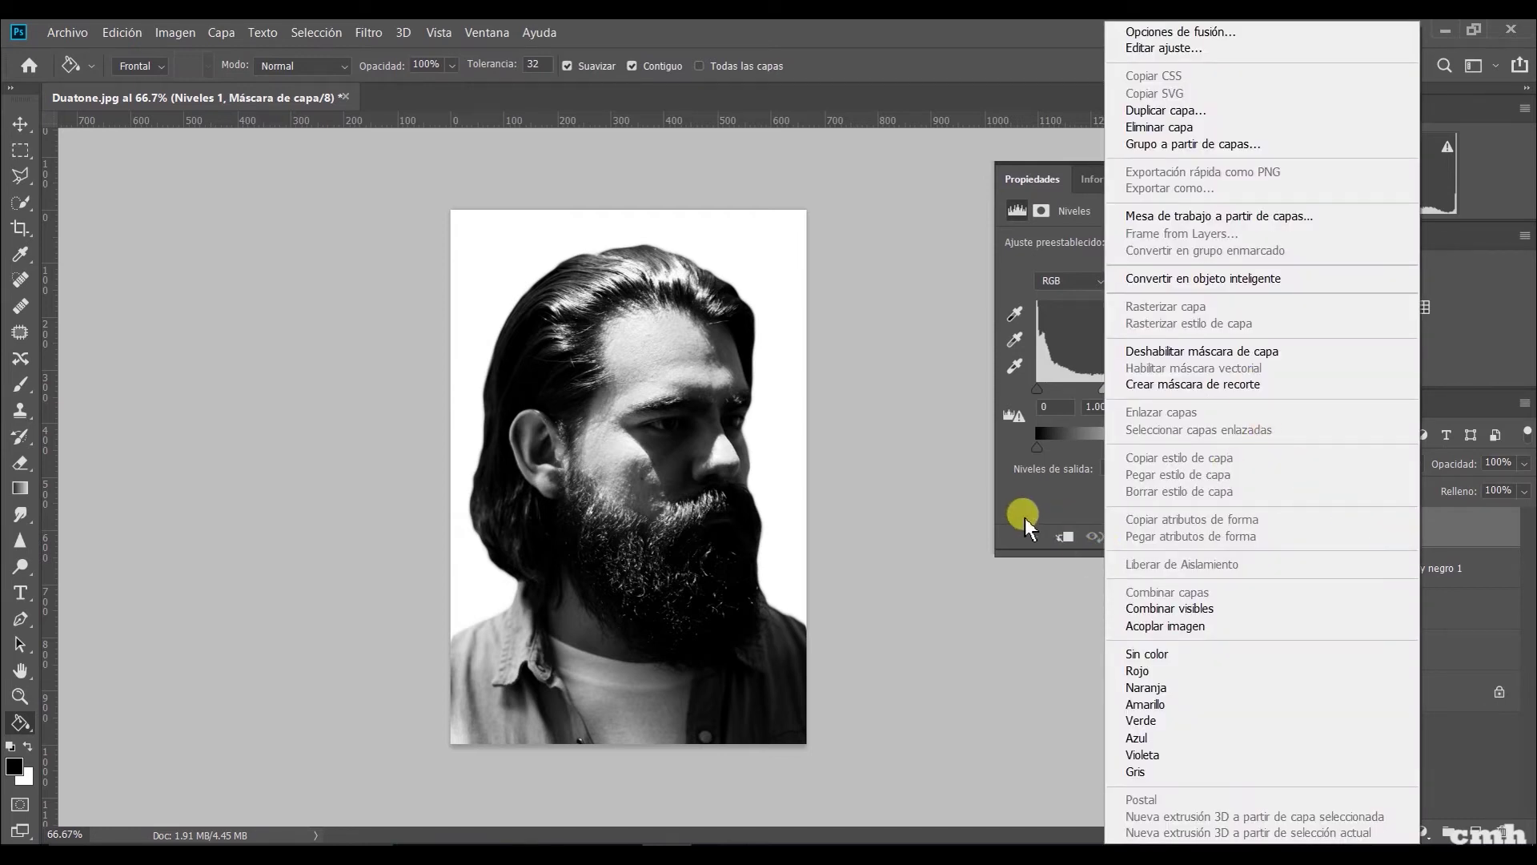
left_click(1026, 522)
left_click(1066, 538)
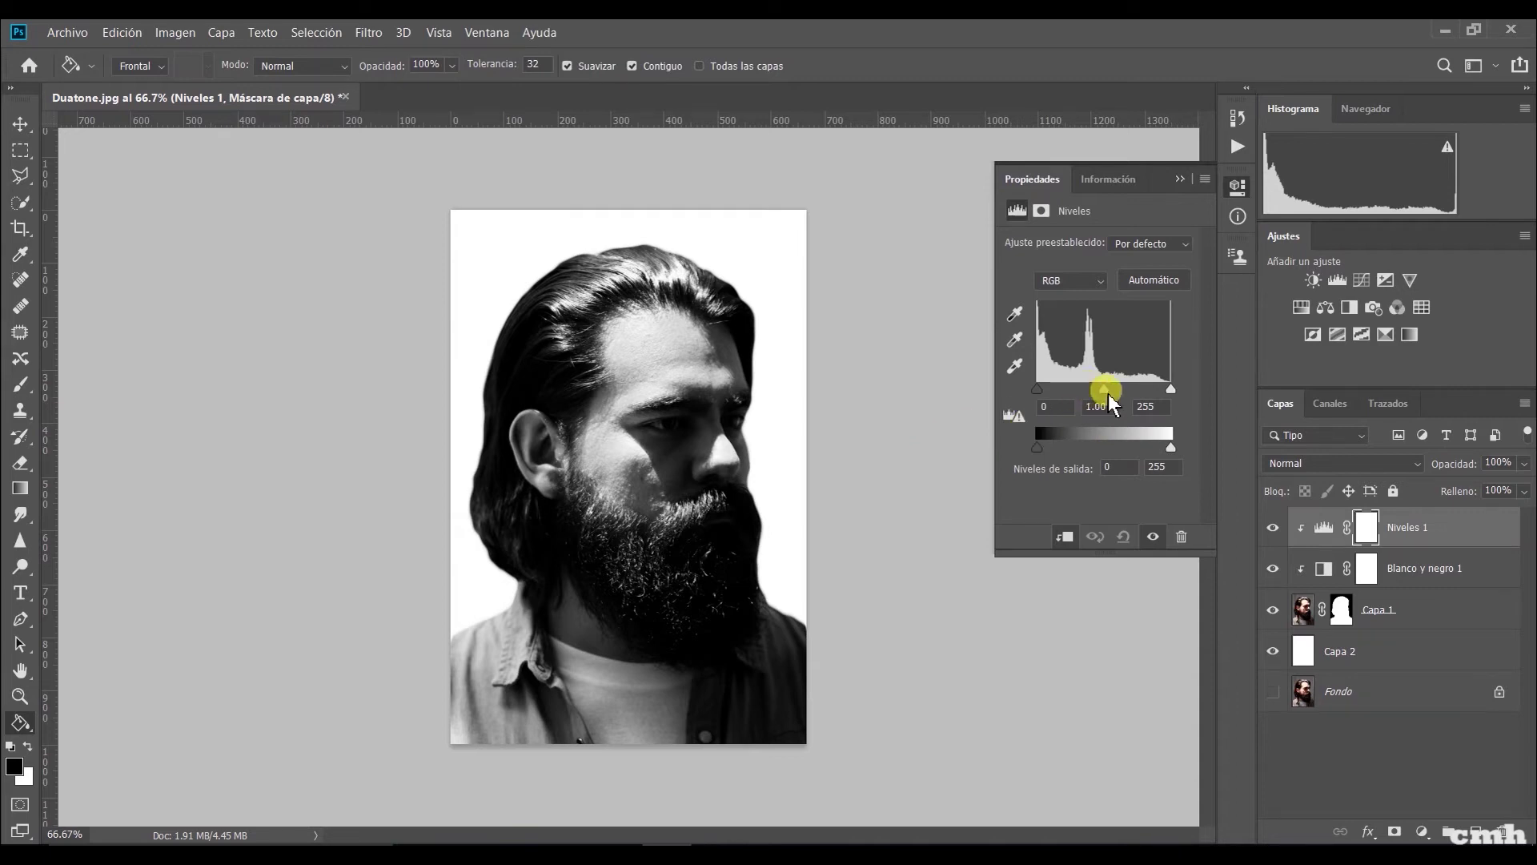
left_click_drag(1096, 400, 1100, 404)
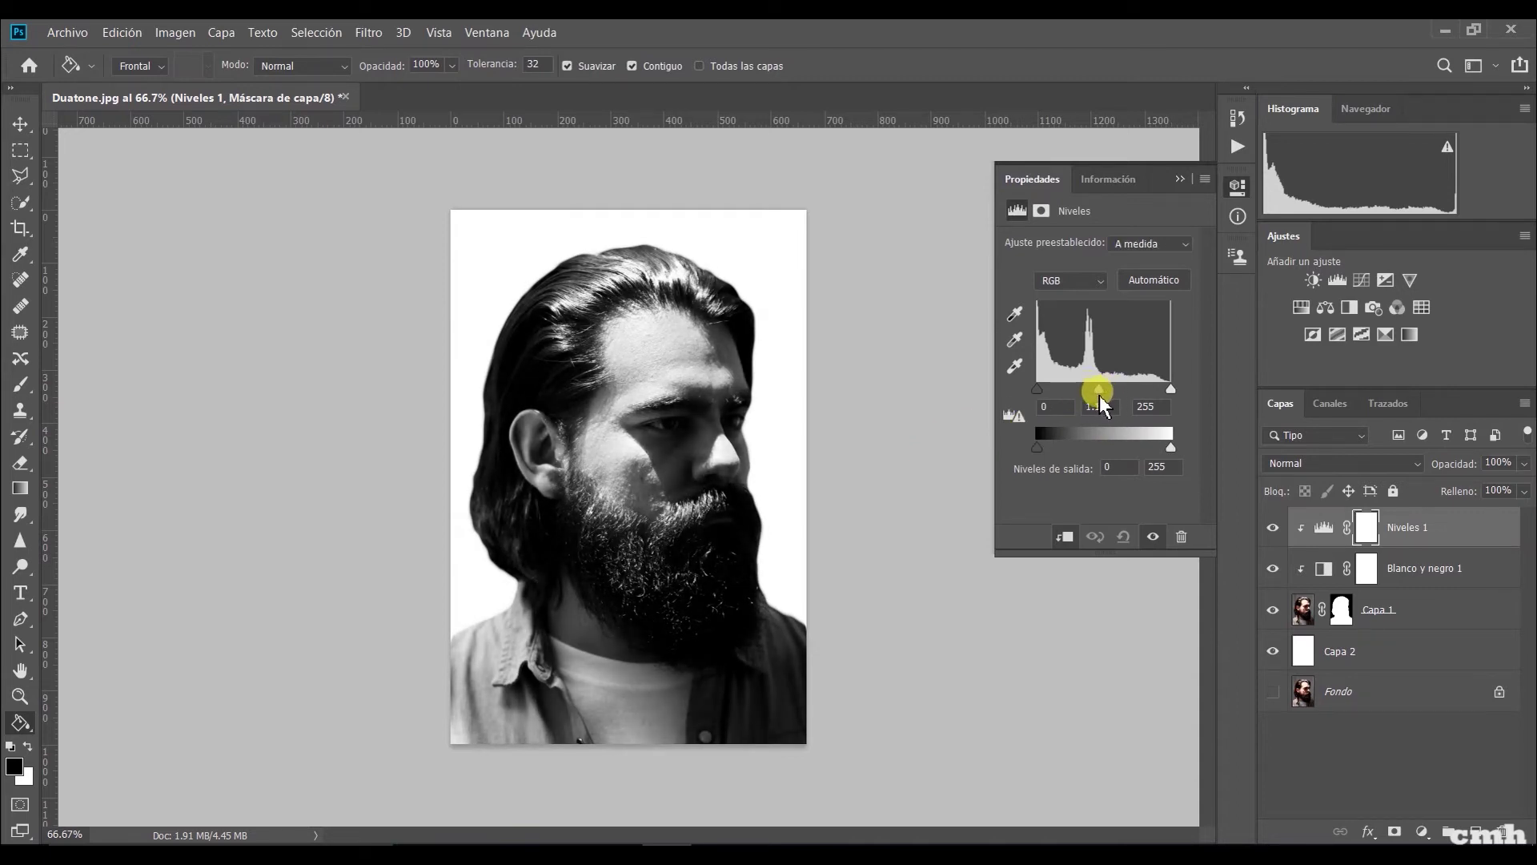
left_click_drag(1095, 397, 1100, 398)
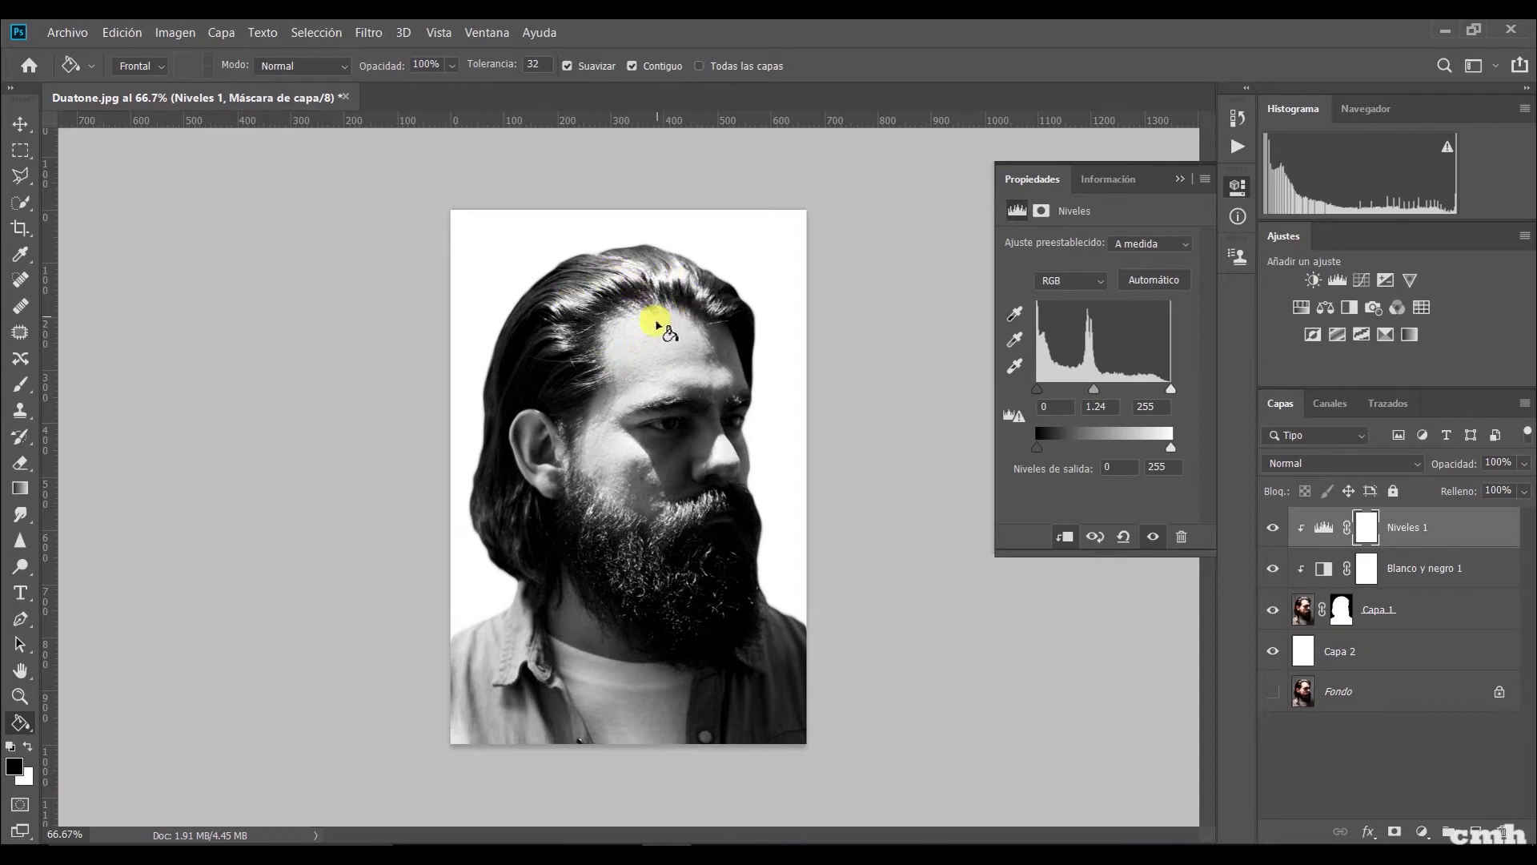
left_click(1421, 831)
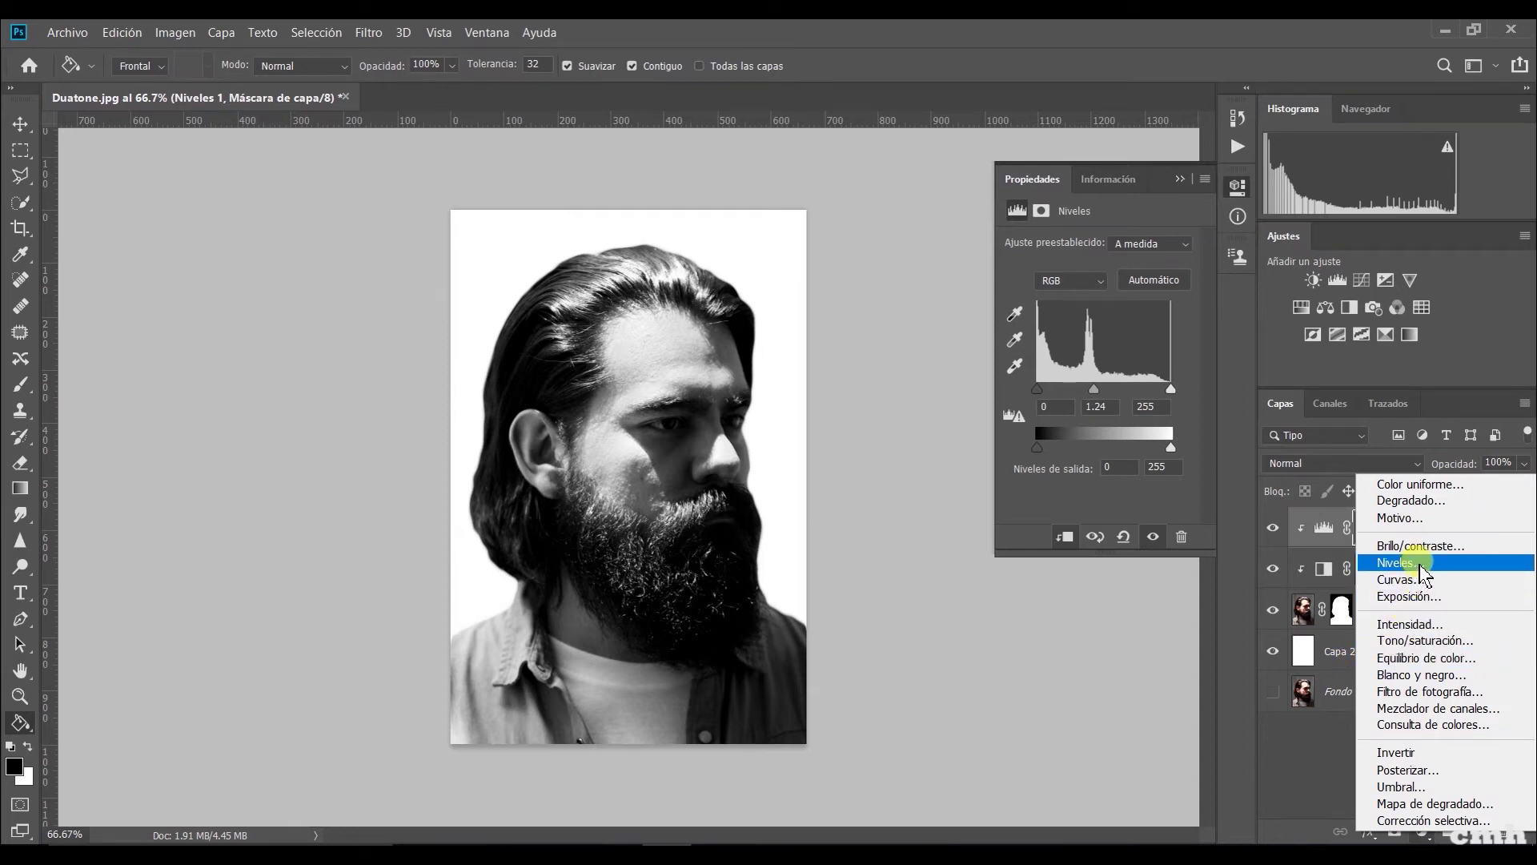
Step: Undo the extra Niveles 2 layer and add a Curves adjustment instead
left_click(1421, 567)
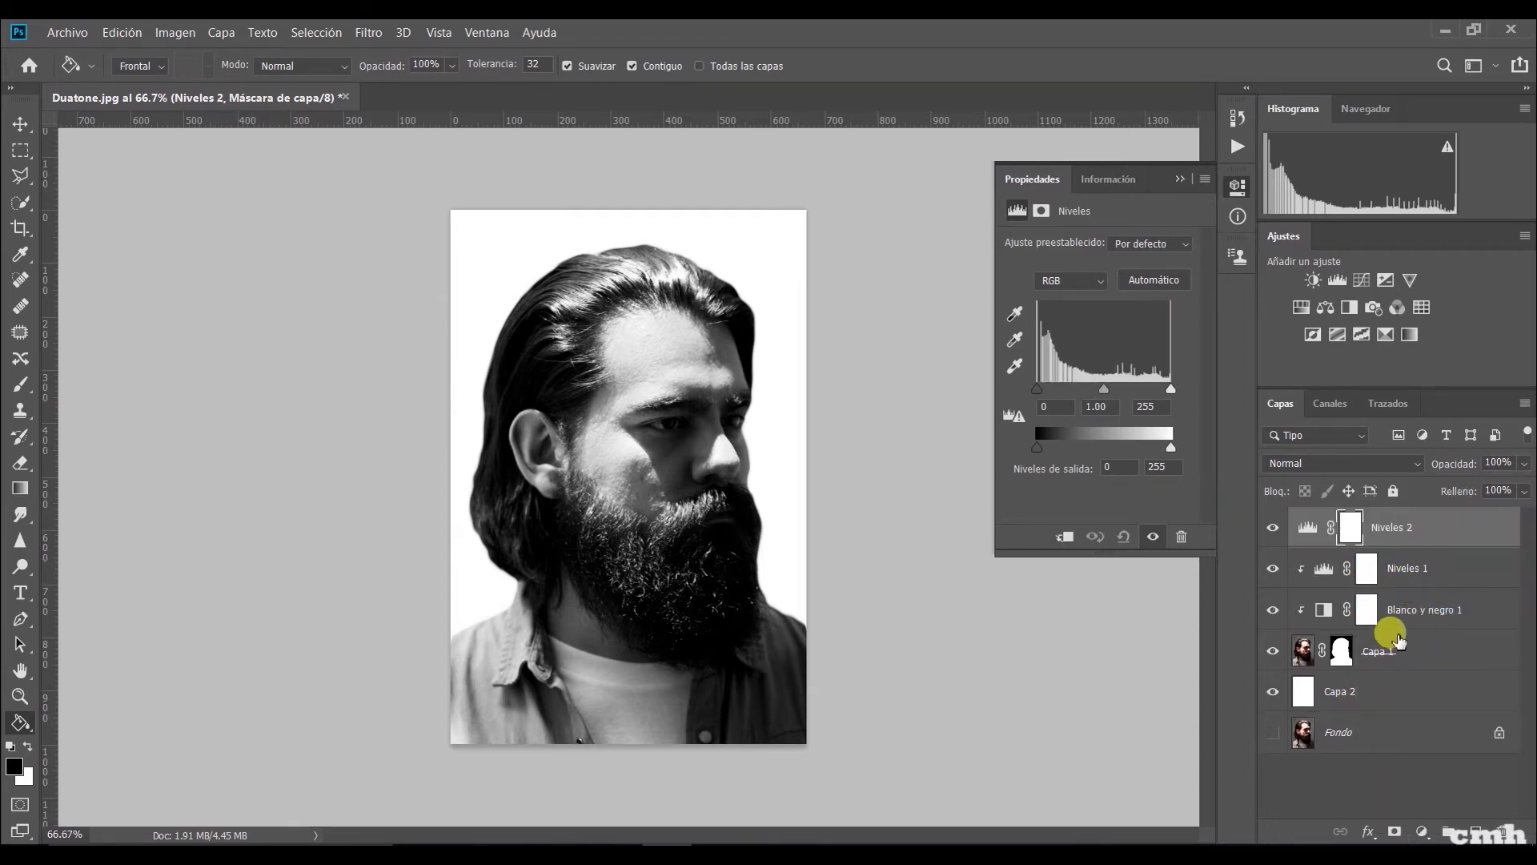
key("ctrl+z")
left_click(1422, 831)
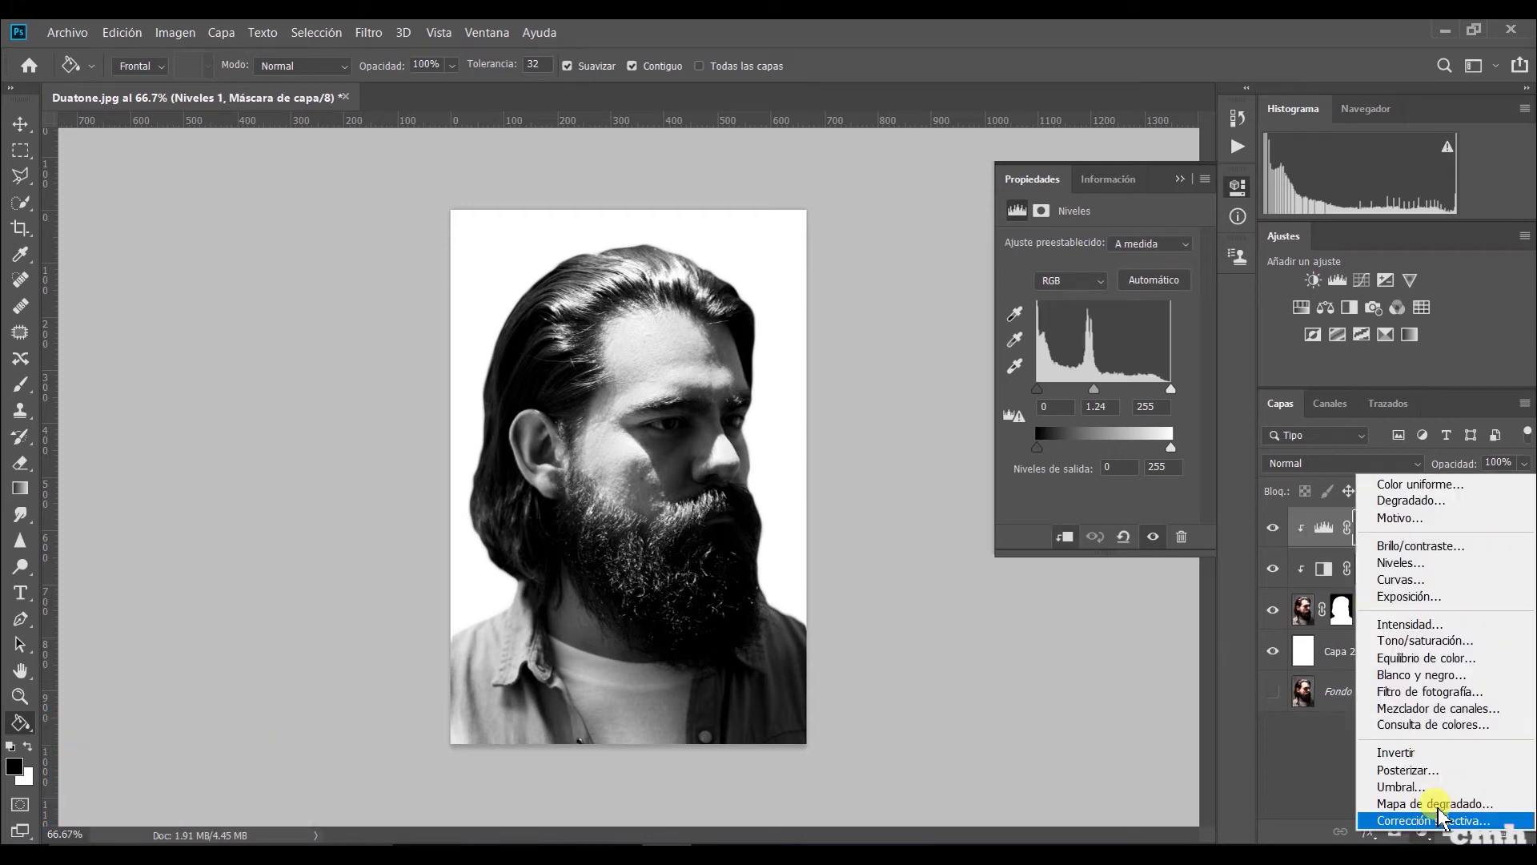
left_click(1409, 580)
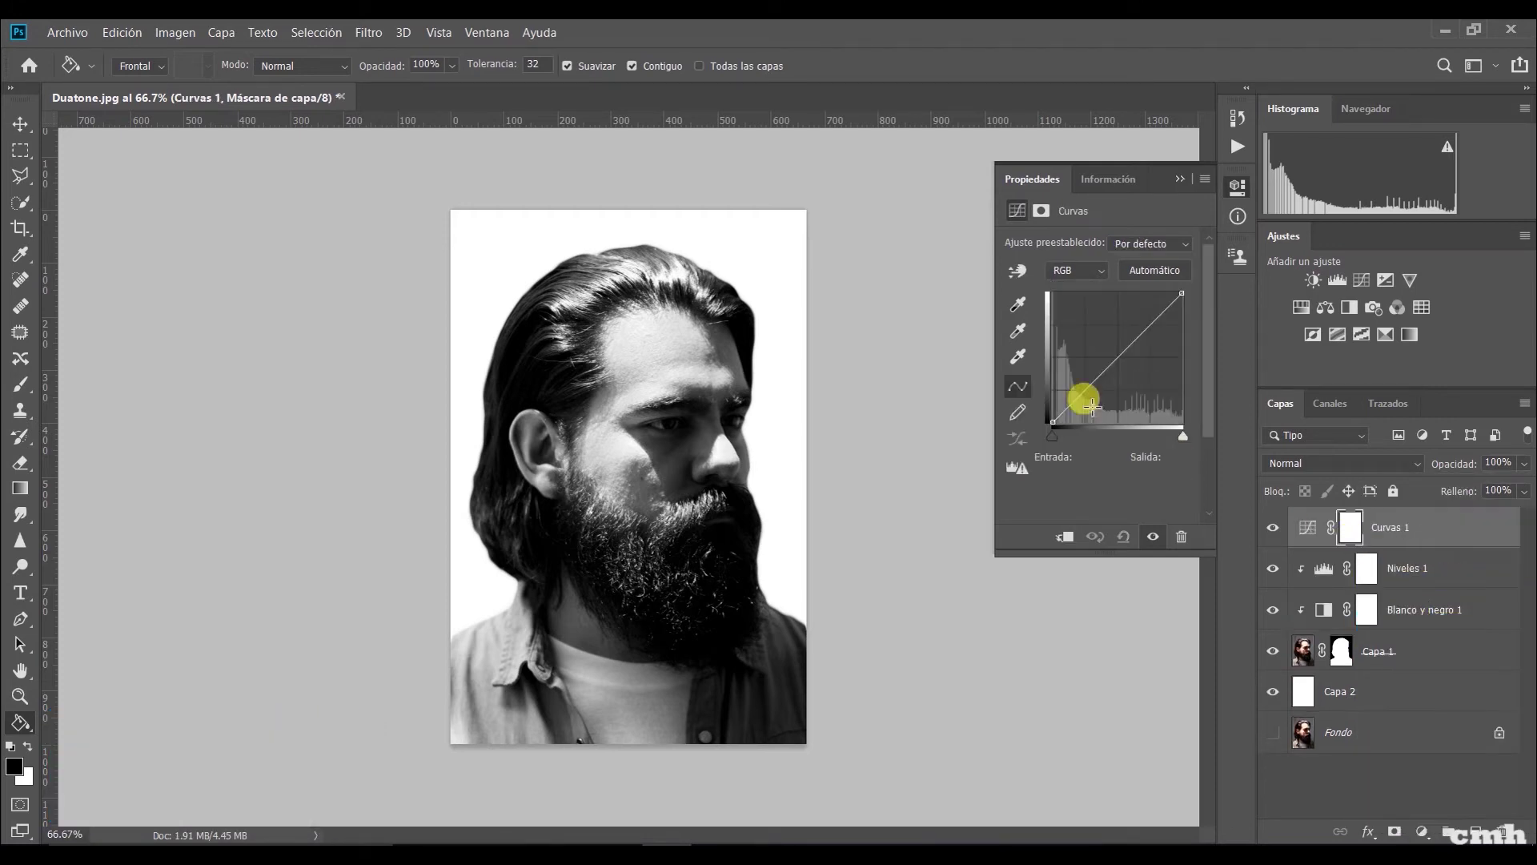
Step: Sample the forehead with the targeted tool and pull the curve down to darken the portrait
left_click(1016, 271)
left_click(658, 312)
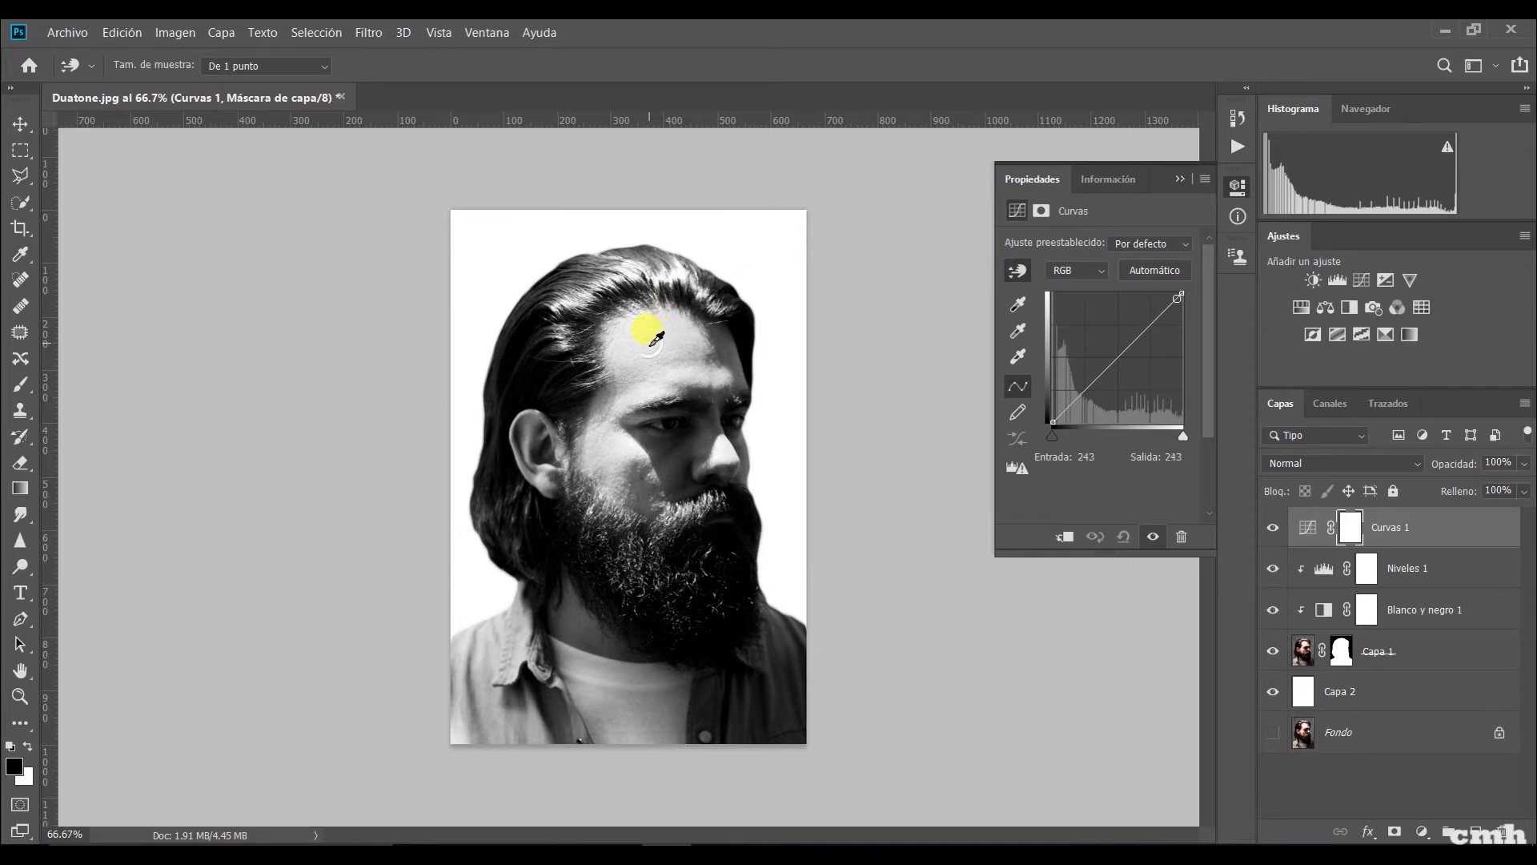
right_click(683, 377)
left_click(660, 347)
left_click_drag(1174, 320, 1170, 327)
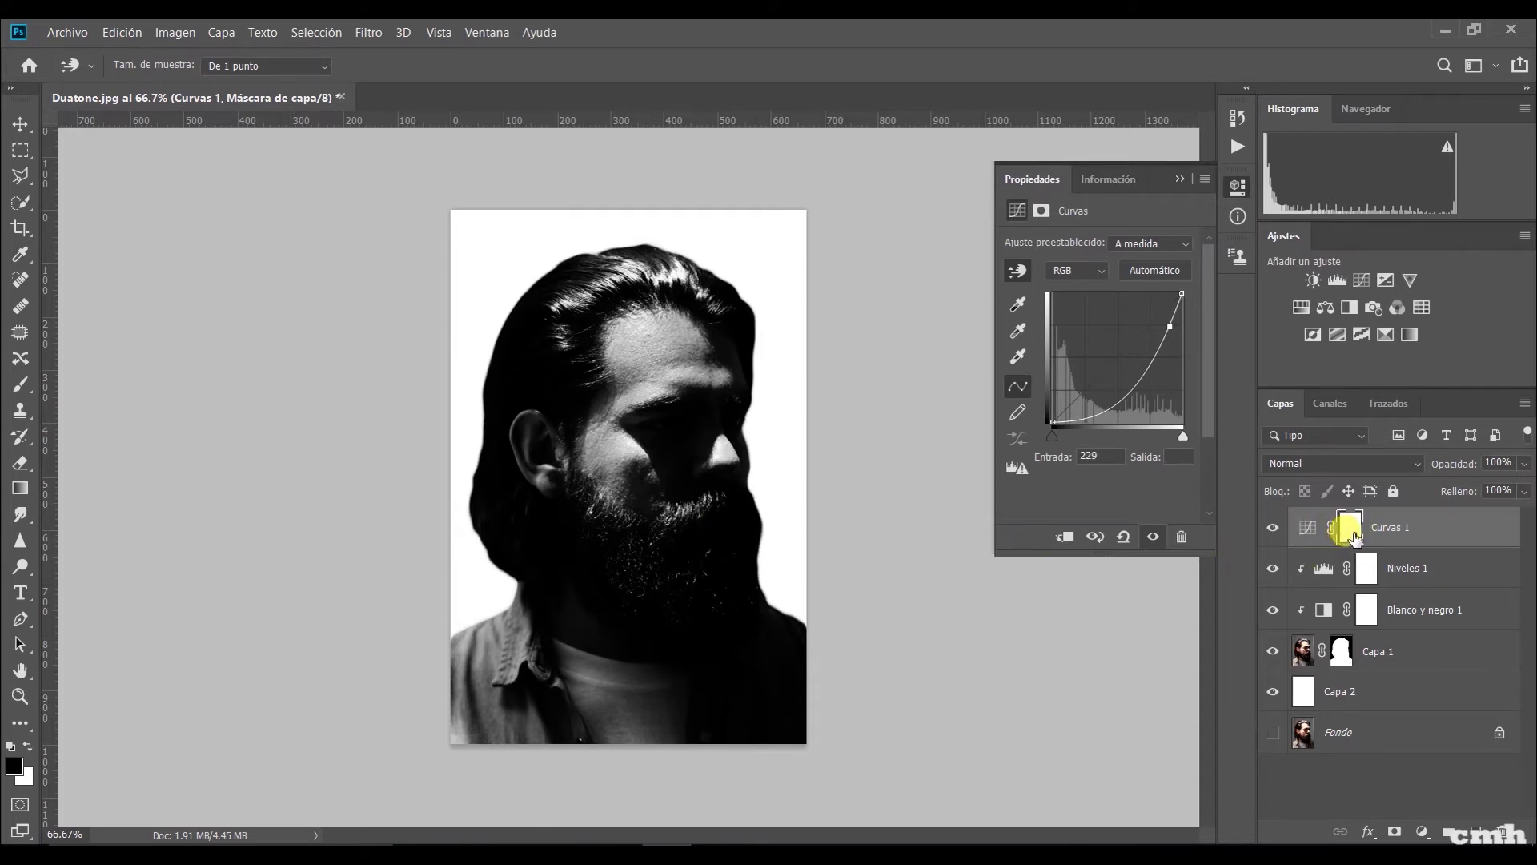
key("g")
left_click(1351, 533)
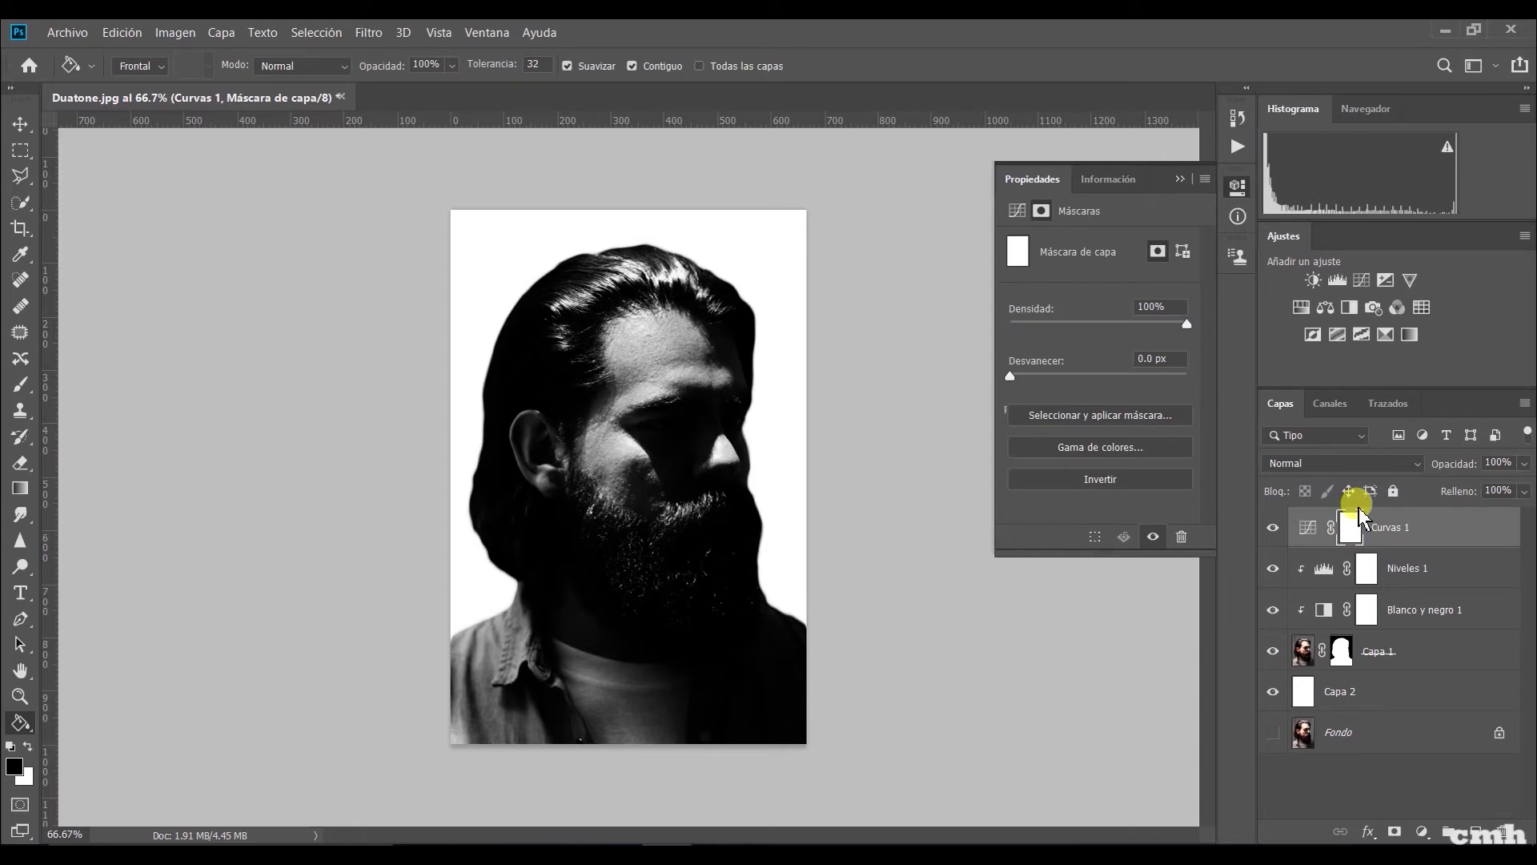
Step: Invert the Curvas 1 mask to black and choose the Soft Round brush
key("ctrl+i")
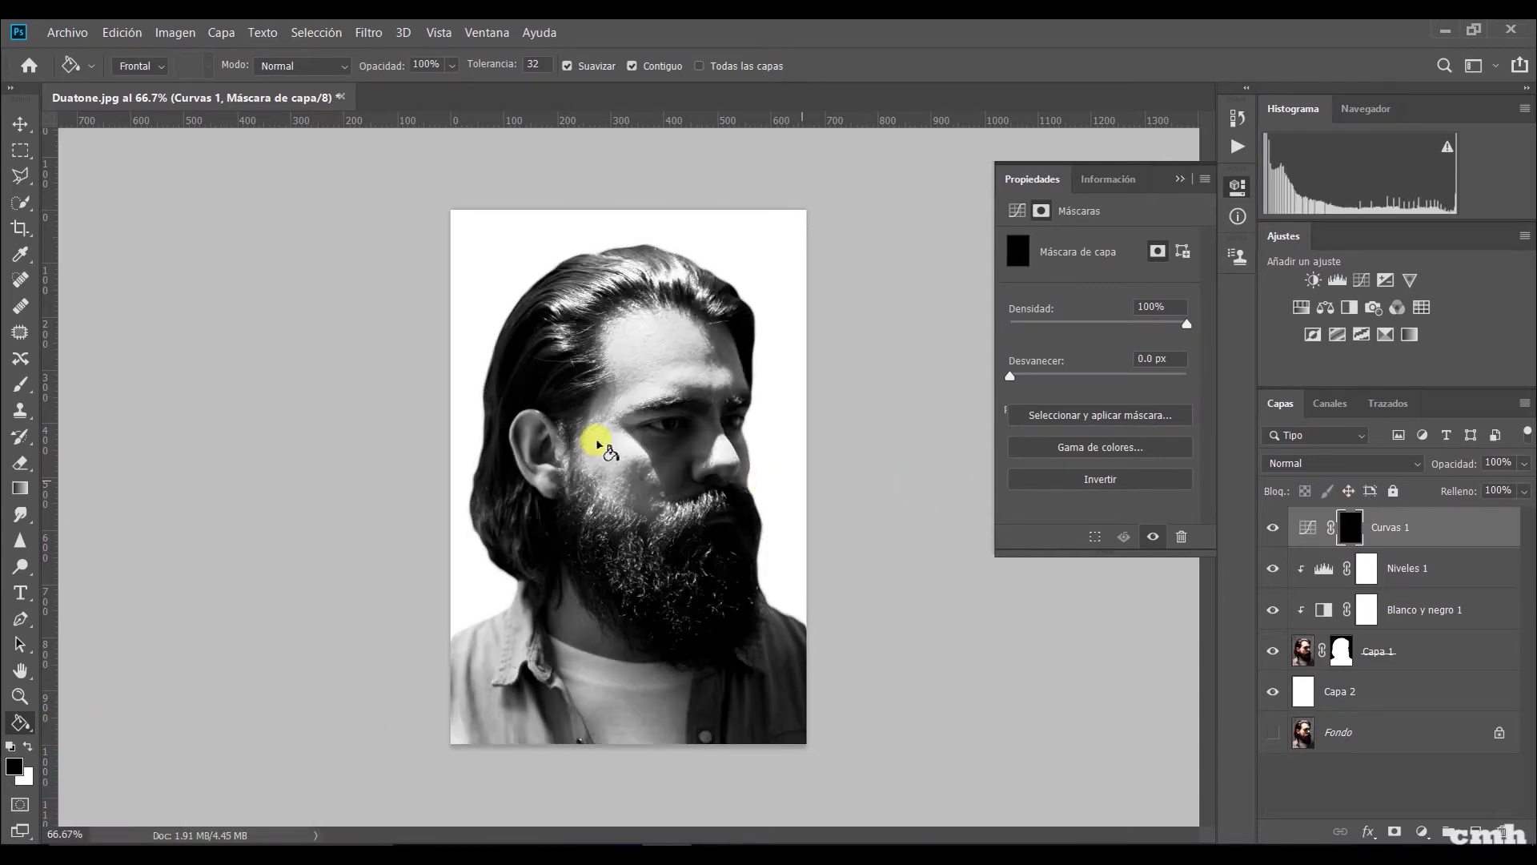
key("b")
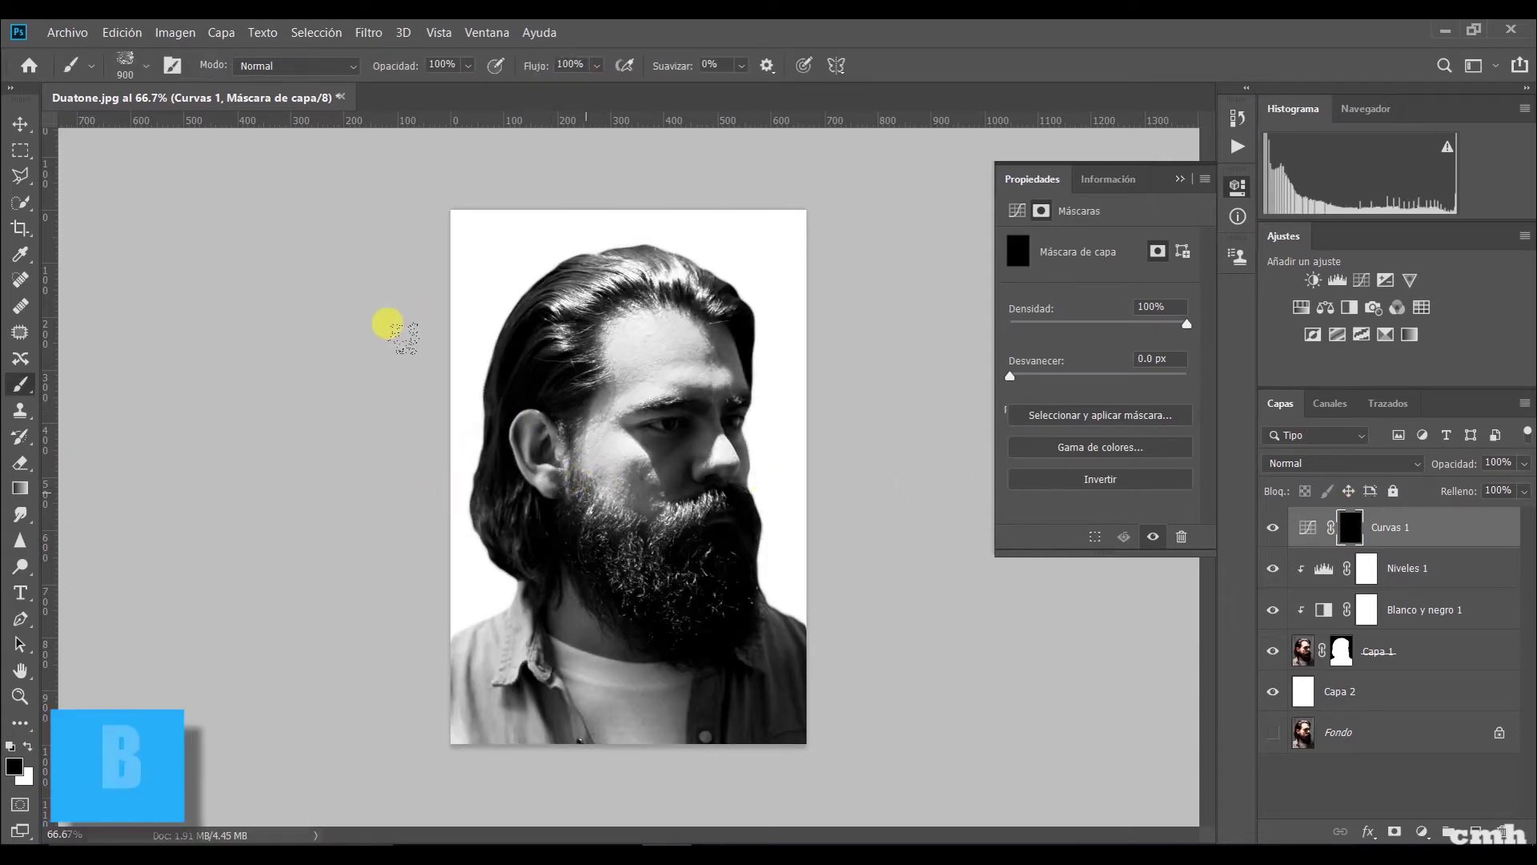
left_click(141, 64)
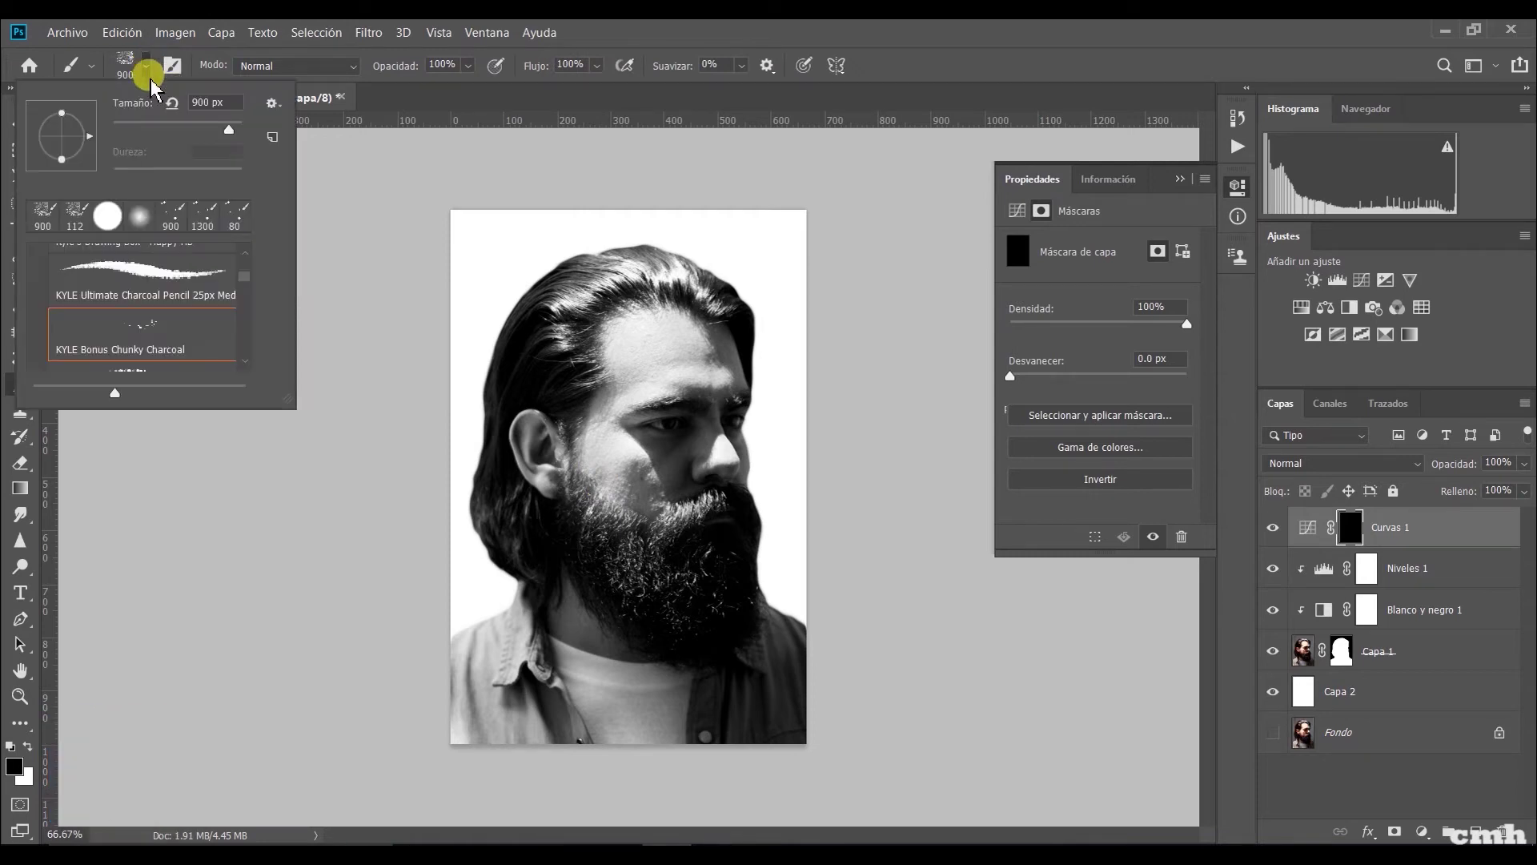
left_click_drag(246, 280, 247, 239)
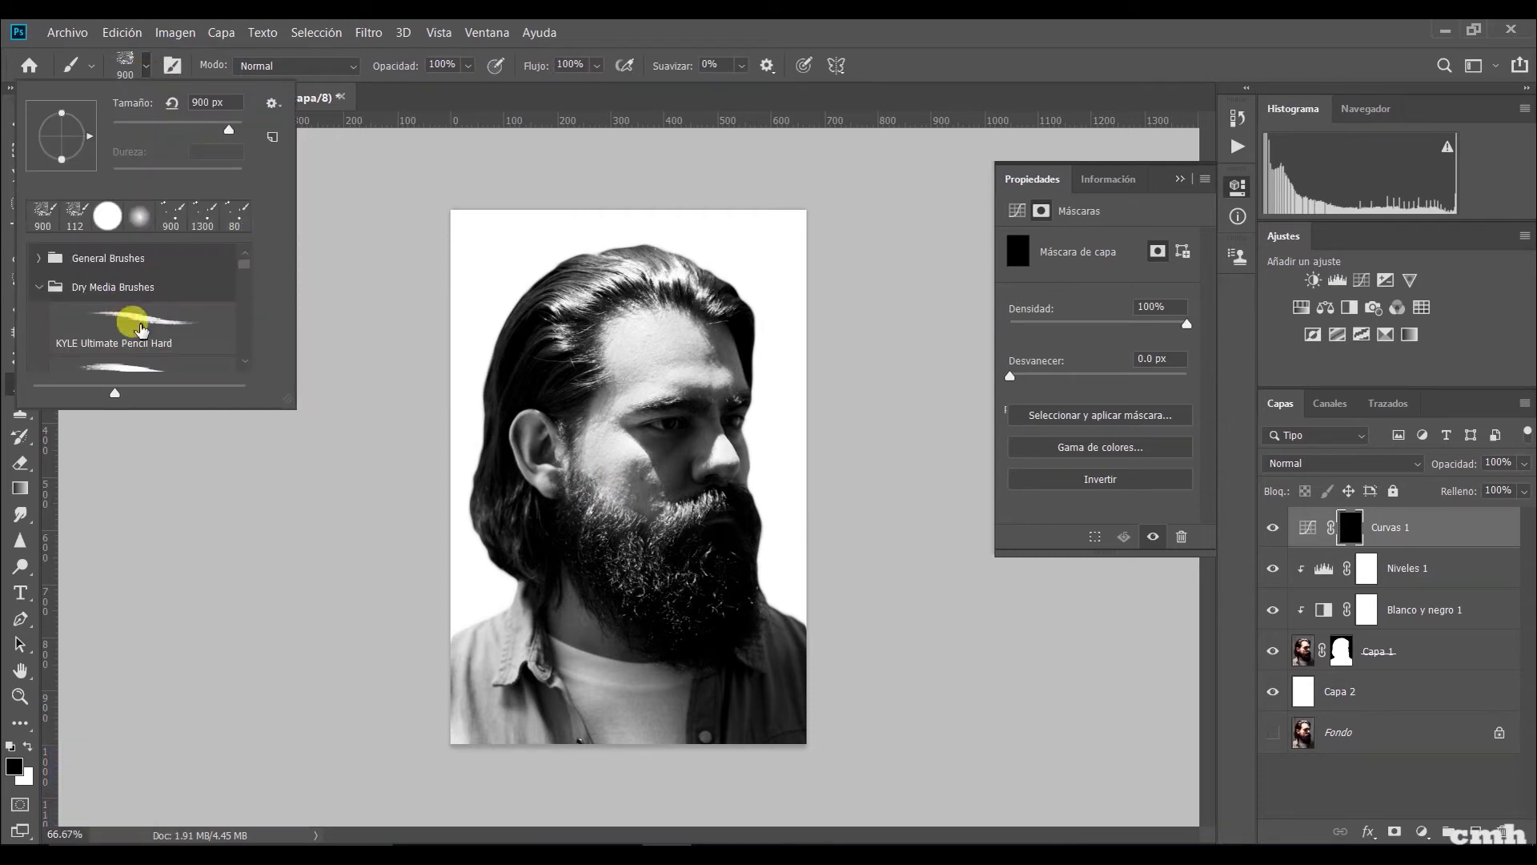
left_click(36, 250)
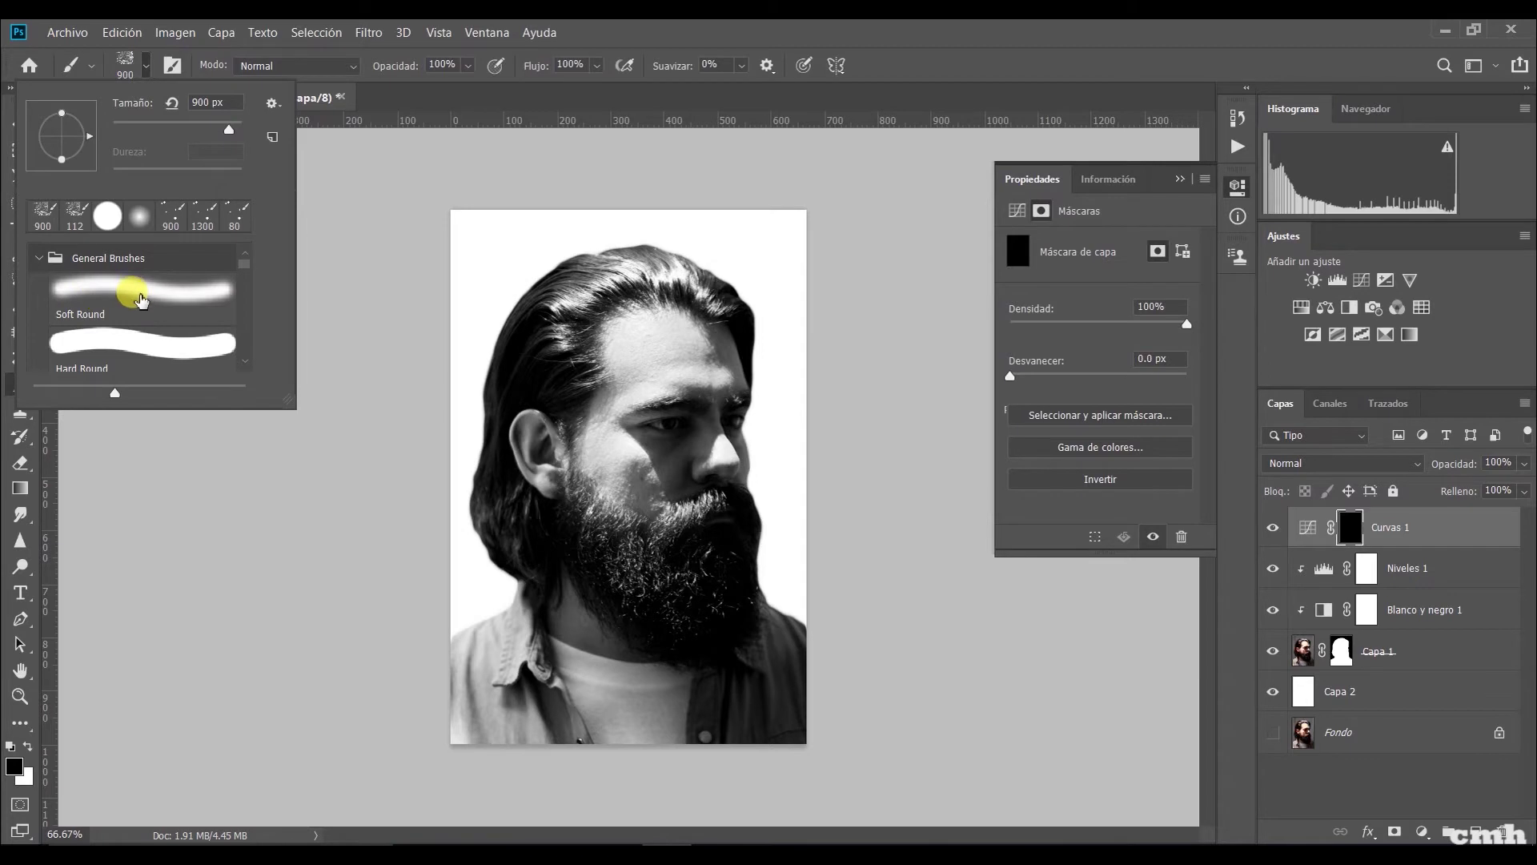
left_click(158, 302)
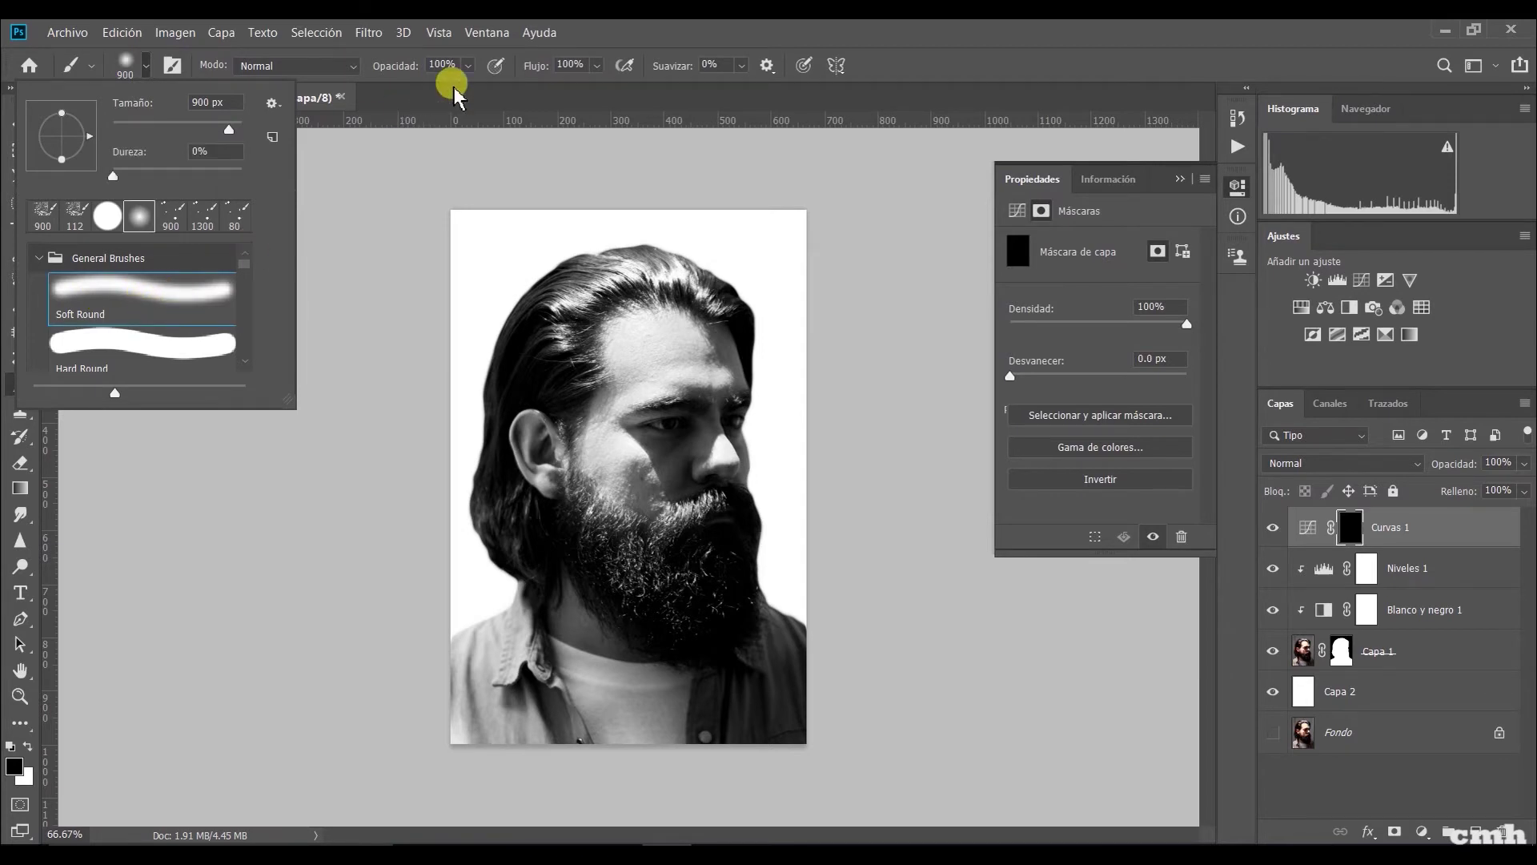
Step: Set brush opacity to 34% and the foreground colour to white (ffffff)
left_click(468, 66)
left_click_drag(429, 84, 426, 84)
left_click(841, 128)
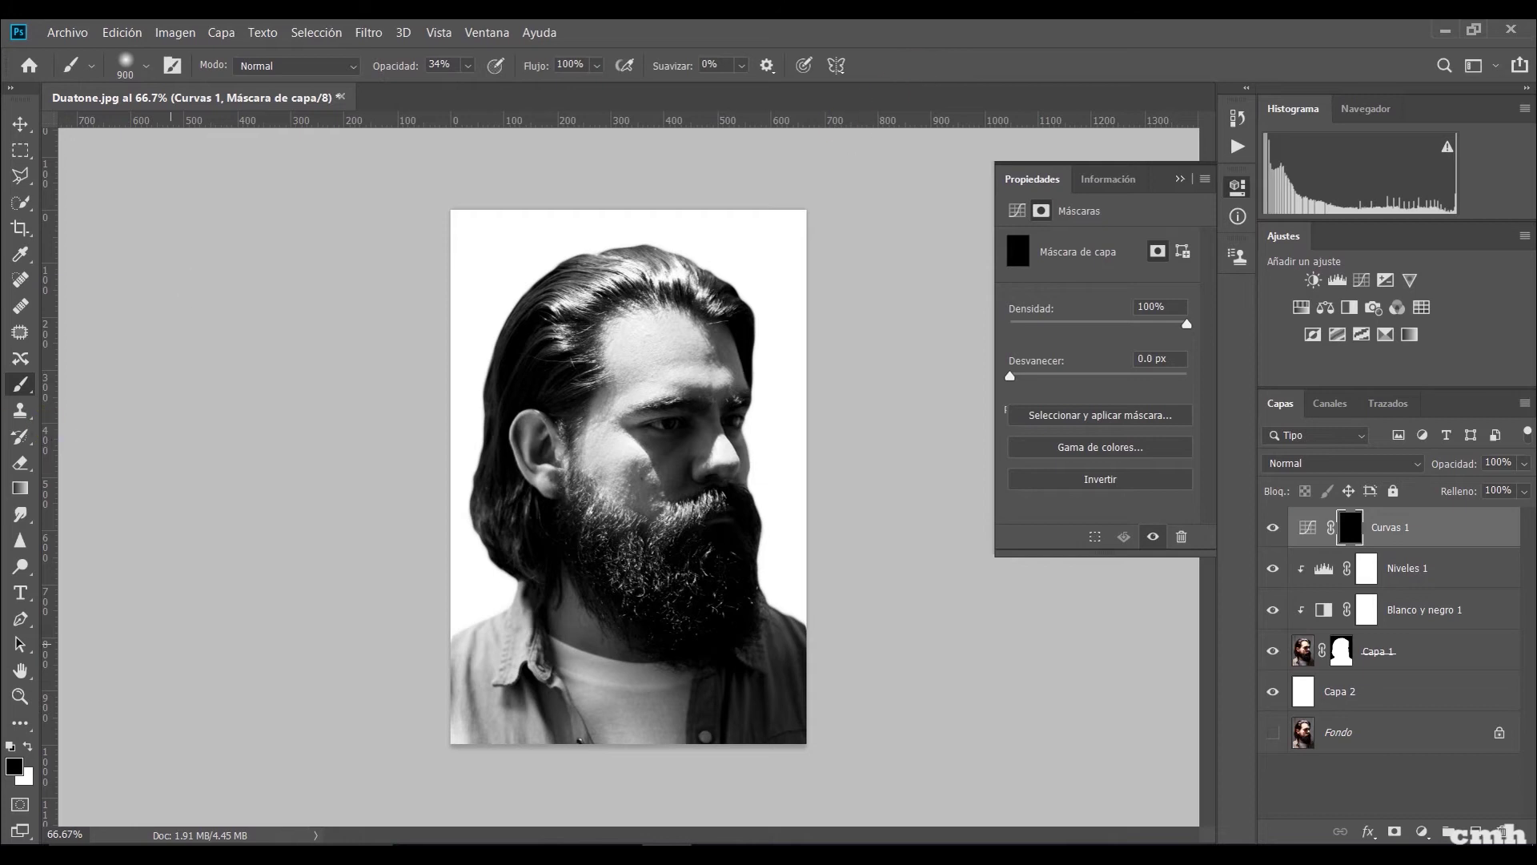
left_click(25, 773)
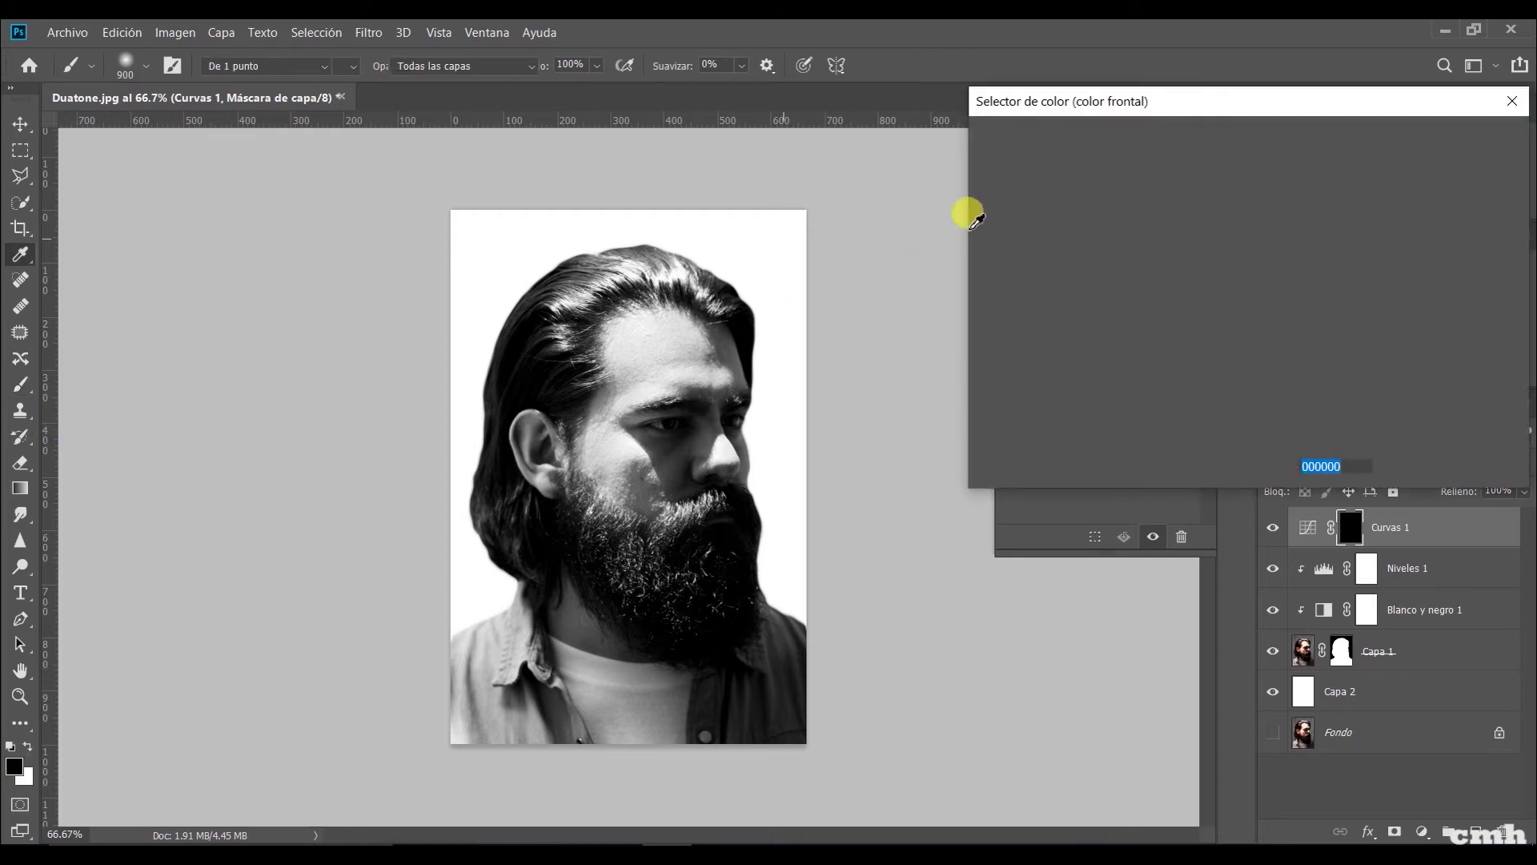
left_click_drag(1030, 189, 962, 147)
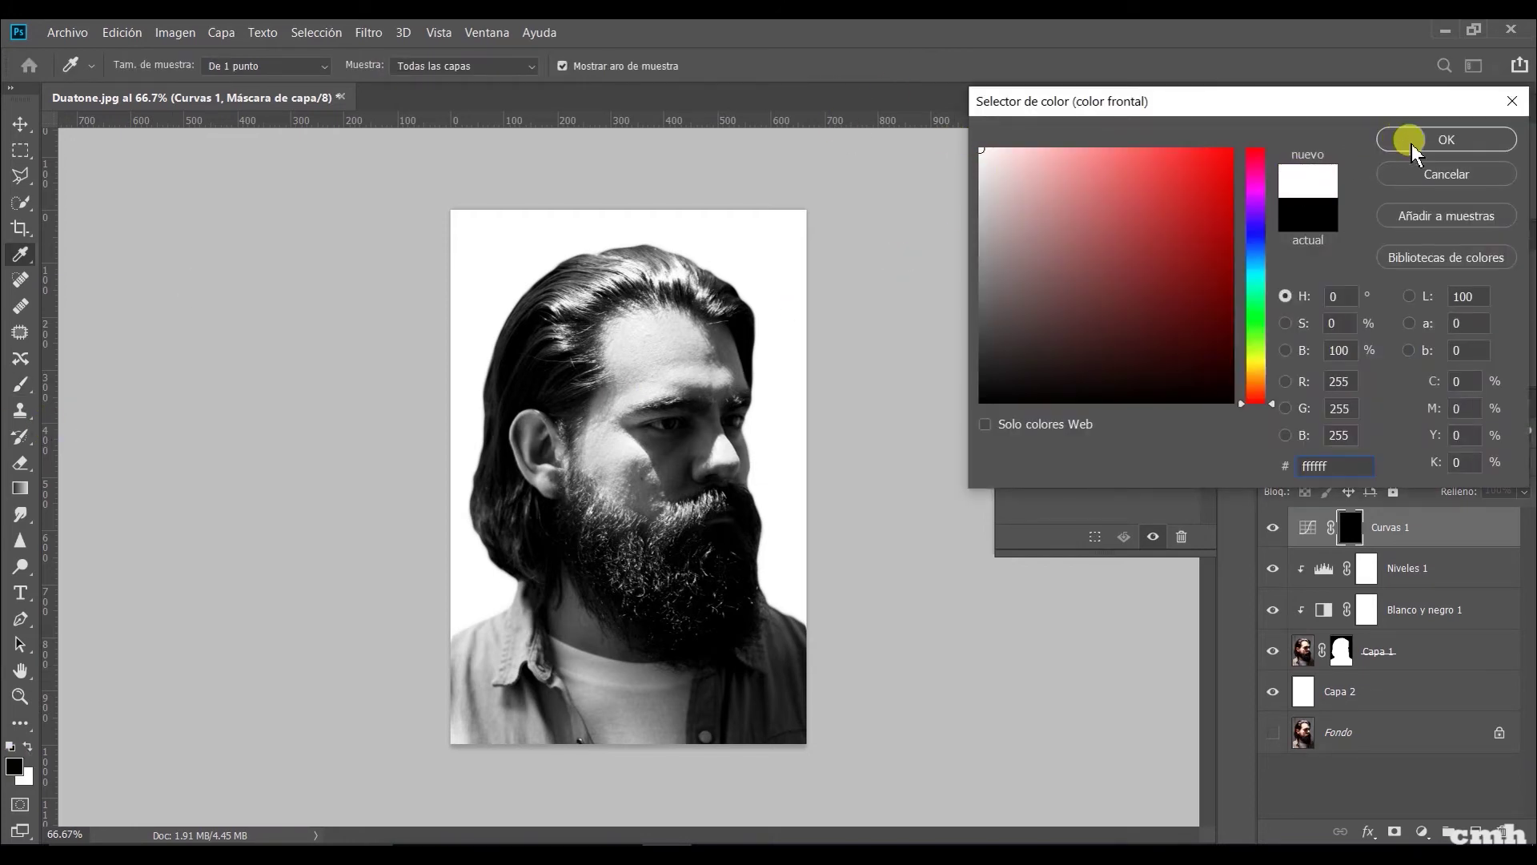
left_click(1409, 140)
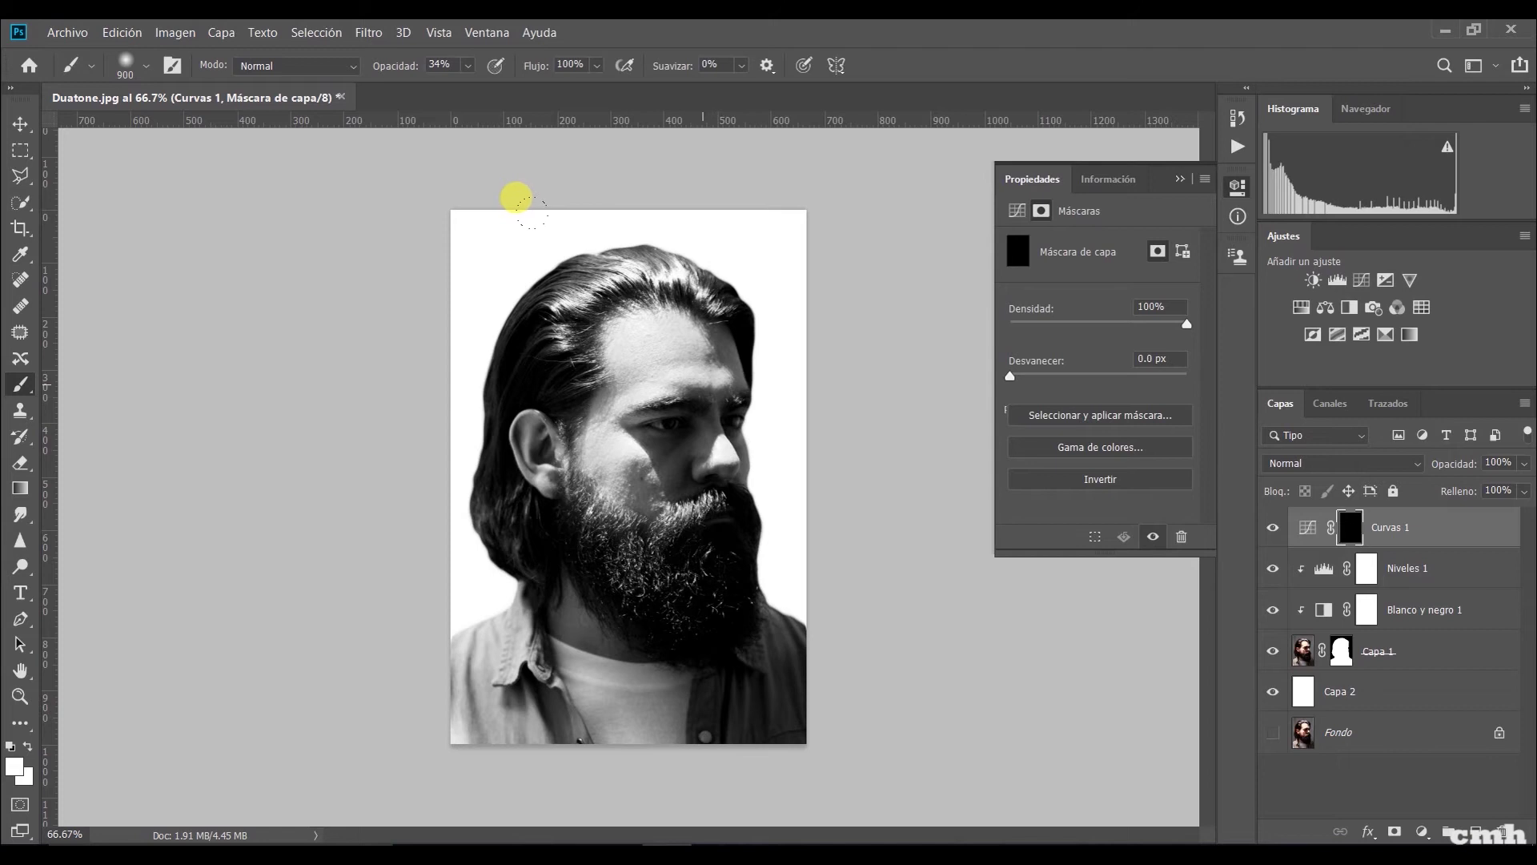
Step: Paint white over the hair and forehead on the Curvas 1 mask, then clip Curvas 1 to the layers below
right_click(697, 368, "alt")
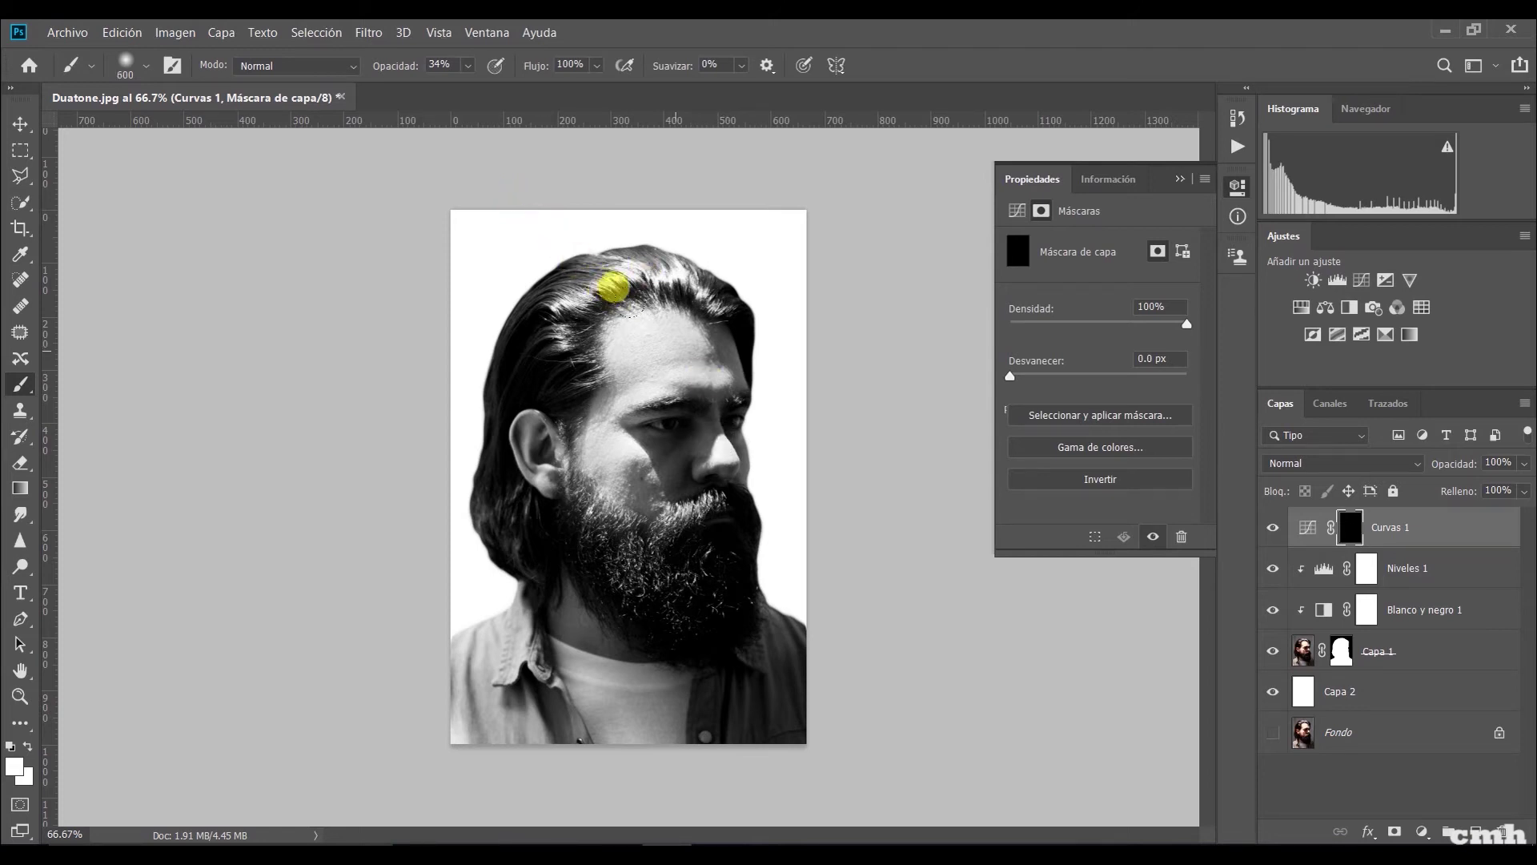
mouse_move(686, 344)
left_mouse_down()
mouse_move(659, 352)
mouse_move(635, 326)
mouse_move(712, 362)
mouse_move(611, 387)
mouse_move(587, 450)
mouse_move(637, 454)
mouse_move(582, 485)
mouse_move(642, 393)
left_mouse_up()
key("bracketleft")
mouse_move(617, 327)
left_mouse_down()
mouse_move(621, 279)
mouse_move(544, 295)
mouse_move(621, 244)
mouse_move(587, 295)
mouse_move(634, 240)
mouse_move(528, 297)
mouse_move(708, 273)
mouse_move(585, 297)
mouse_move(657, 263)
mouse_move(573, 435)
mouse_move(576, 520)
mouse_move(601, 316)
mouse_move(600, 468)
mouse_move(737, 461)
mouse_move(709, 449)
mouse_move(728, 632)
mouse_move(743, 328)
mouse_move(530, 398)
mouse_move(507, 656)
mouse_move(627, 700)
mouse_move(707, 598)
mouse_move(704, 333)
mouse_move(576, 291)
mouse_move(642, 554)
mouse_move(634, 501)
left_mouse_up()
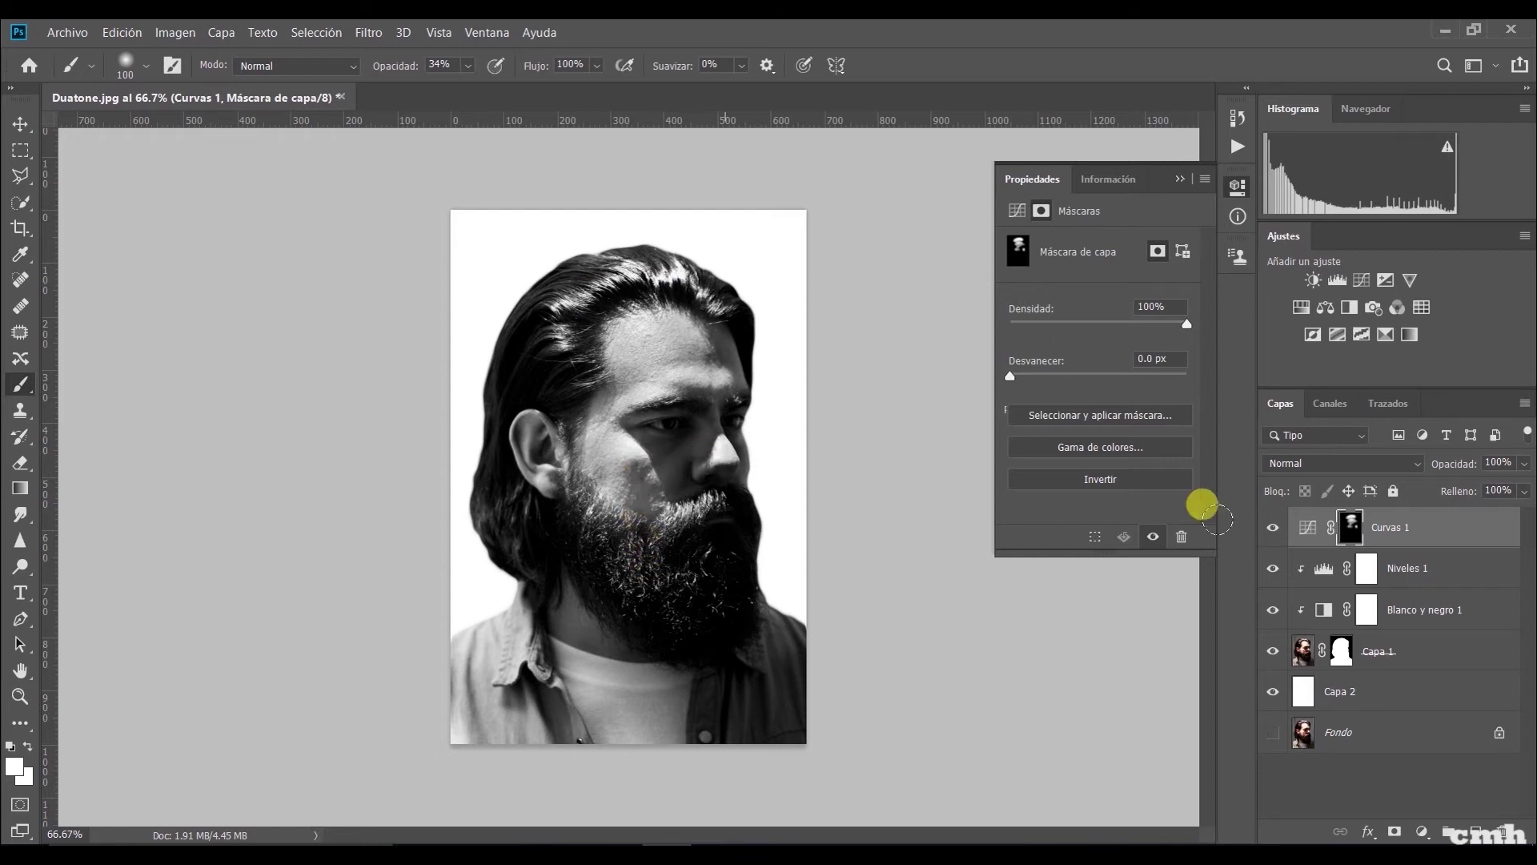
right_click(1433, 532)
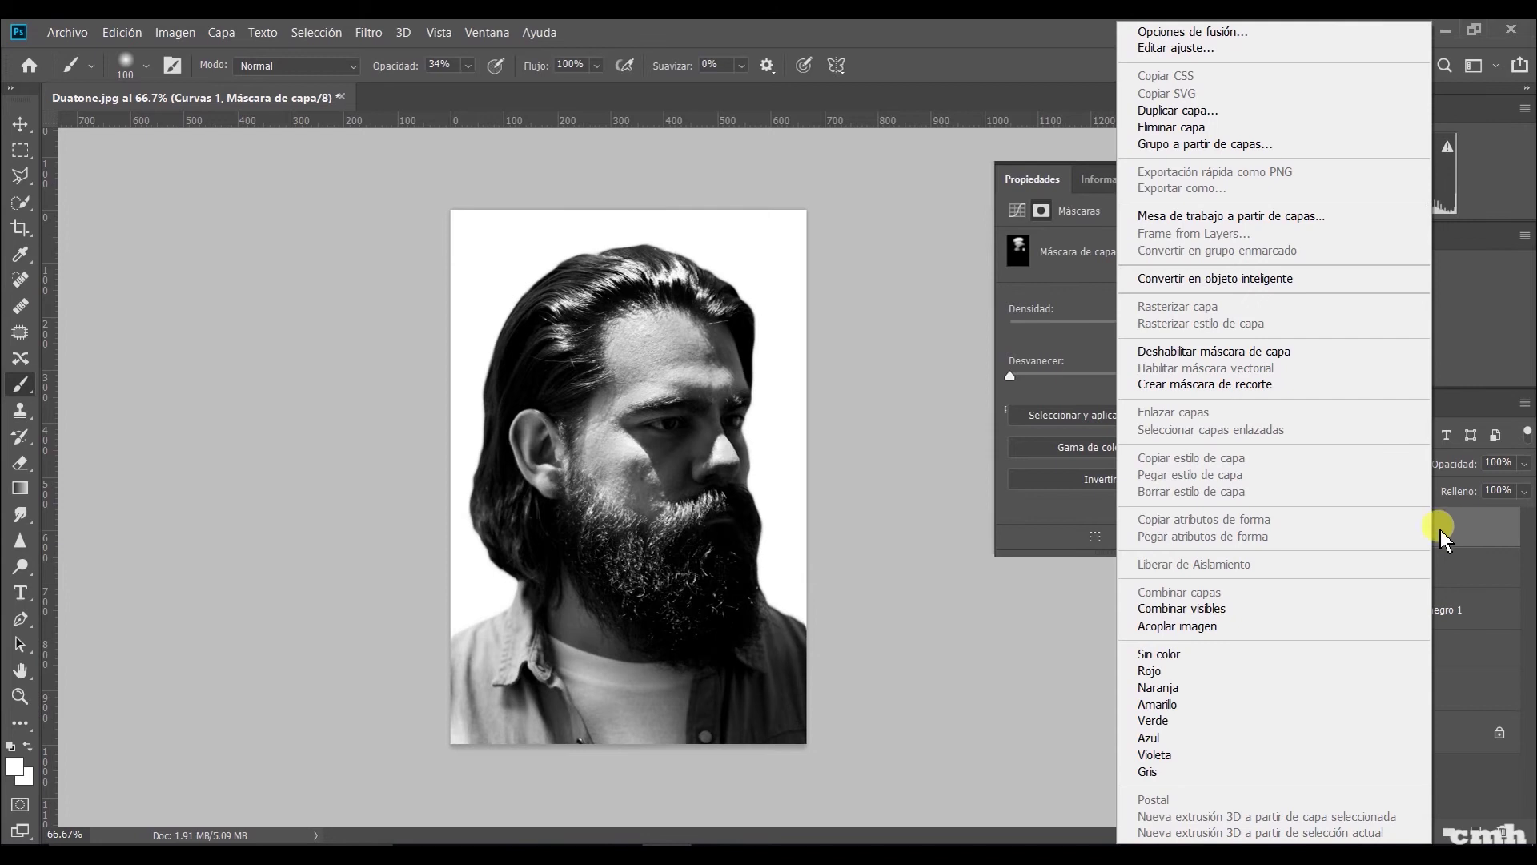
left_click(1251, 386)
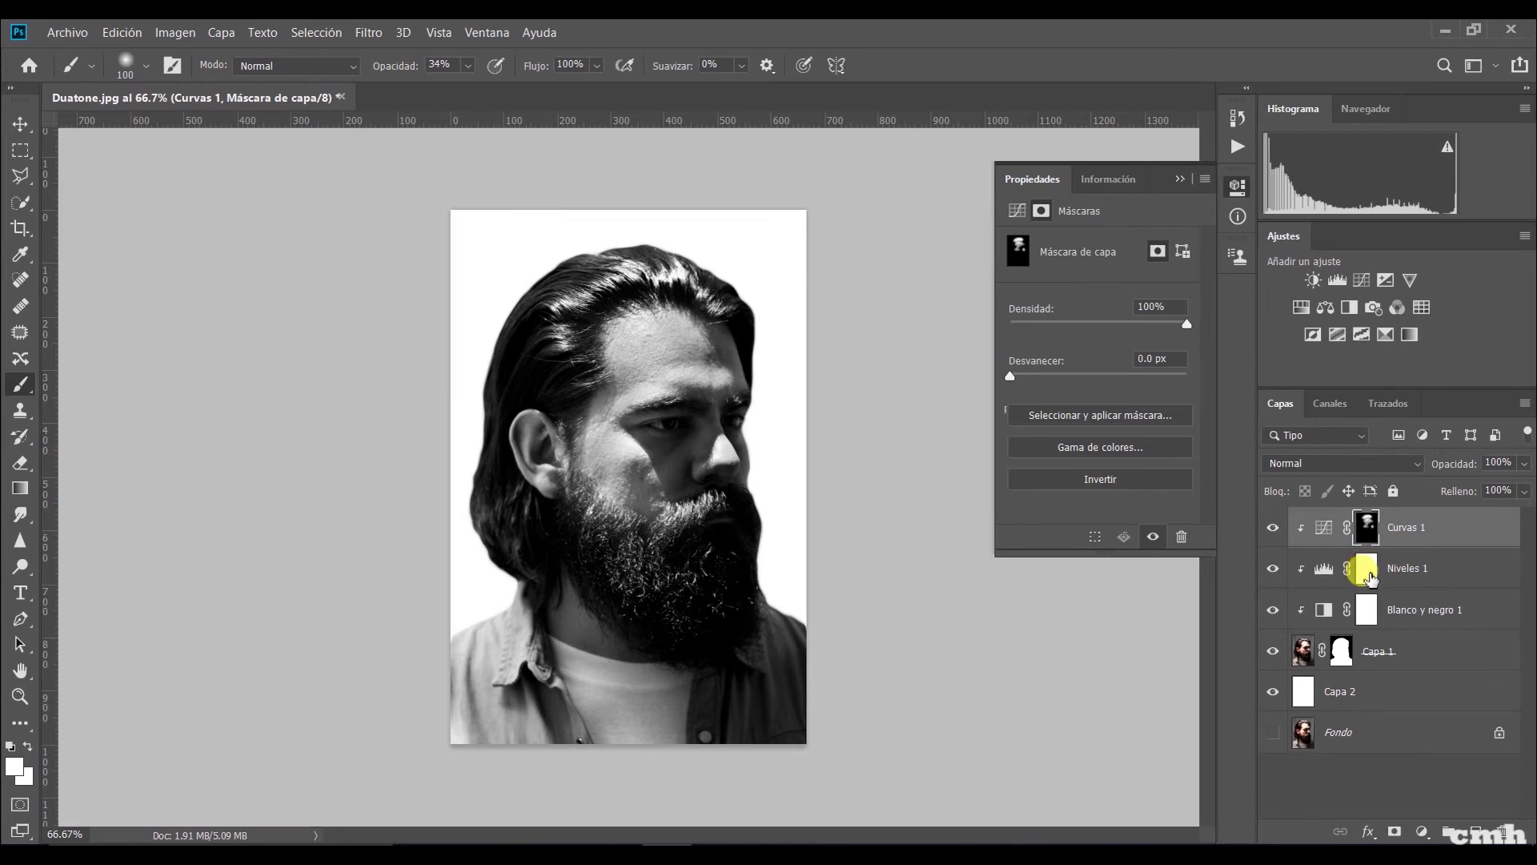
Step: Add a pure red (ff0000) Color uniforme fill layer in Multiplicar mode, clipped to the portrait
left_click(1423, 831)
left_click(1451, 484)
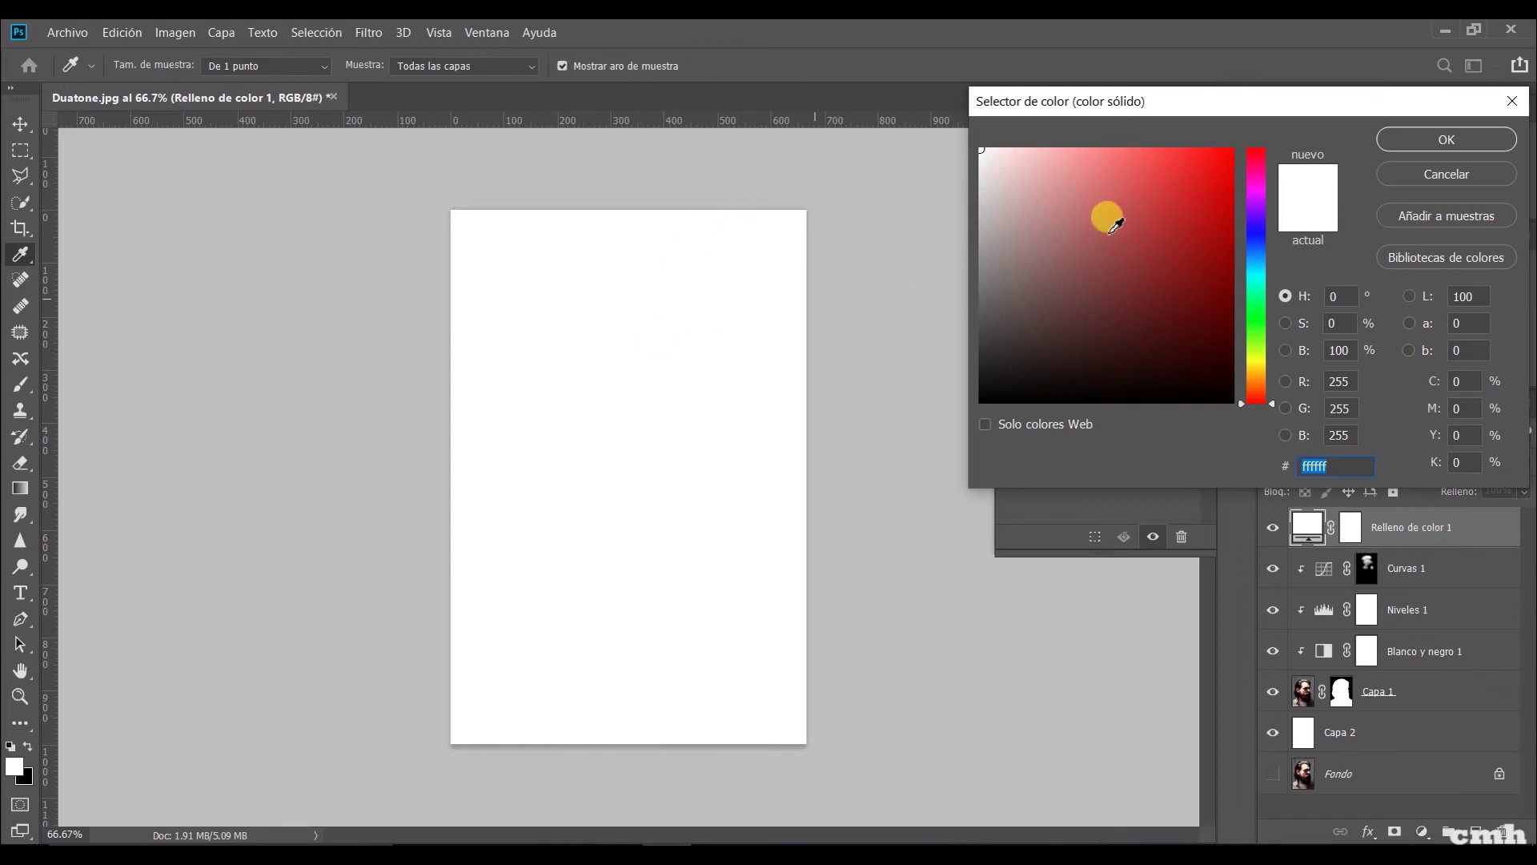
left_click_drag(1155, 233, 1250, 133)
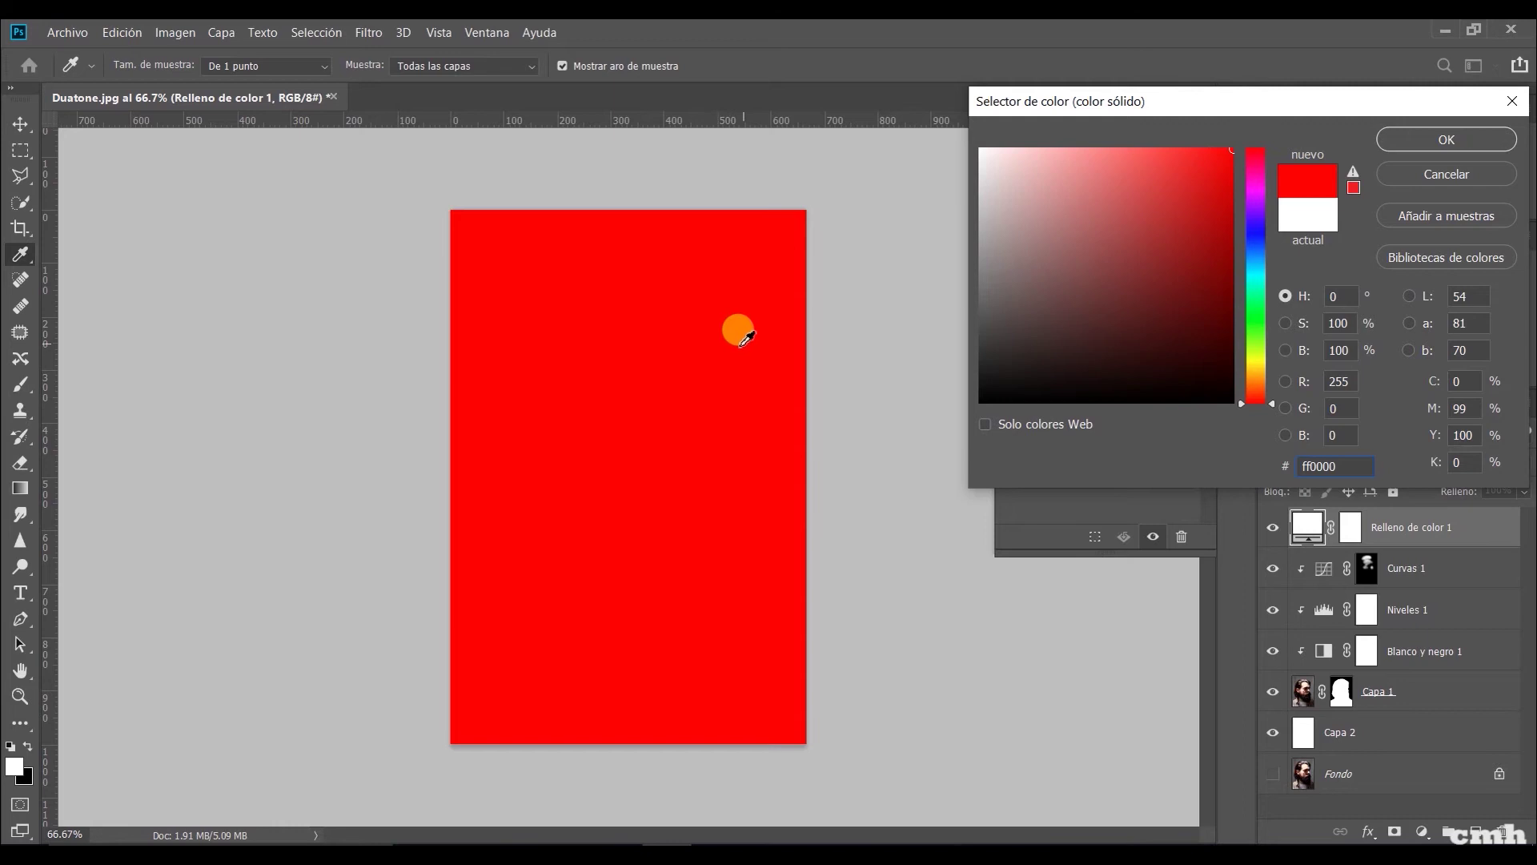
left_click(1446, 141)
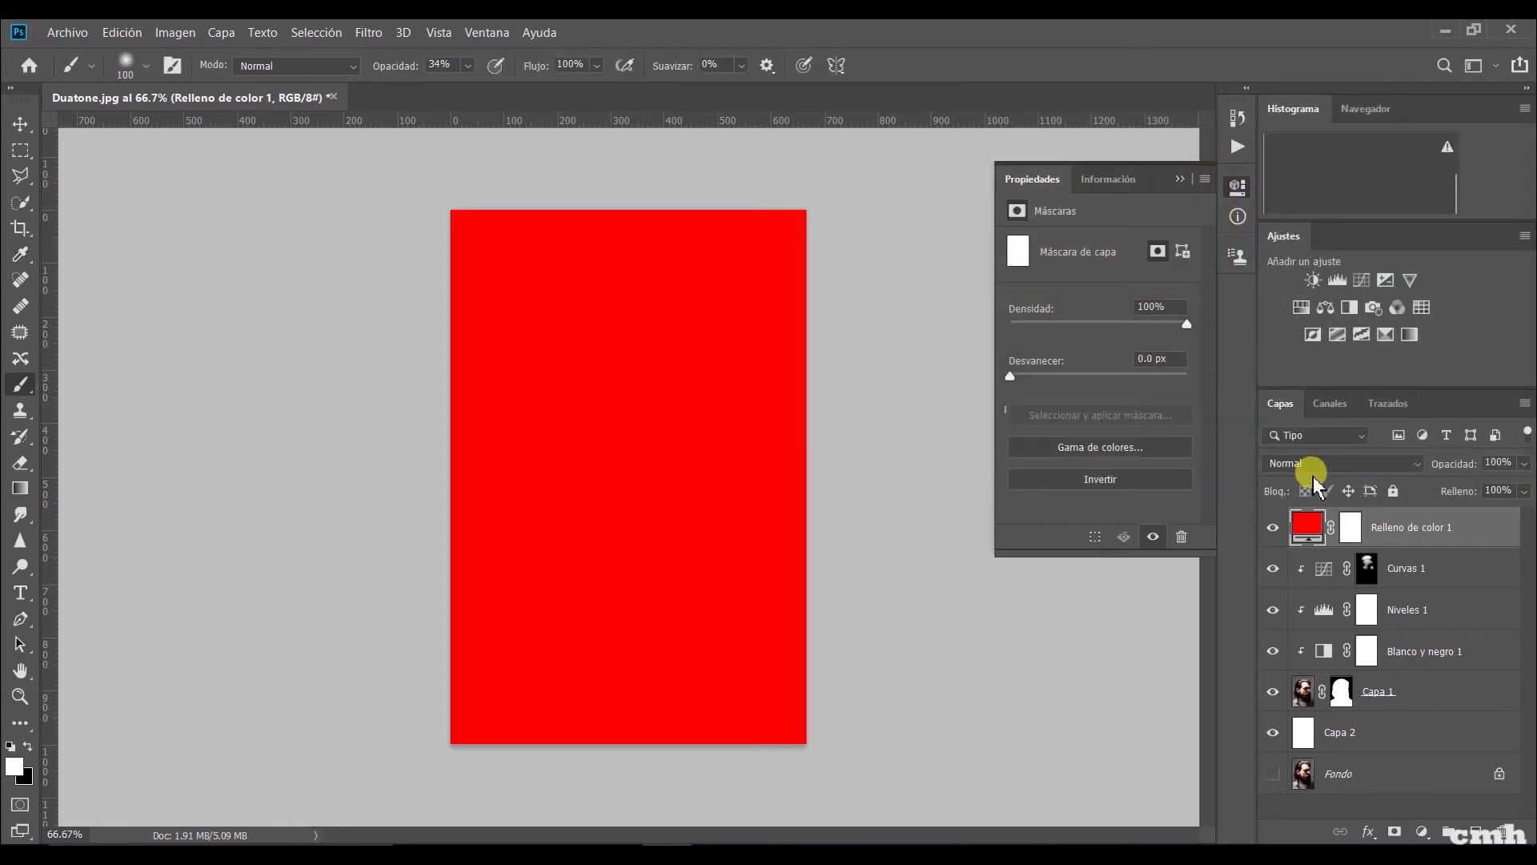
left_click(1298, 462)
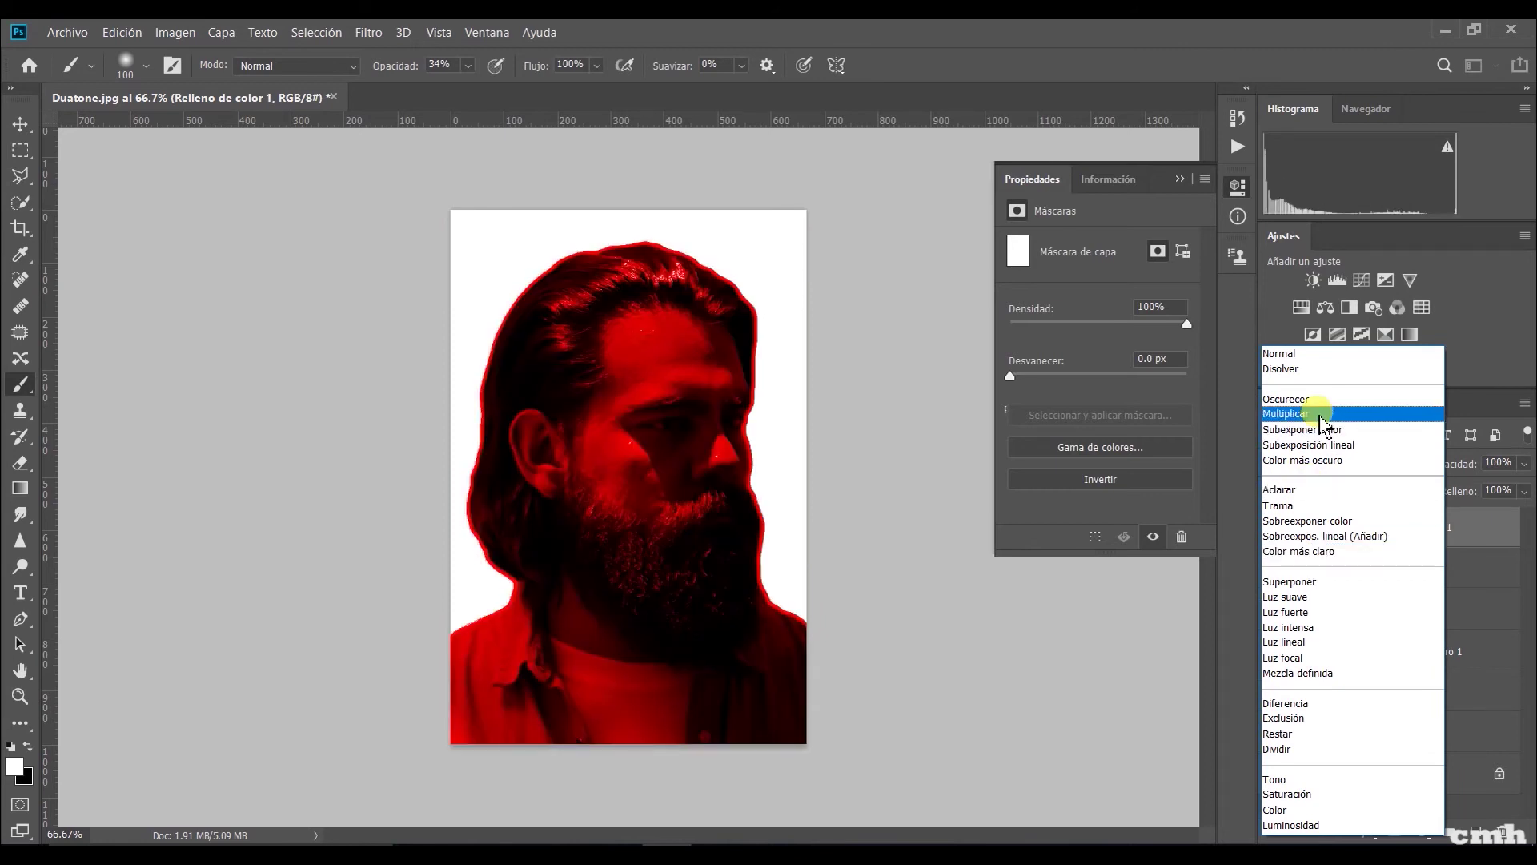
left_click(1313, 405)
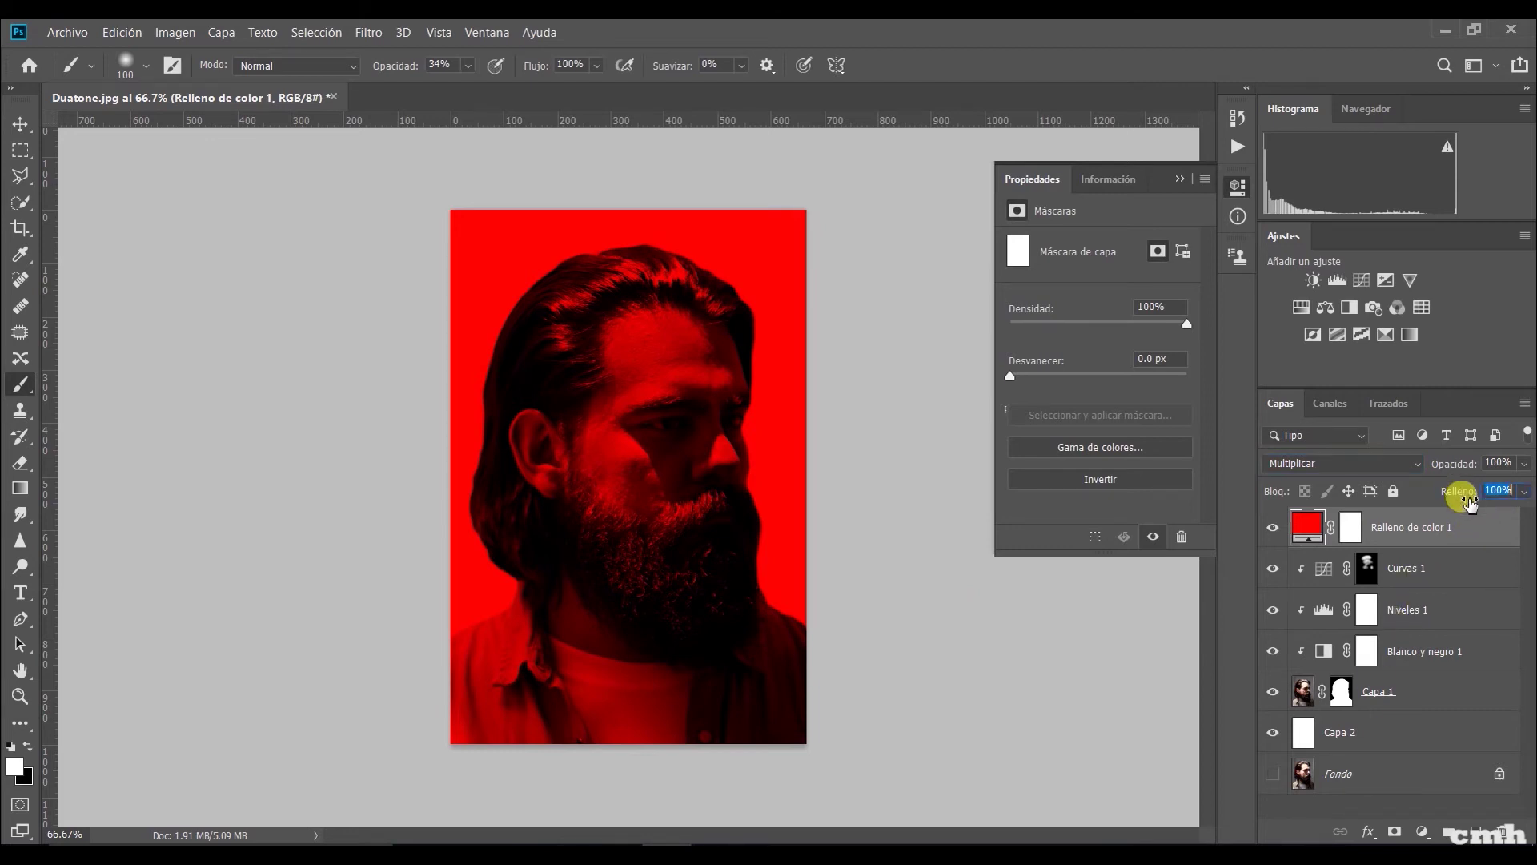
right_click(1453, 543)
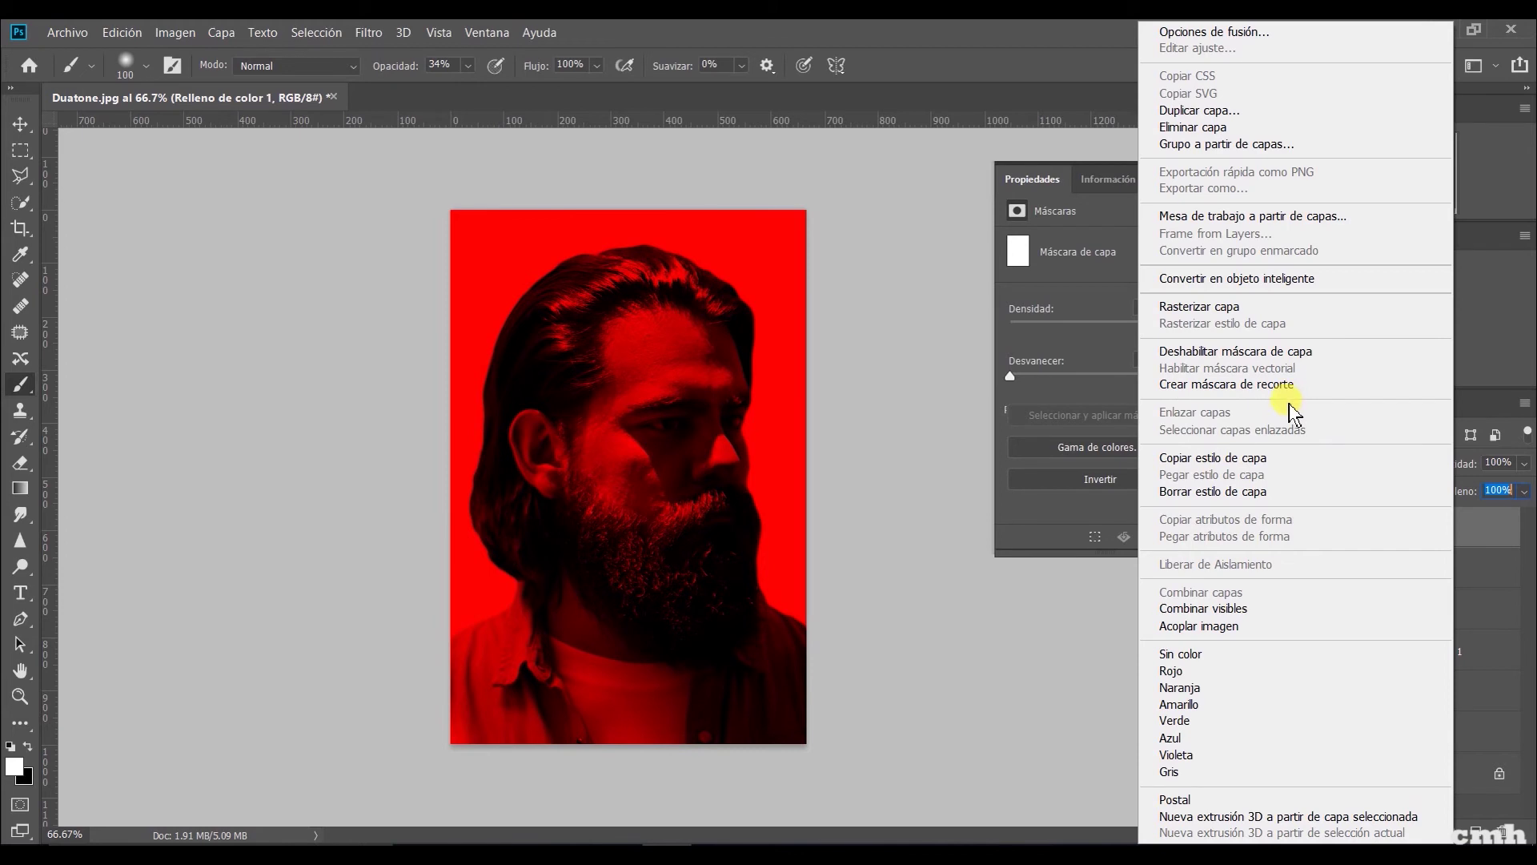
left_click(1273, 386)
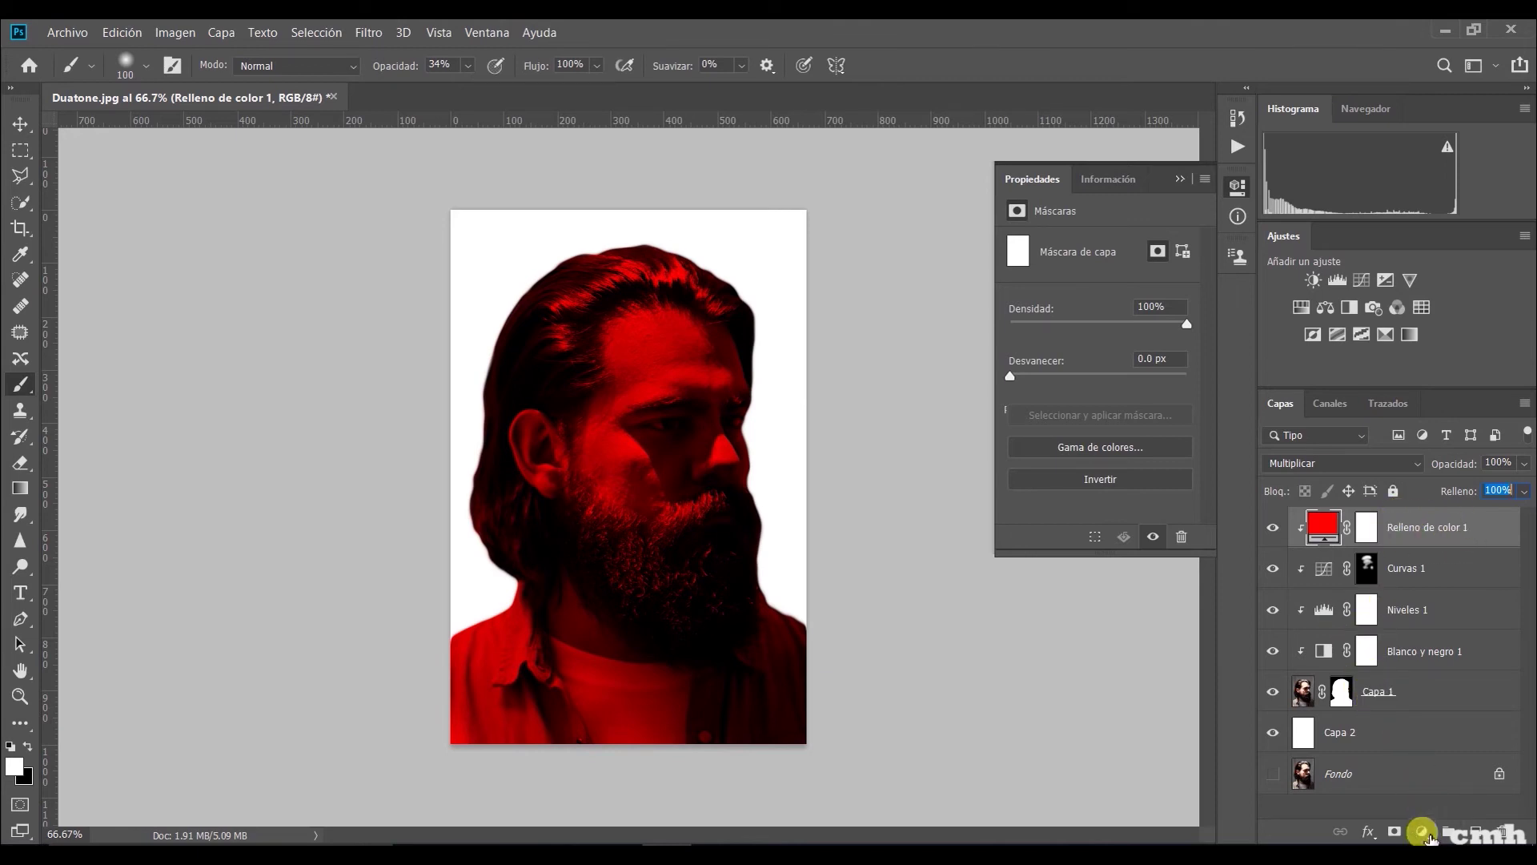
left_click(1421, 832)
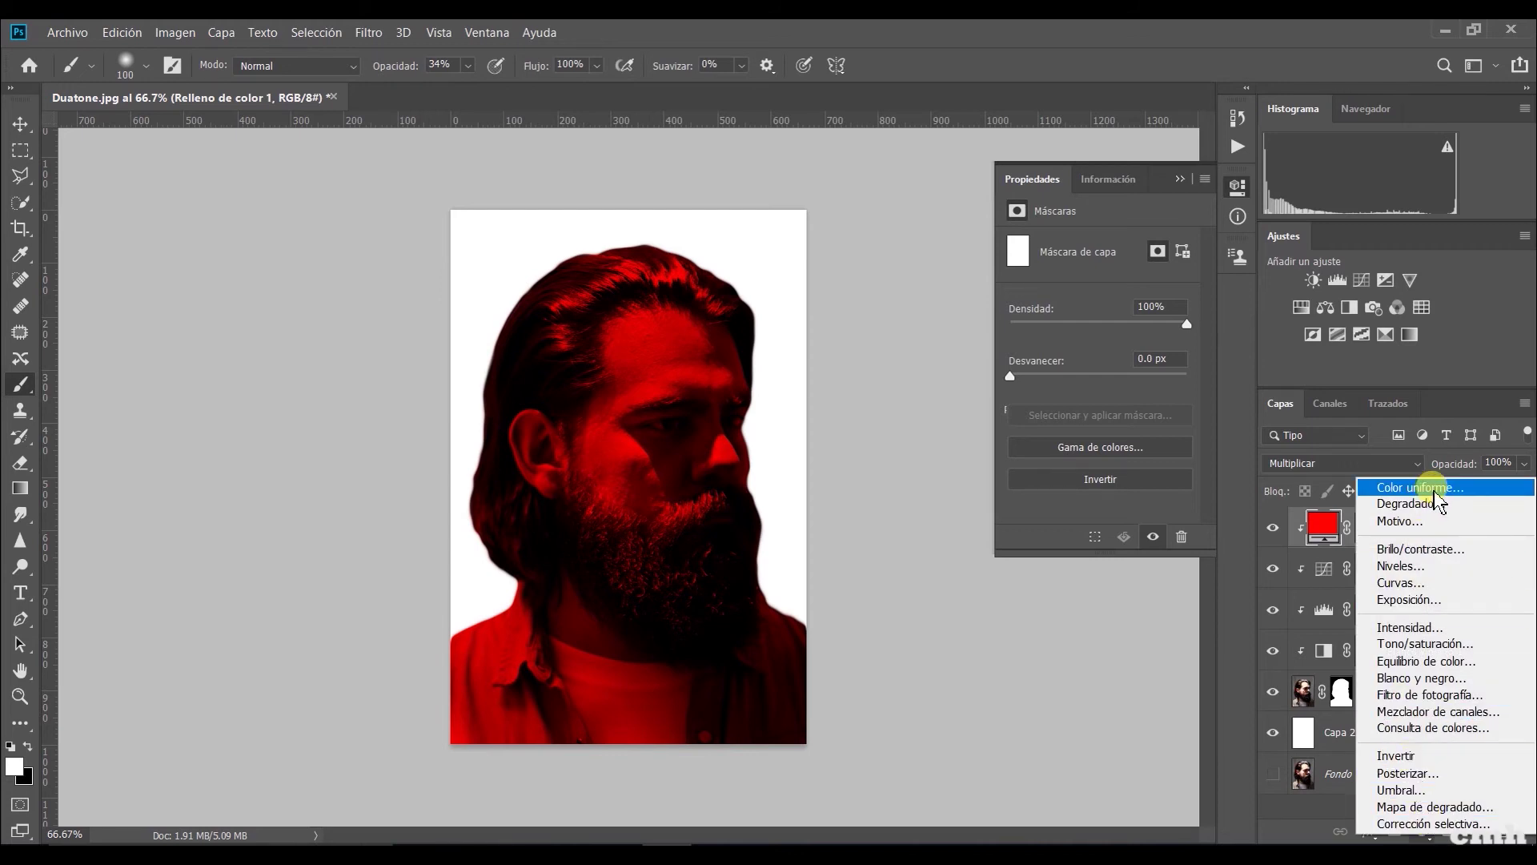
Step: Add a navy 172c58 Color uniforme fill layer in Aclarar mode, clipped to the portrait
left_click(1441, 489)
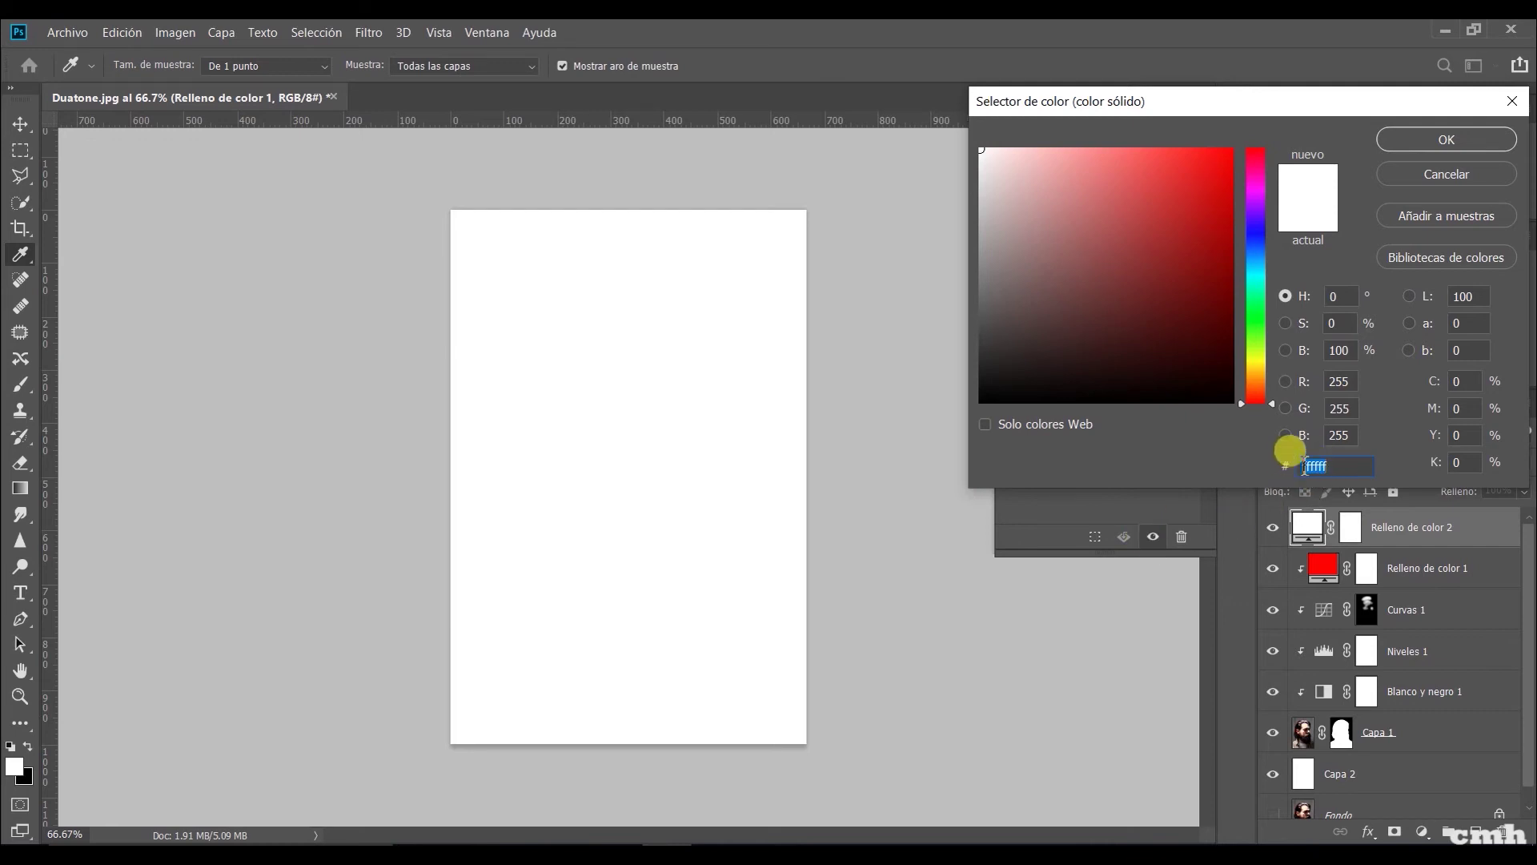
type("172")
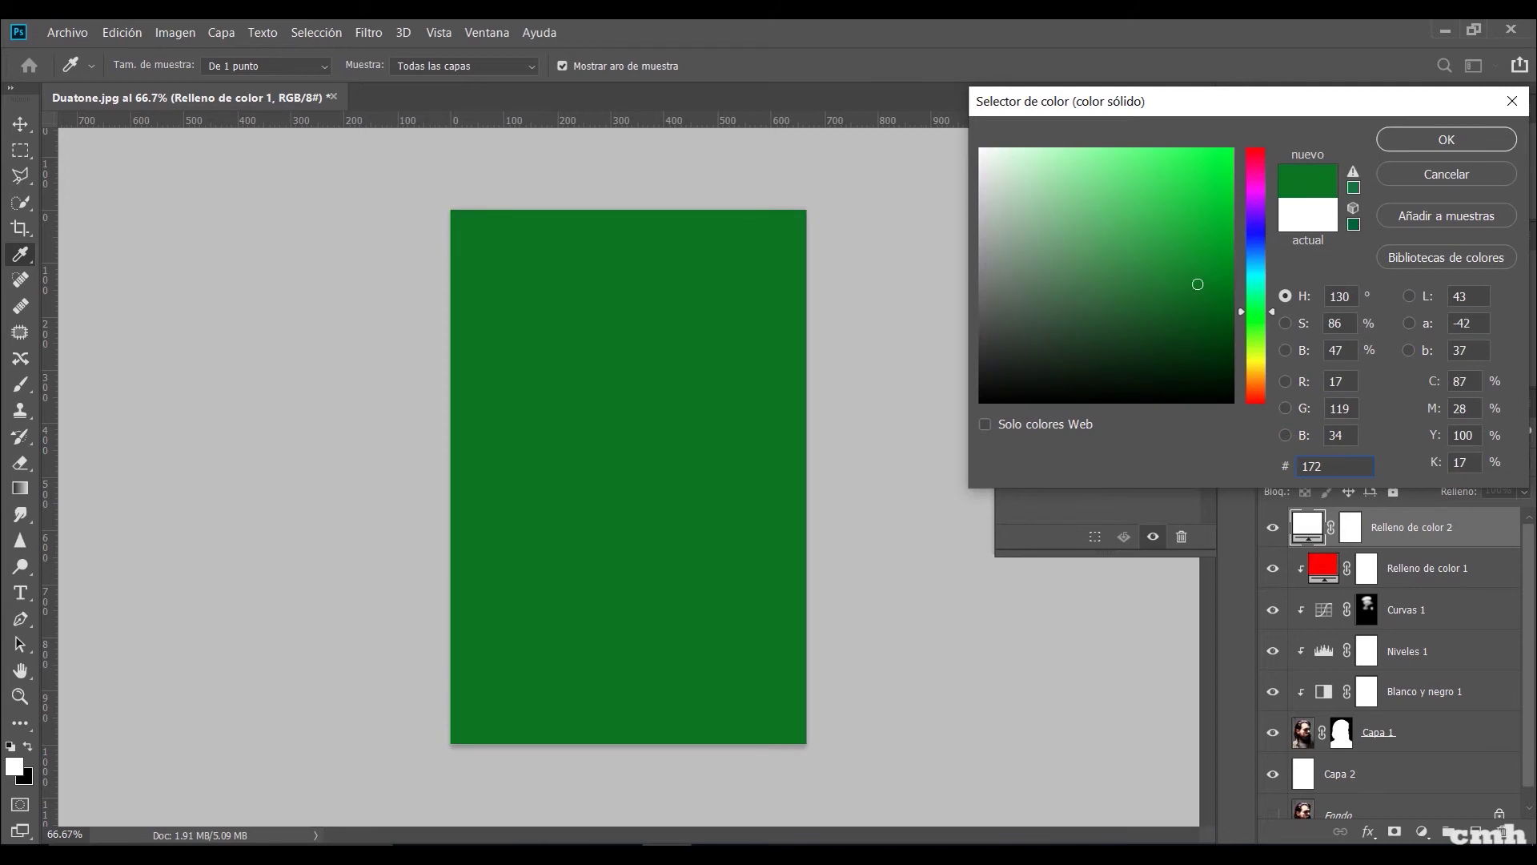
type("c58")
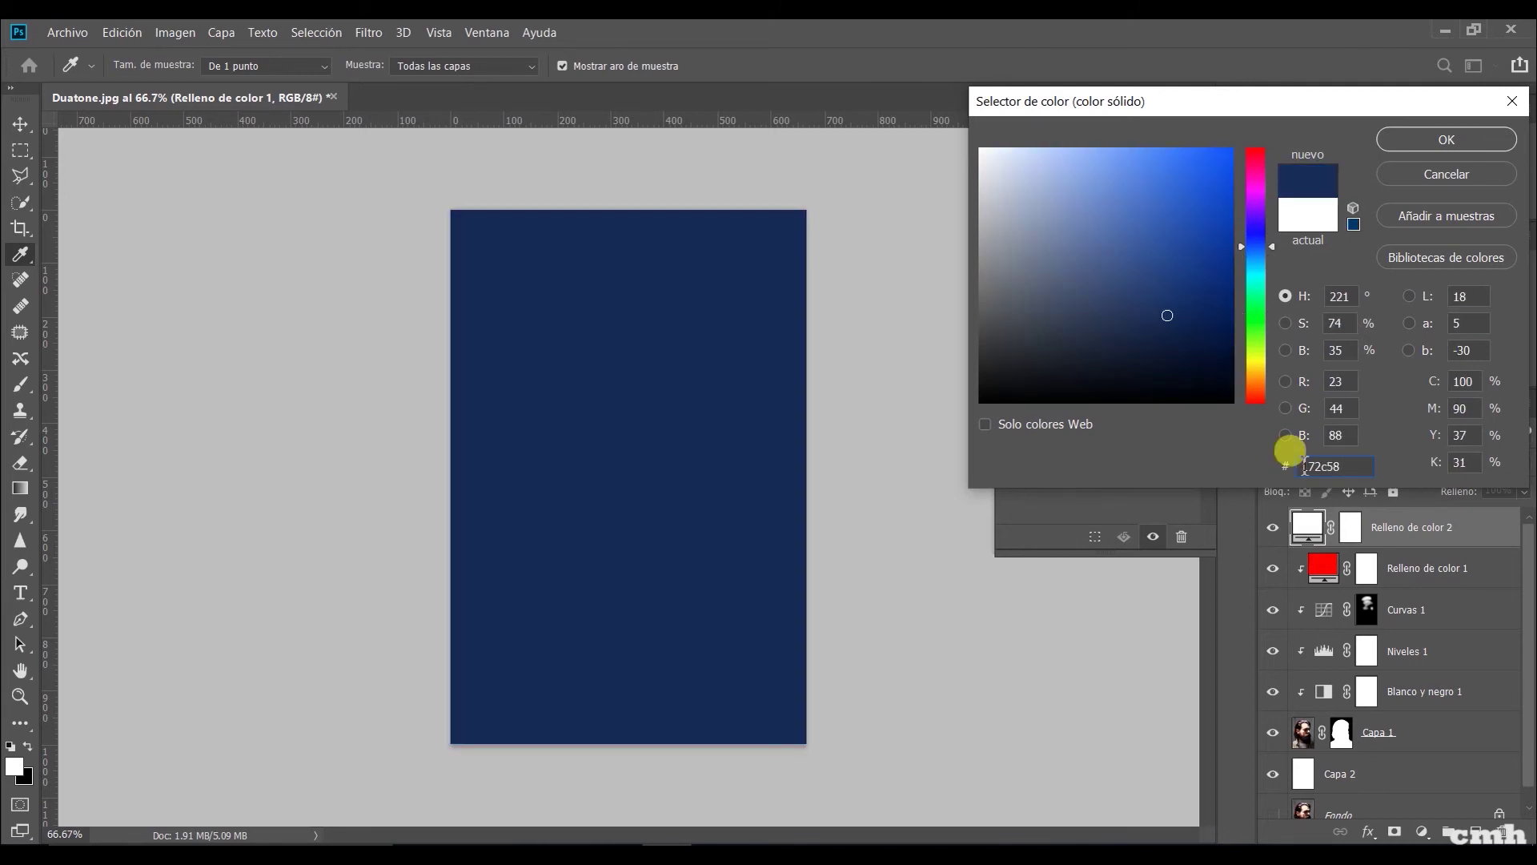
left_click(1476, 137)
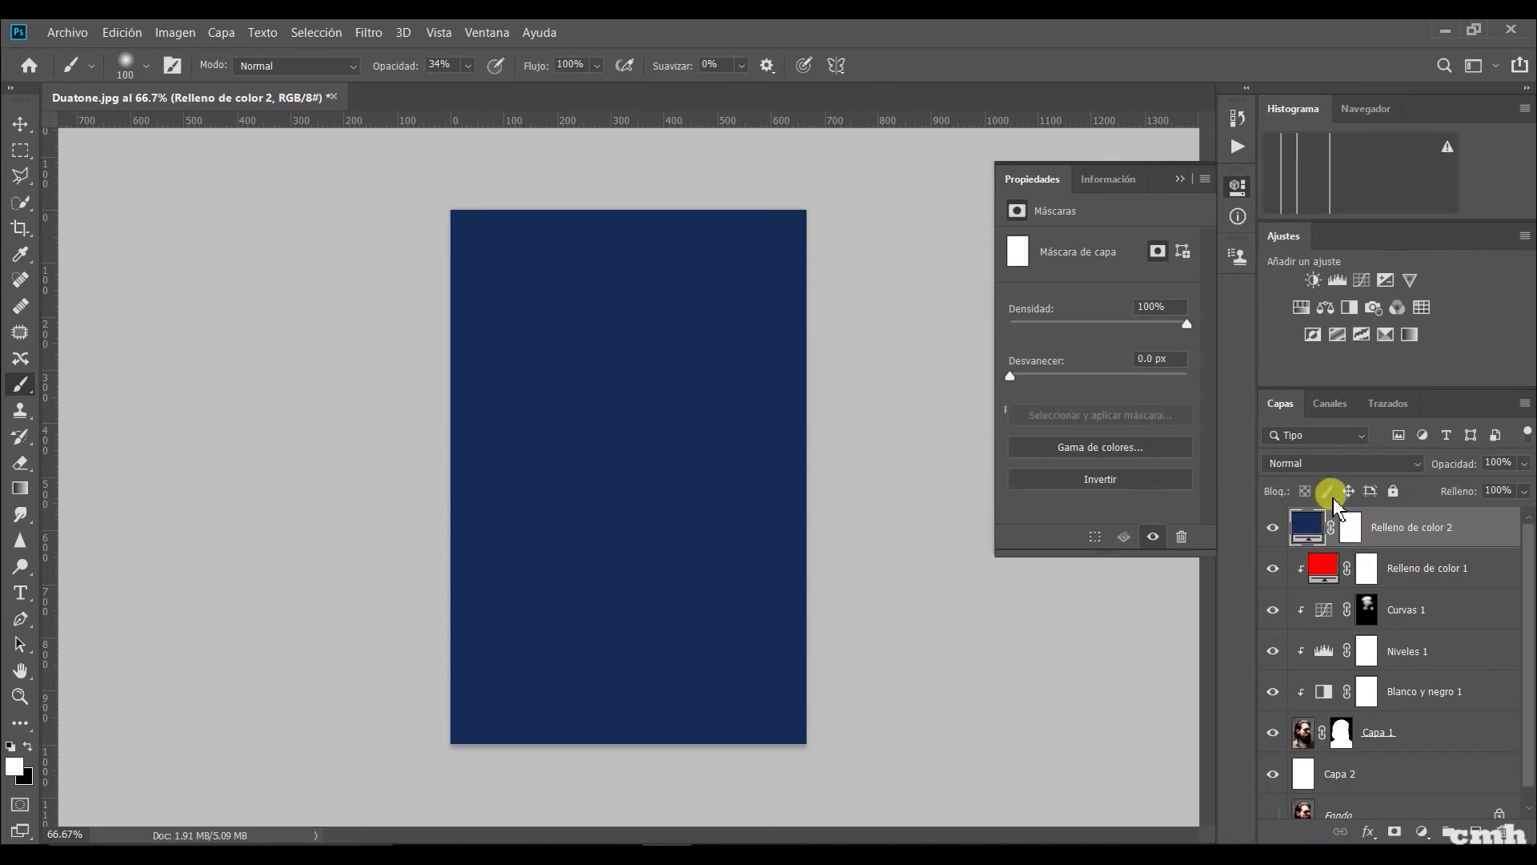
left_click(1326, 464)
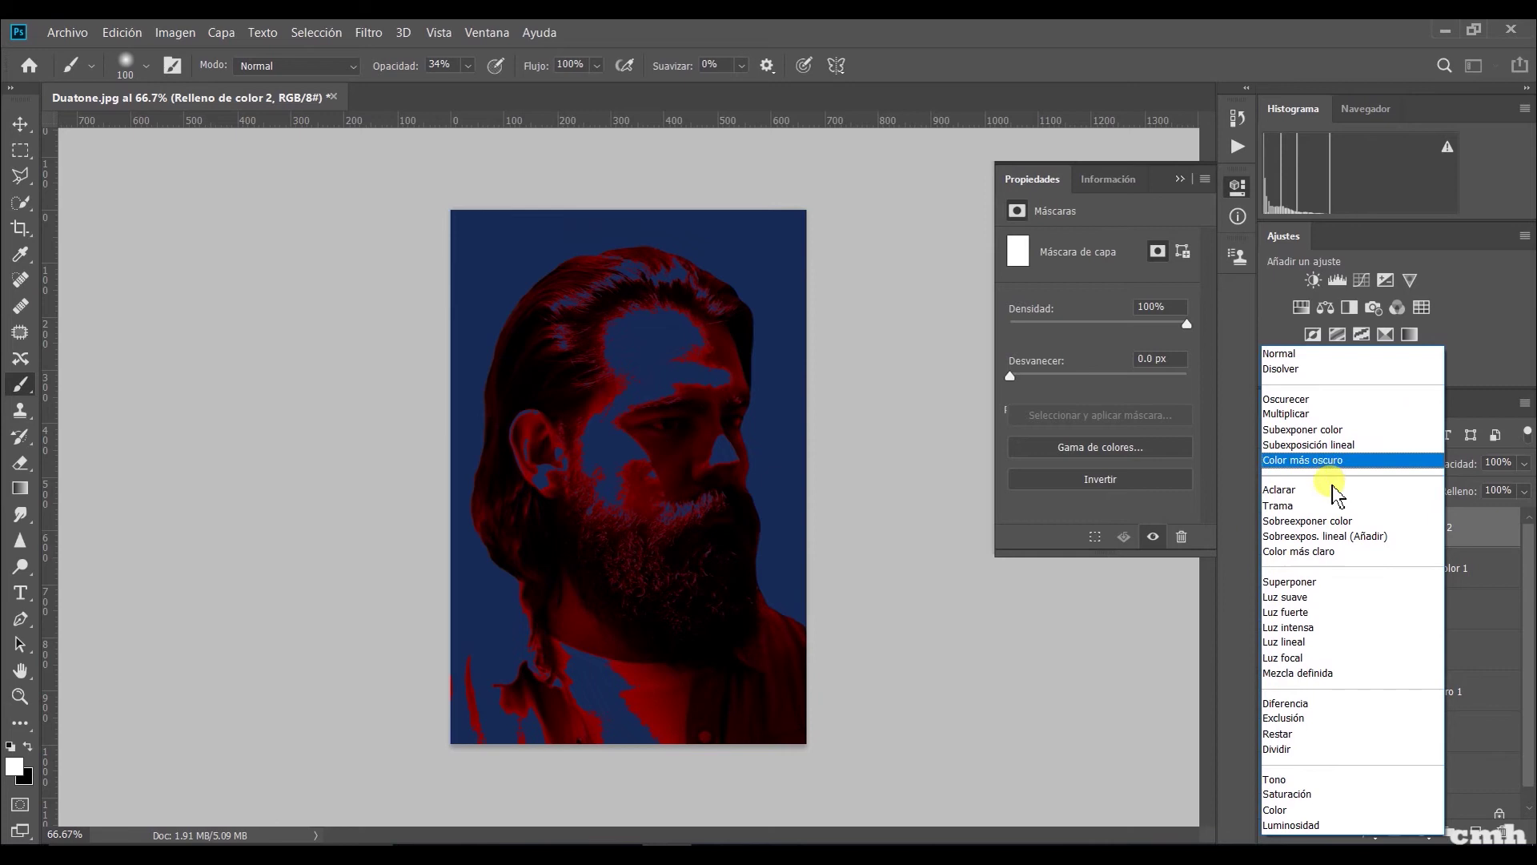
left_click(1325, 488)
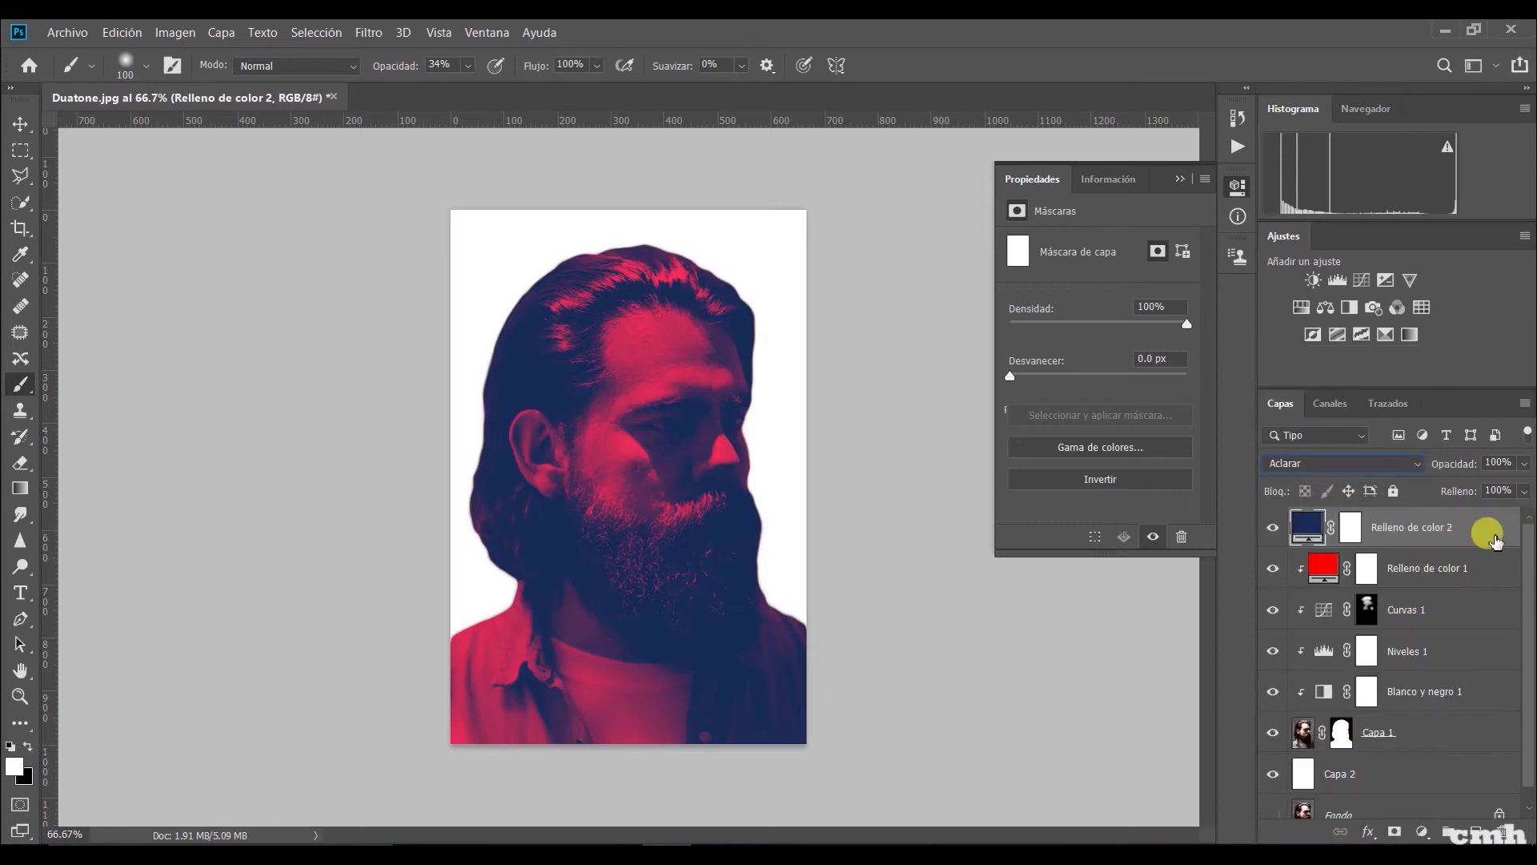
right_click(1473, 538)
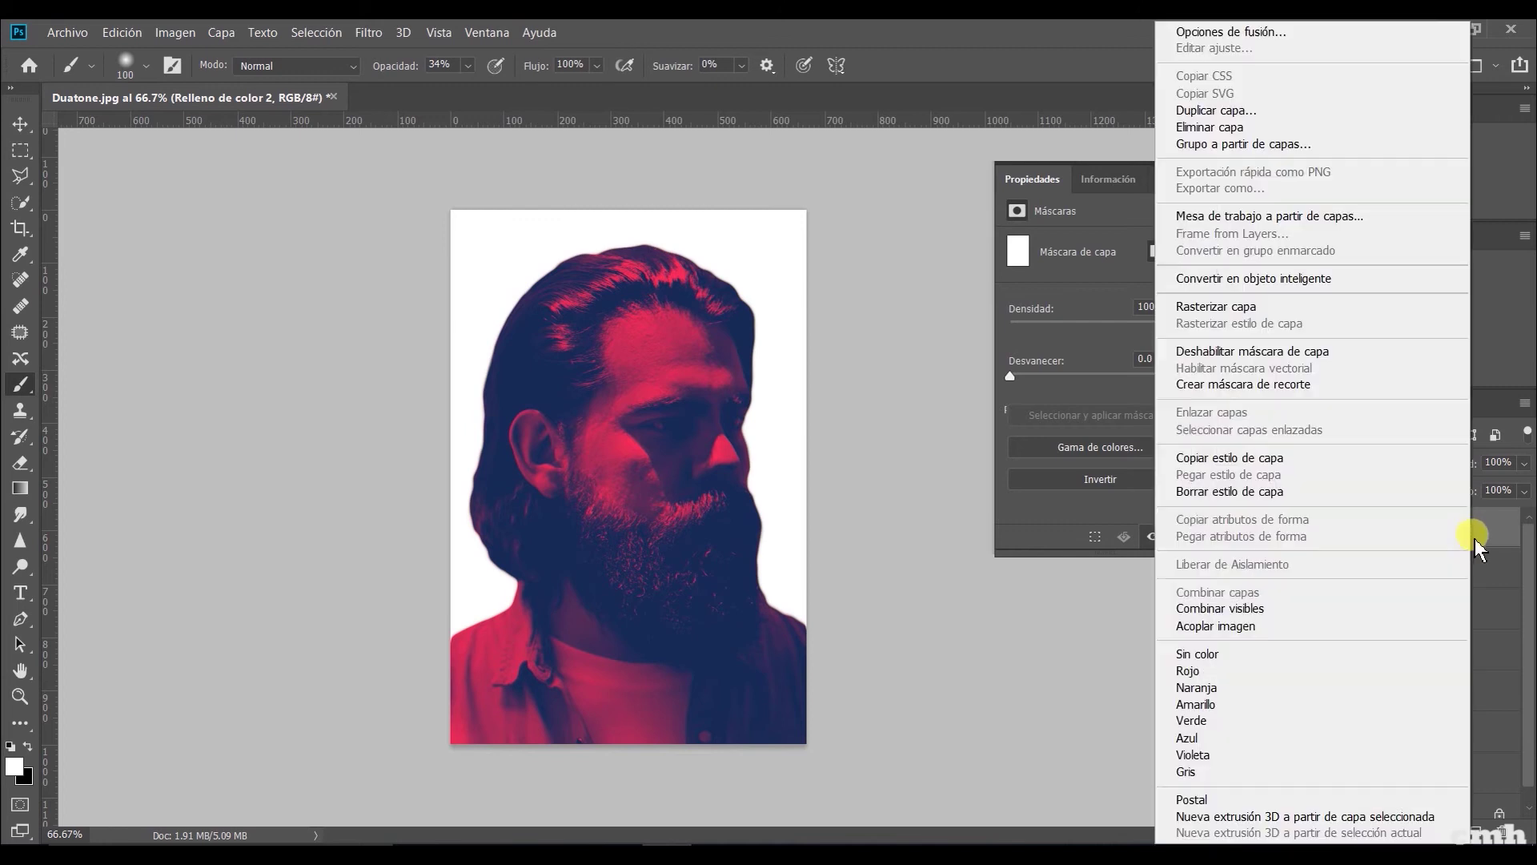
left_click(1317, 385)
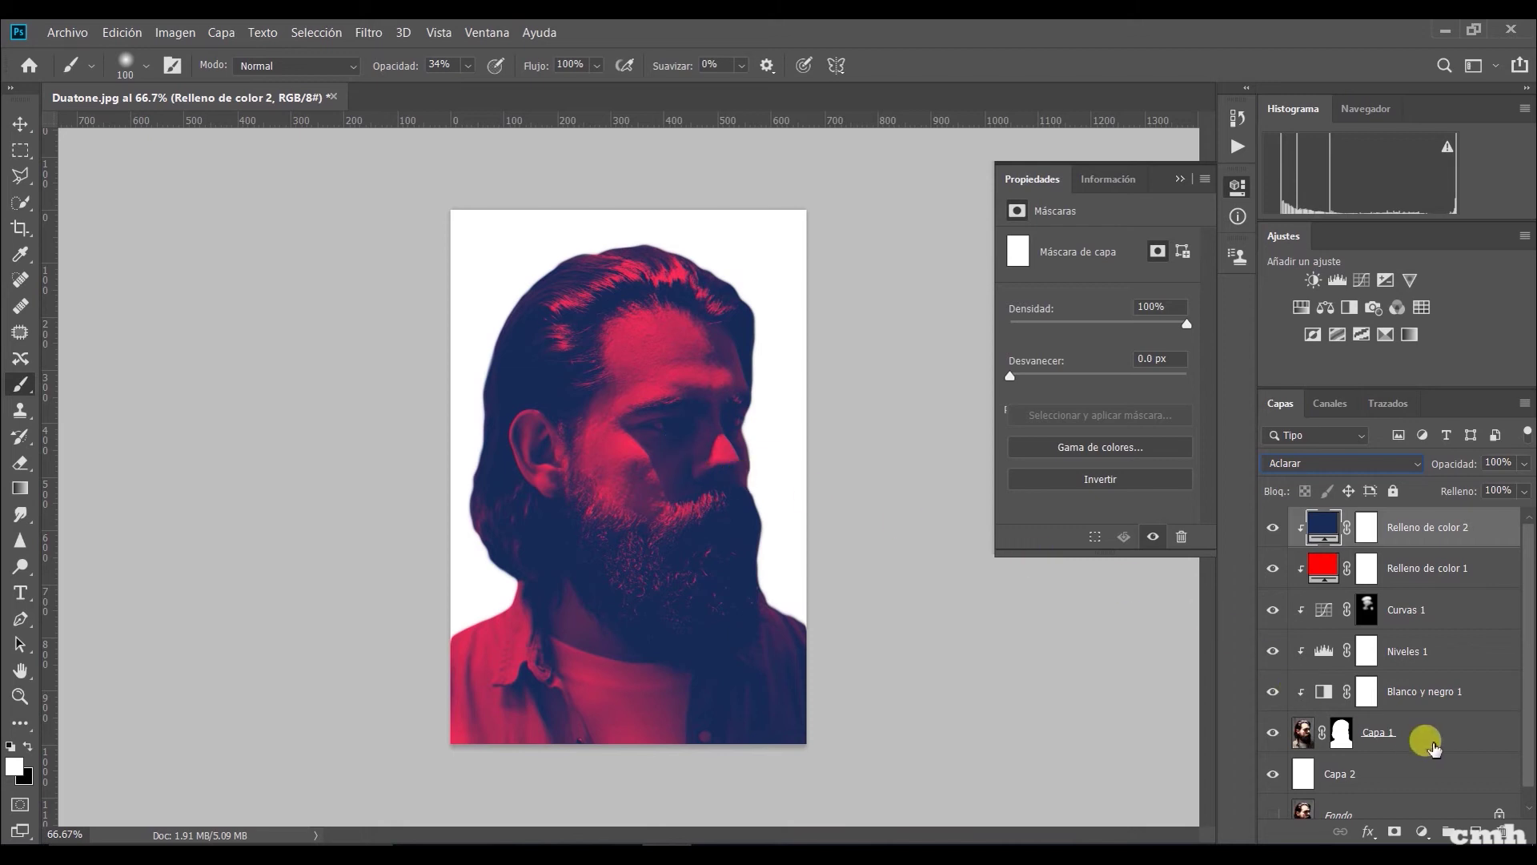
left_click(1429, 741)
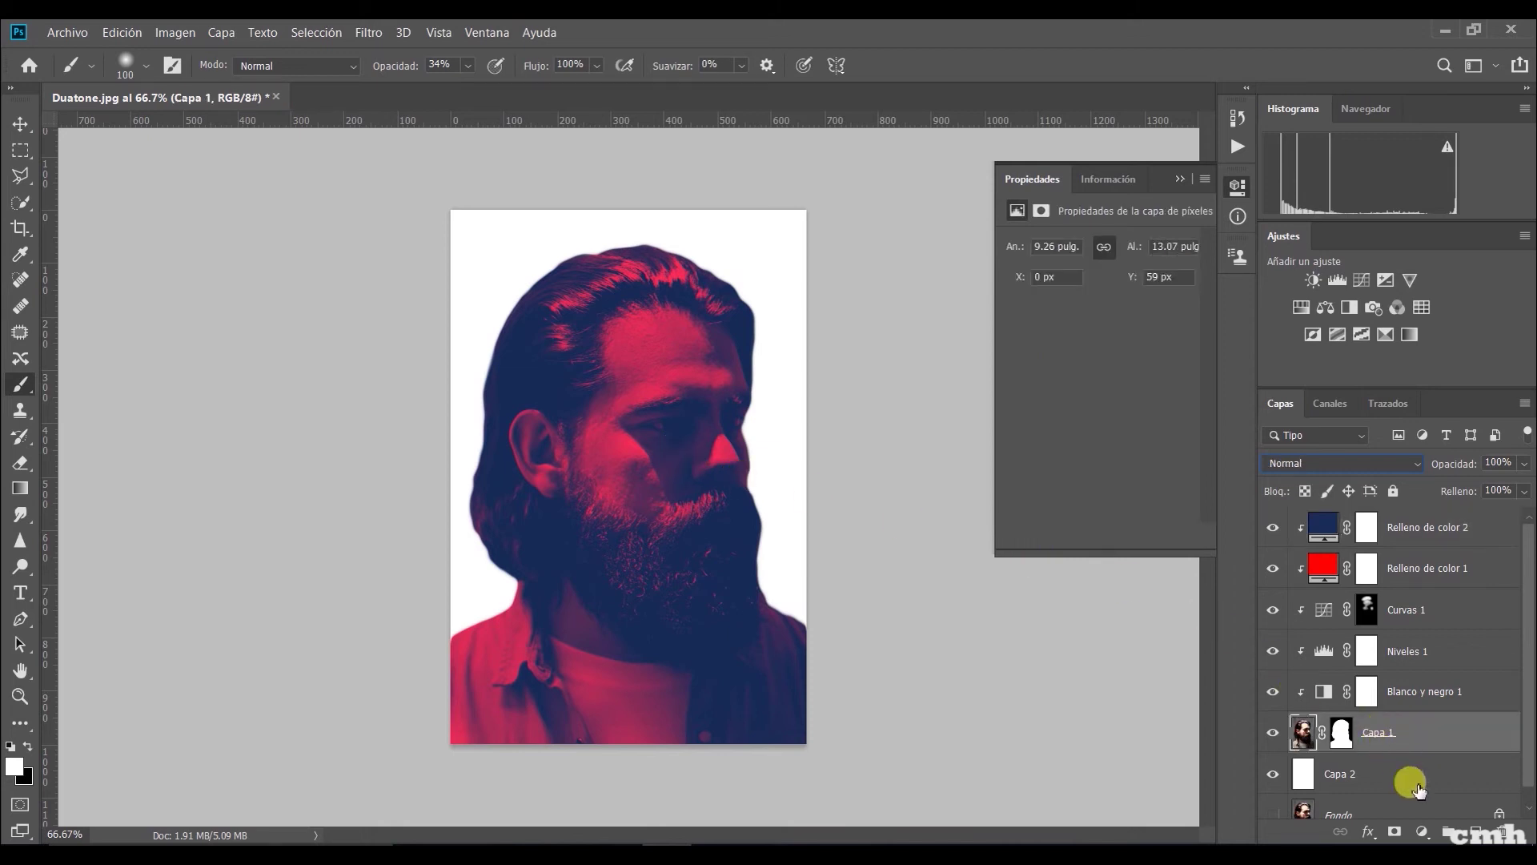
Step: Add a Curvas adjustment above Capa 1 with a raised RGB curve point, and select its mask
left_click(1422, 831)
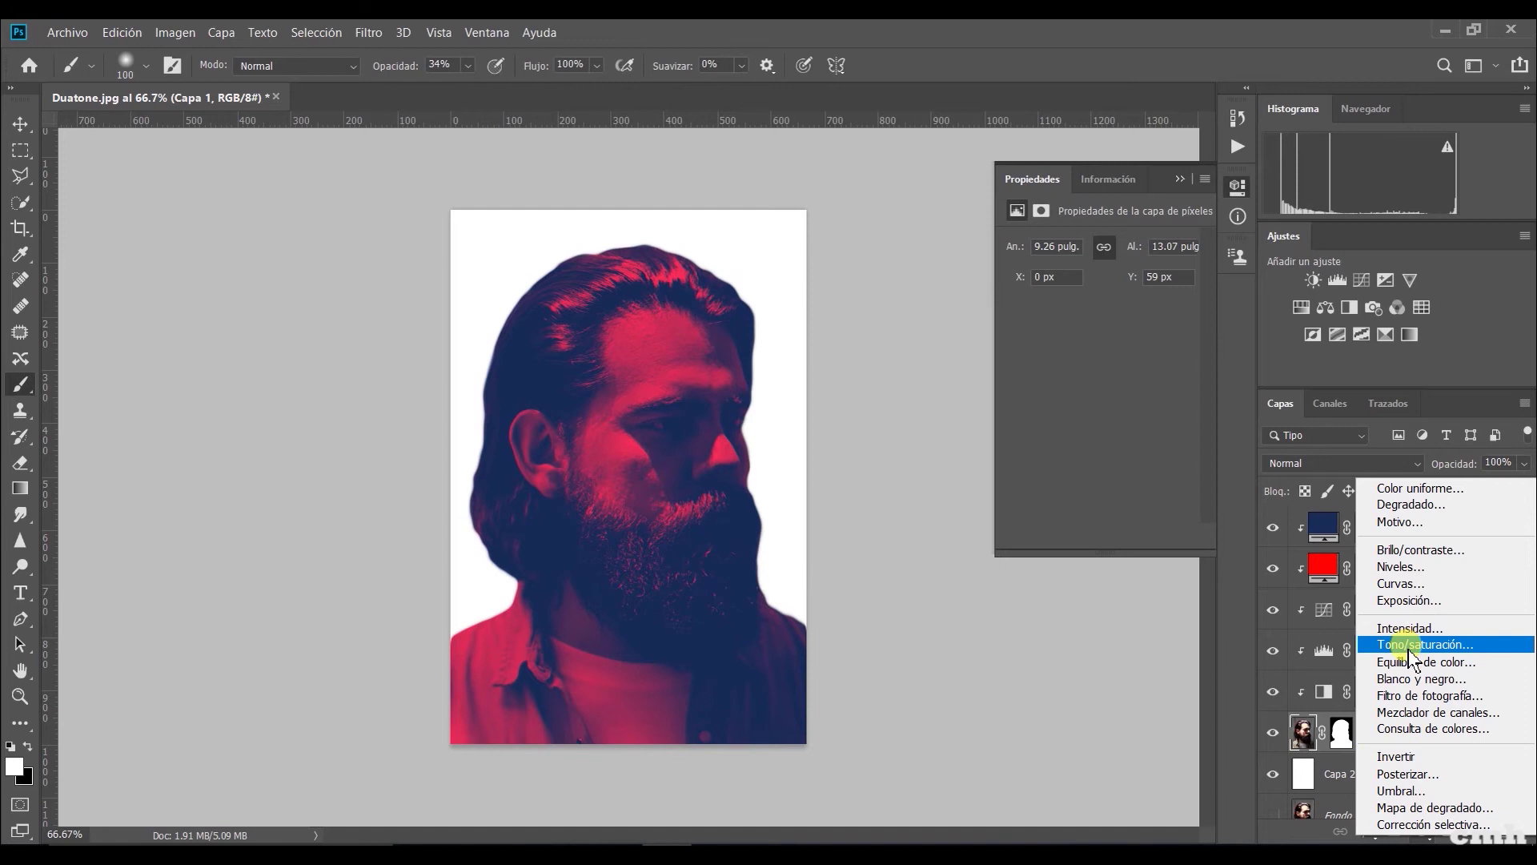
left_click(1424, 590)
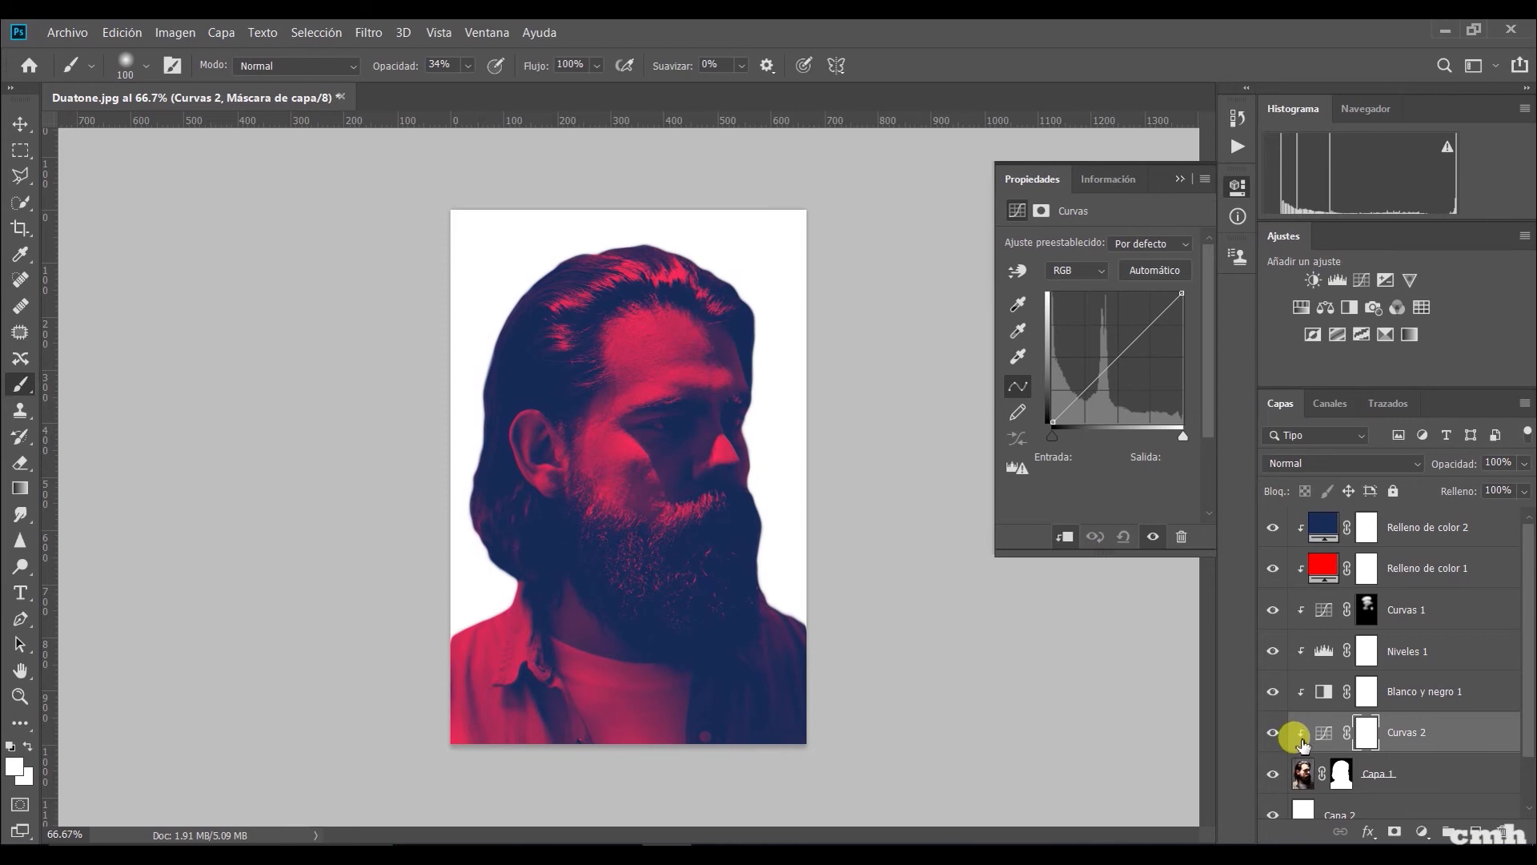
left_click_drag(1105, 376, 1098, 348)
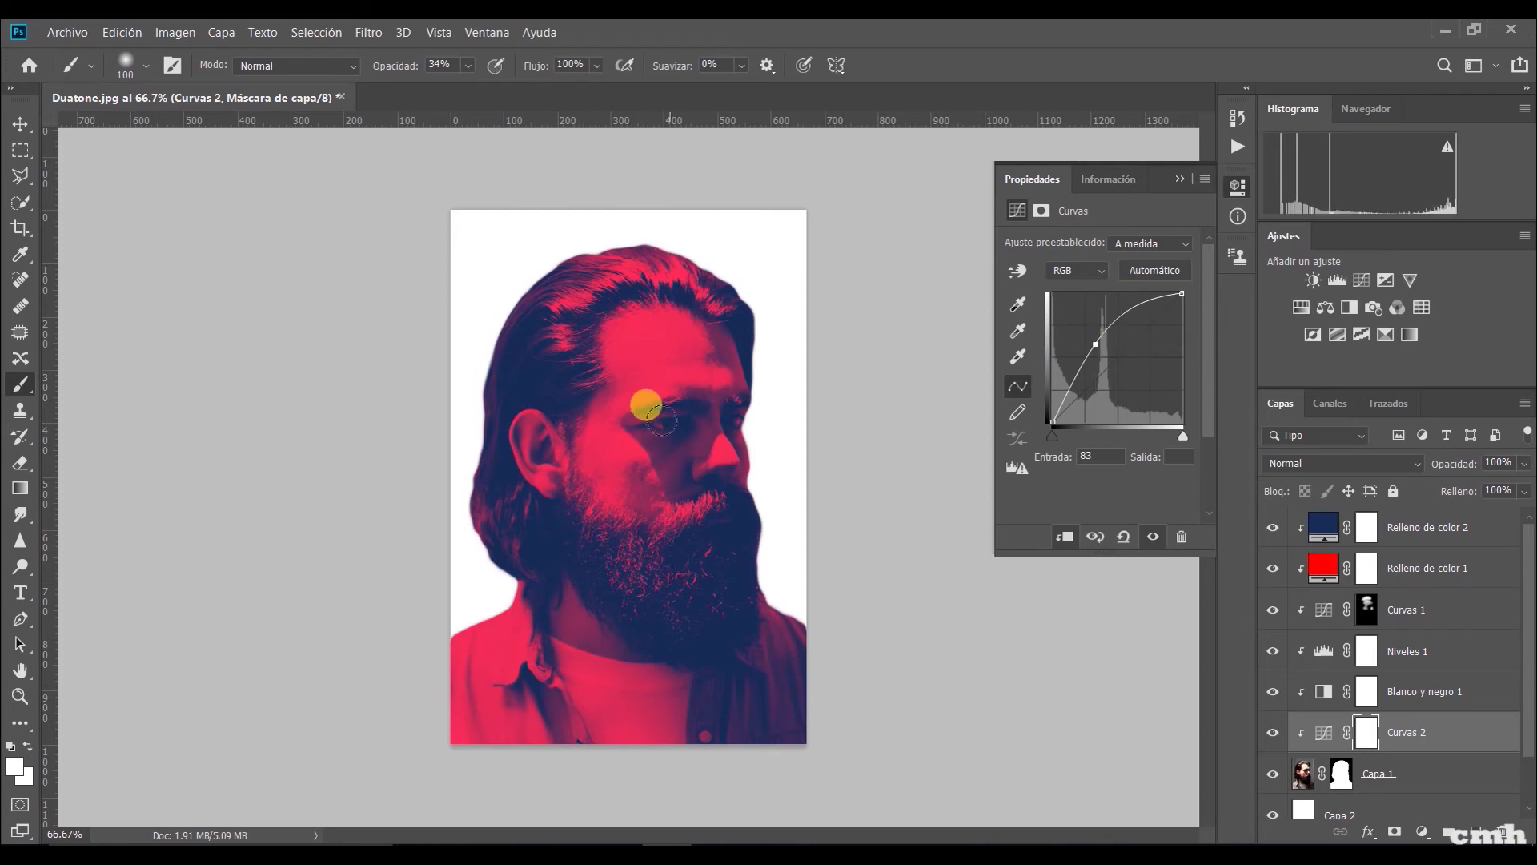
left_click(1370, 744)
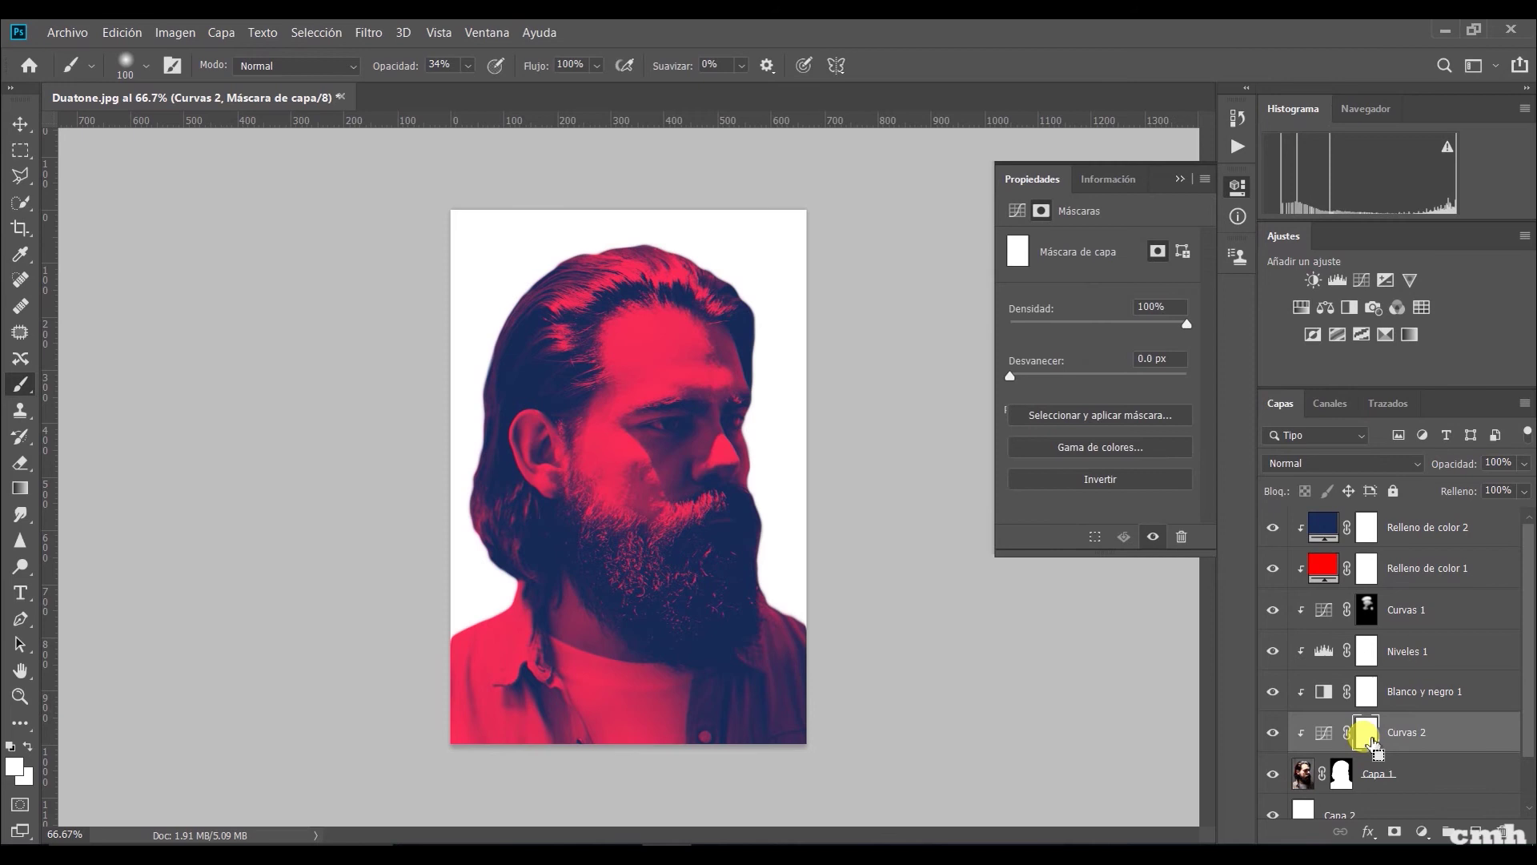
Step: Invert the Curvas 2 mask to black and paint white back over the cheek and eye
key("ctrl+i")
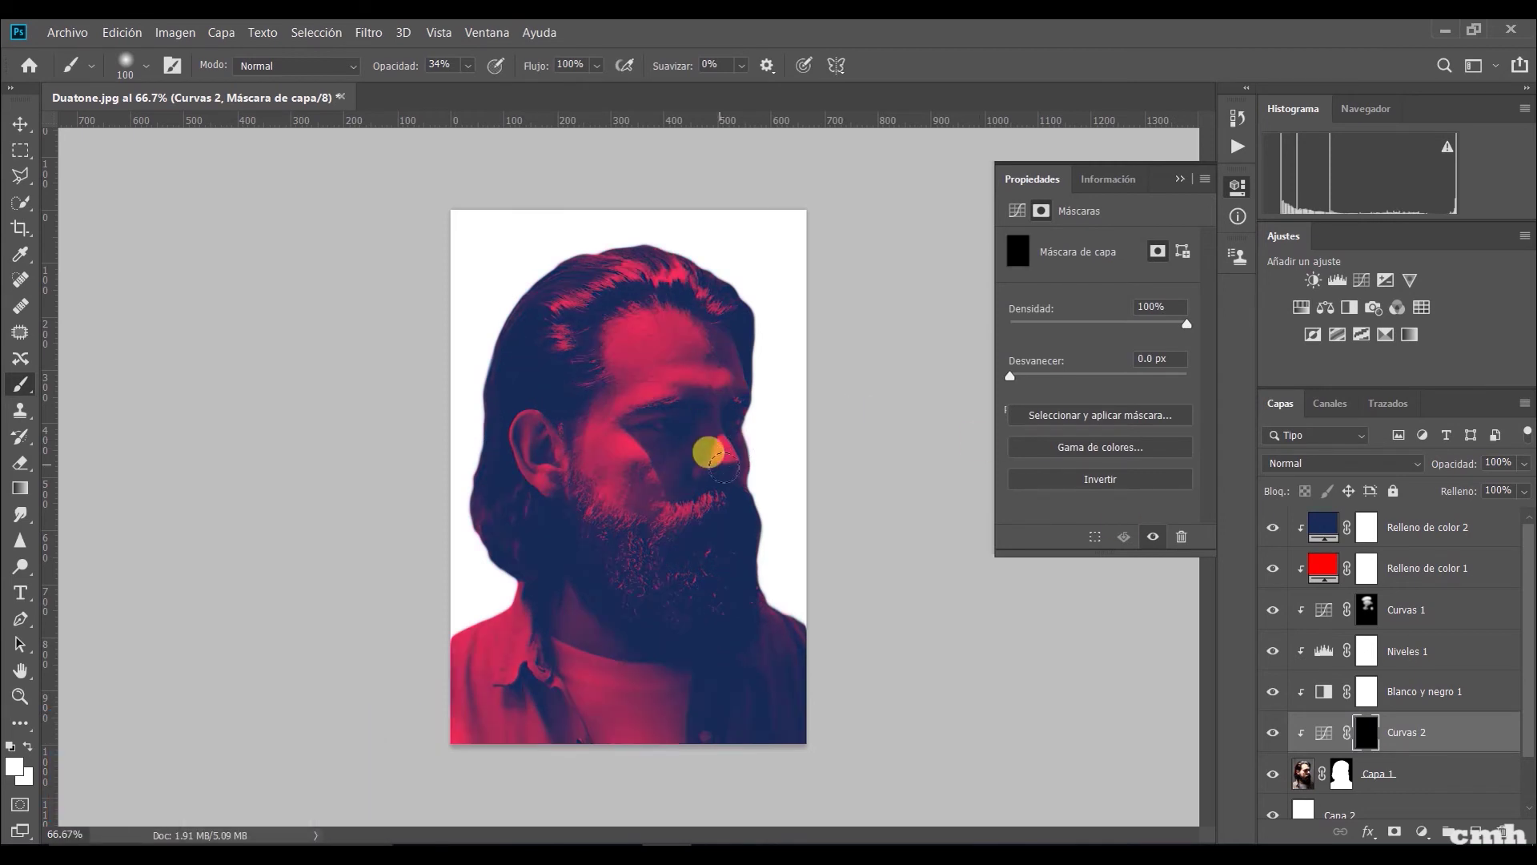
key("b")
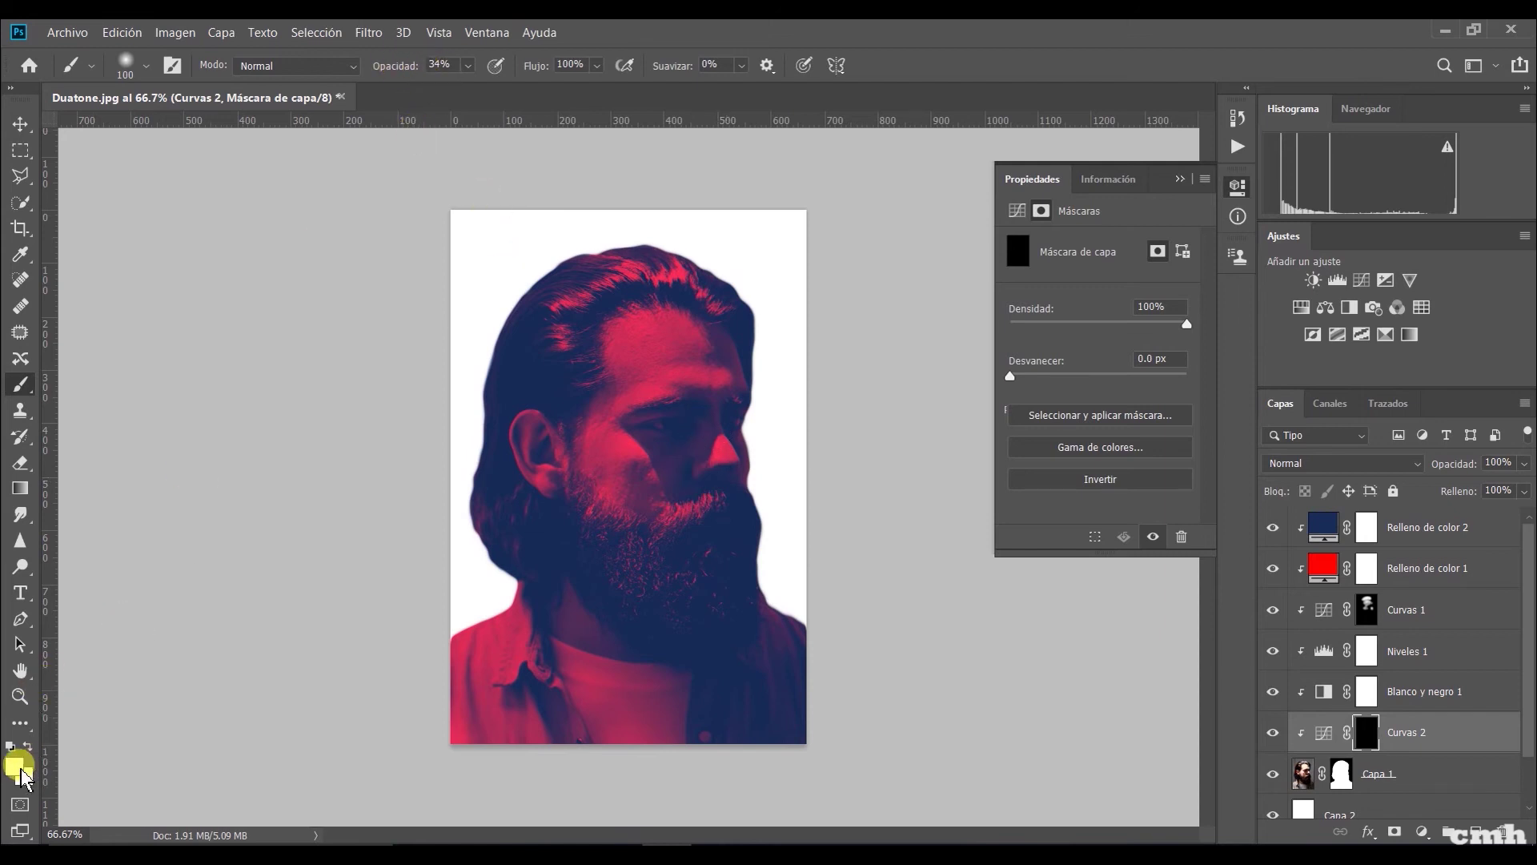
left_click(29, 746)
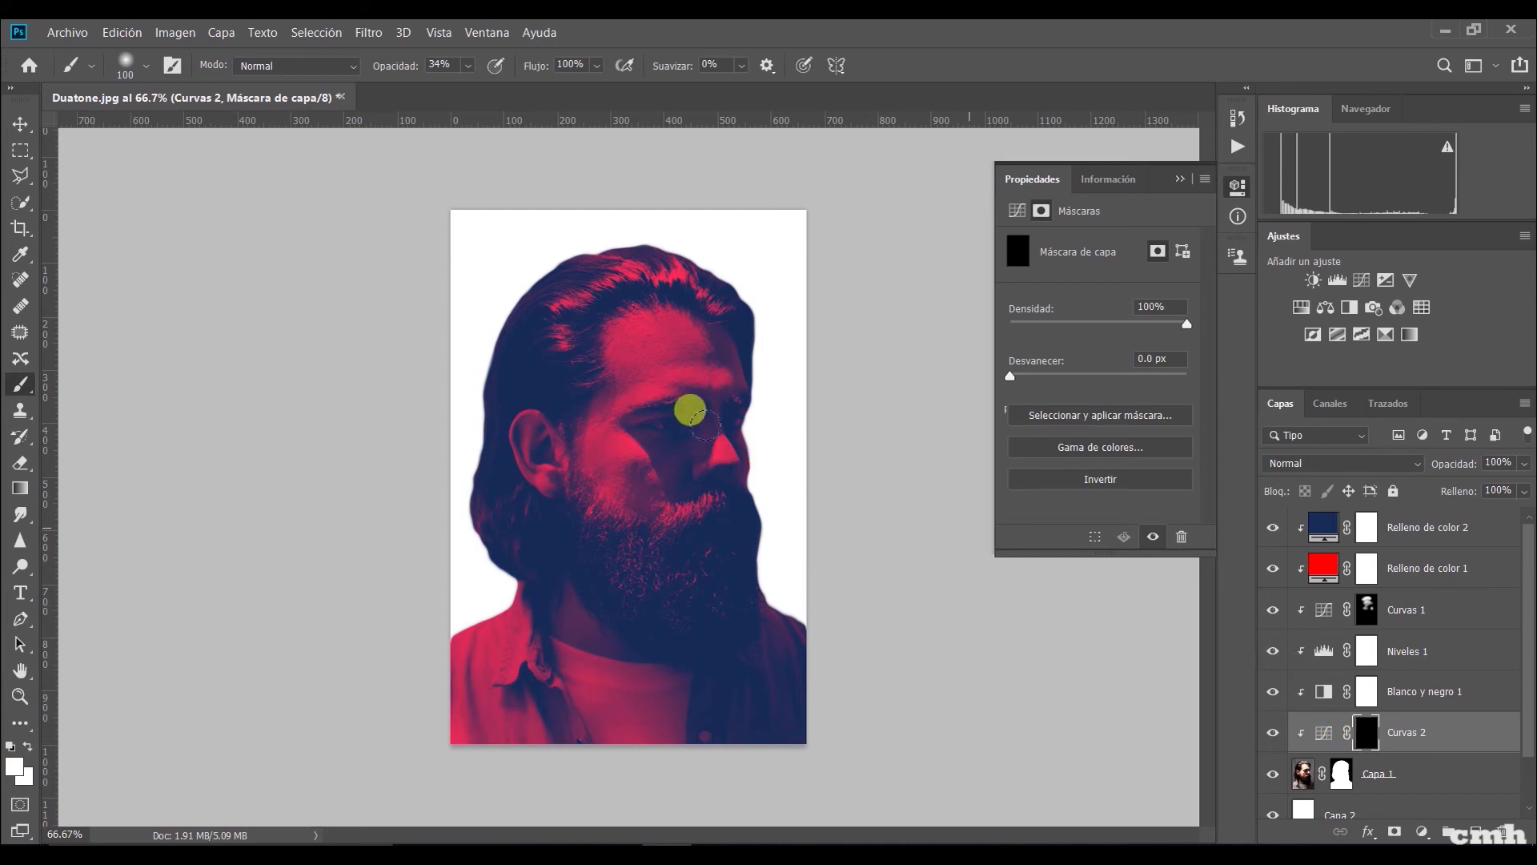
mouse_move(651, 423)
left_mouse_down()
mouse_move(691, 426)
mouse_move(668, 460)
mouse_move(675, 513)
mouse_move(684, 418)
mouse_move(666, 418)
mouse_move(732, 424)
mouse_move(750, 570)
mouse_move(744, 625)
mouse_move(716, 574)
mouse_move(708, 599)
mouse_move(678, 607)
mouse_move(576, 532)
mouse_move(667, 616)
mouse_move(723, 590)
mouse_move(576, 565)
mouse_move(655, 623)
mouse_move(676, 617)
mouse_move(606, 662)
mouse_move(593, 646)
mouse_move(677, 658)
mouse_move(609, 664)
mouse_move(699, 624)
mouse_move(722, 590)
mouse_move(725, 609)
mouse_move(747, 524)
mouse_move(685, 739)
mouse_move(663, 748)
left_mouse_up()
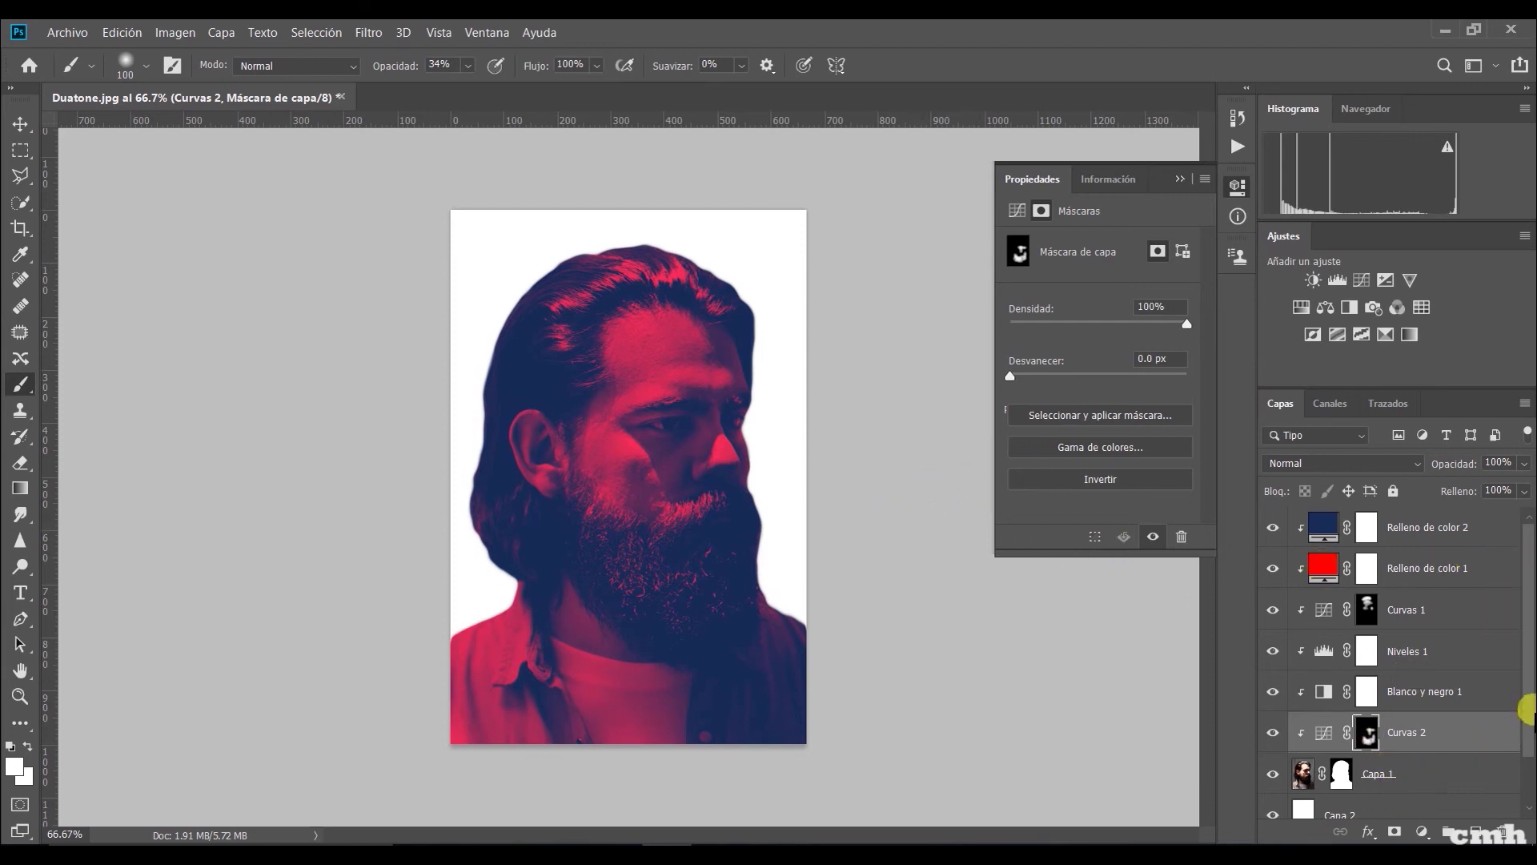
left_click_drag(1529, 715, 1527, 756)
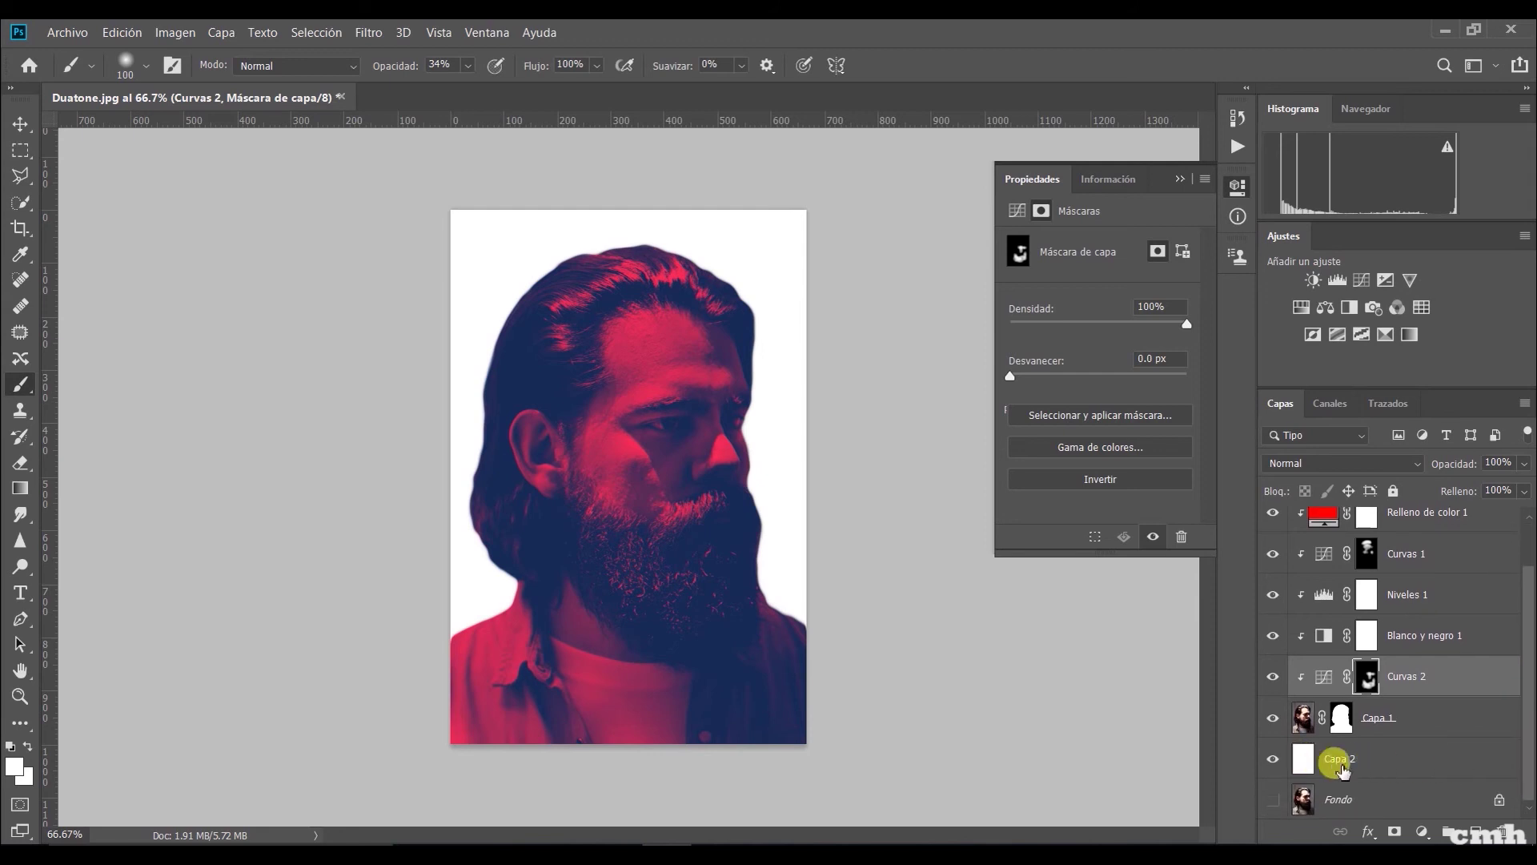
Step: Give Capa 2 a cyan 33cccc Color Overlay layer style, turning the white background cyan
left_click(1397, 765)
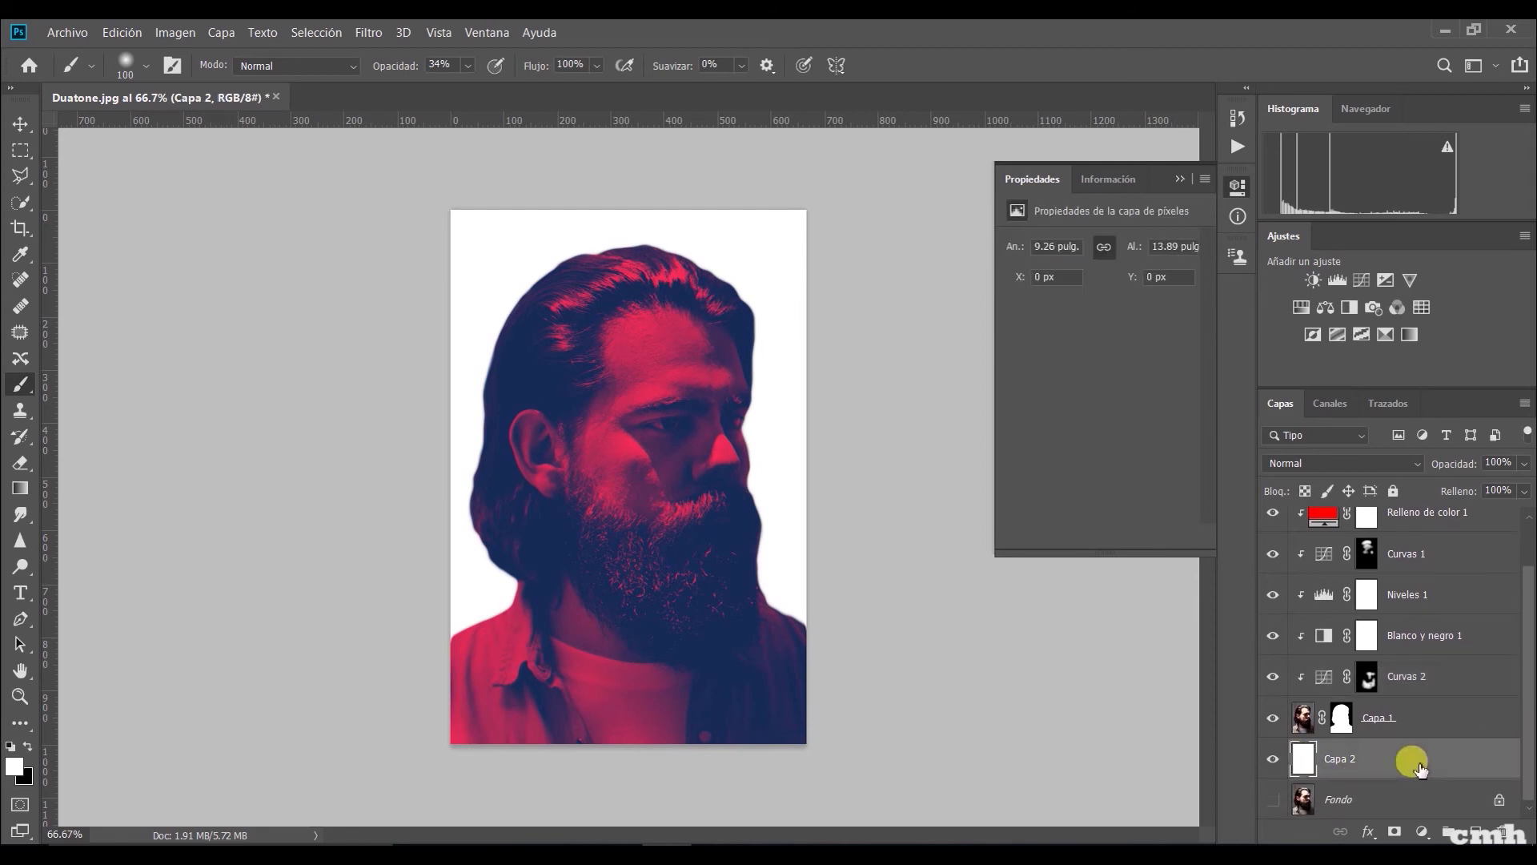
double_click(1419, 767)
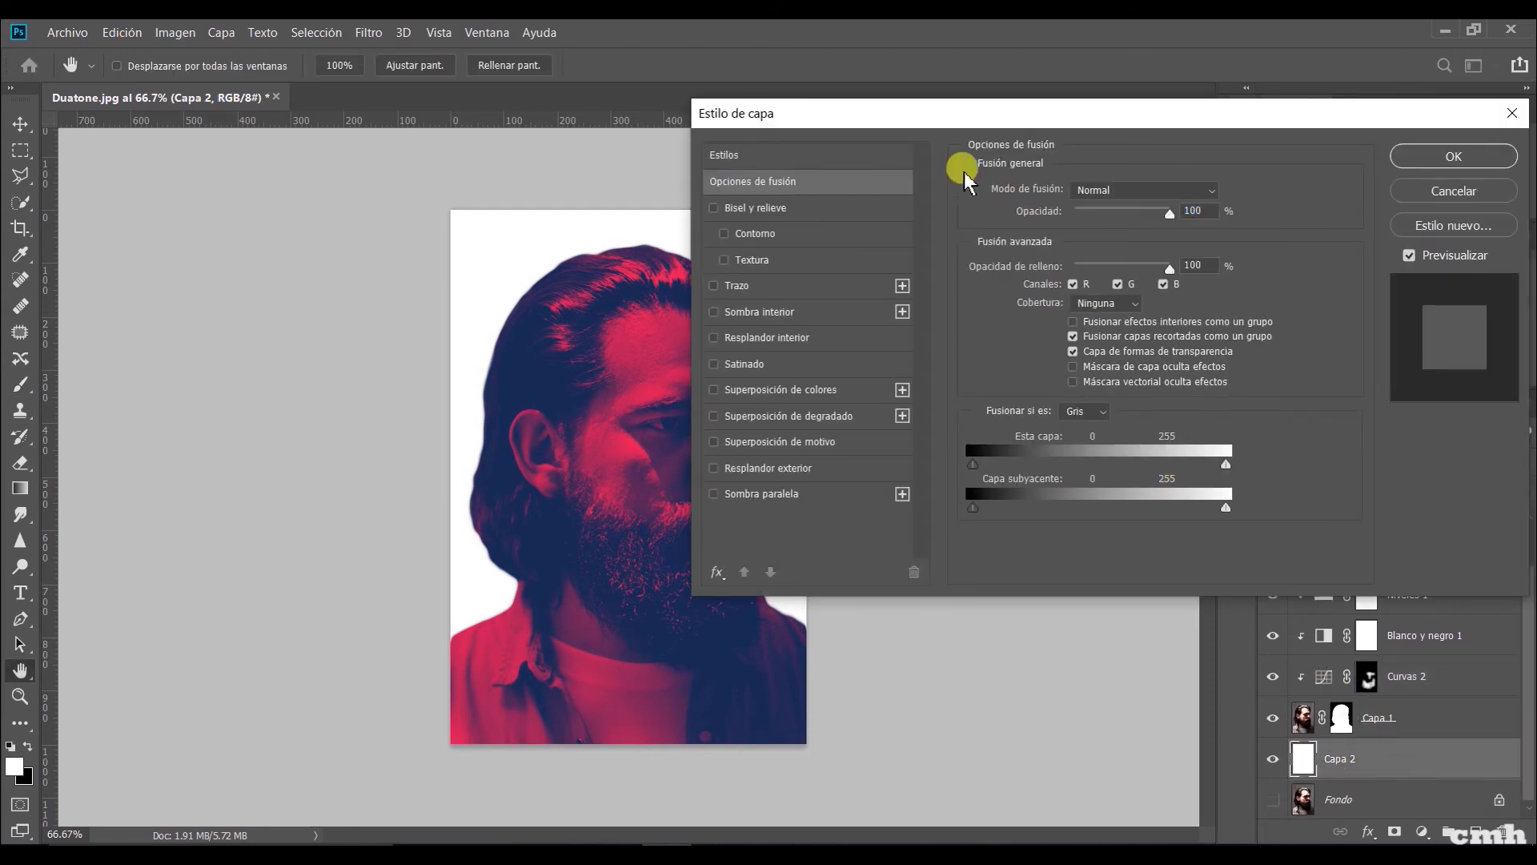
left_click_drag(875, 120, 1012, 127)
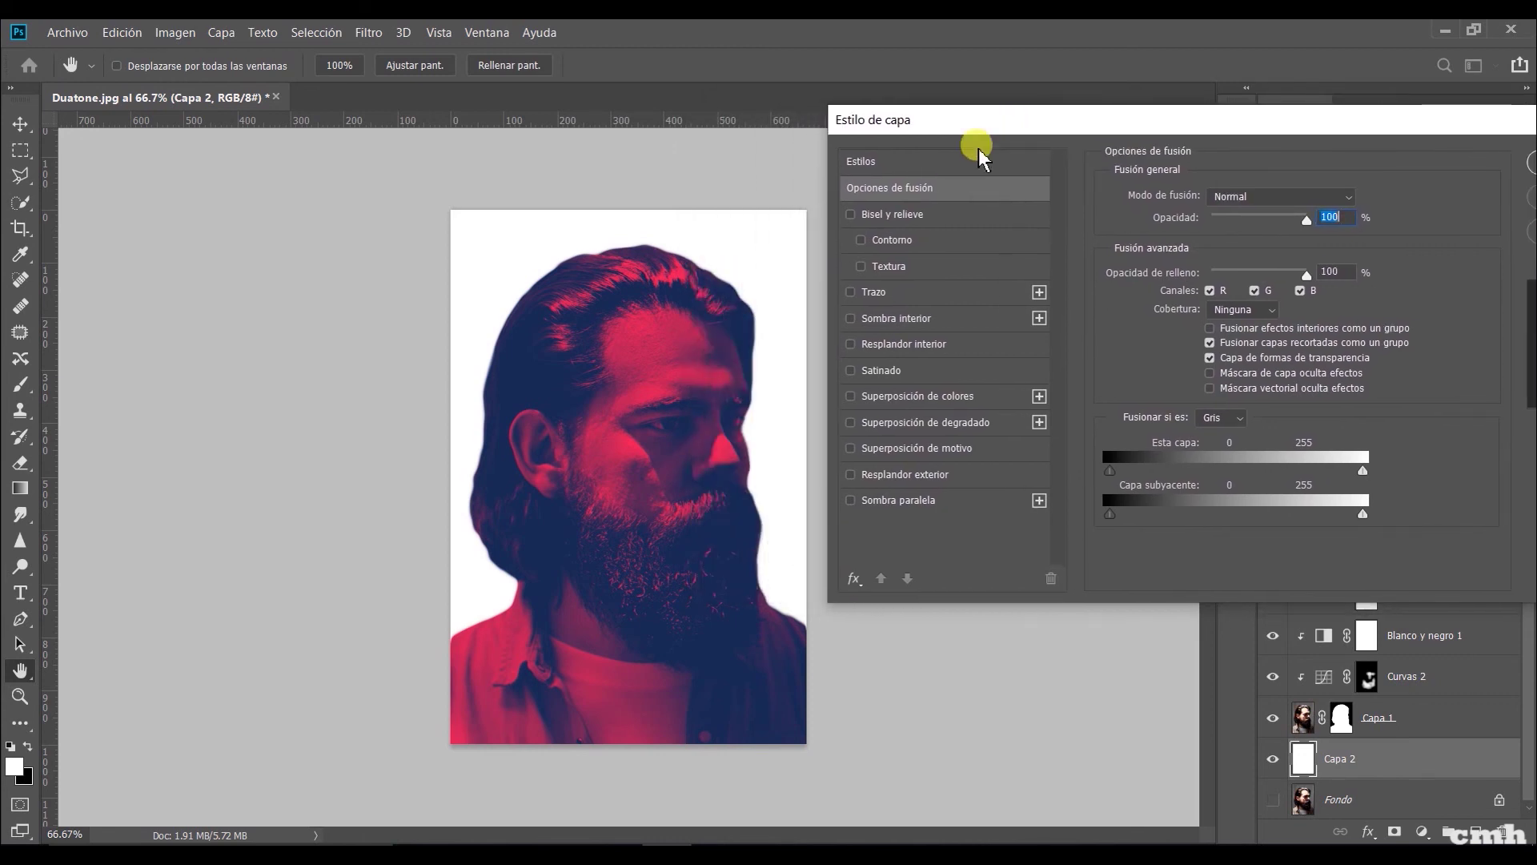
left_click(920, 397)
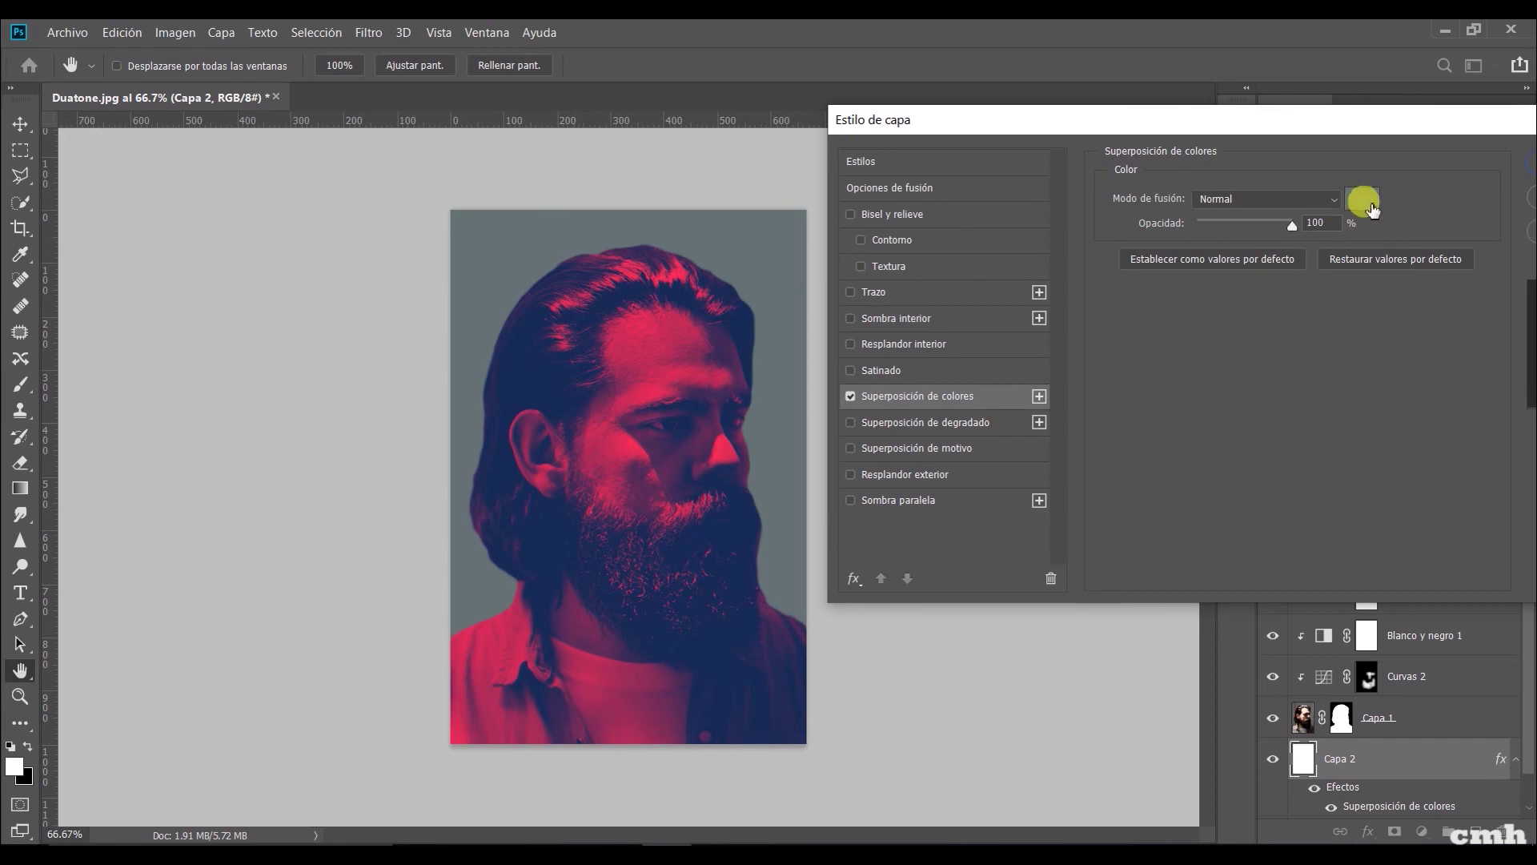
left_click(1365, 198)
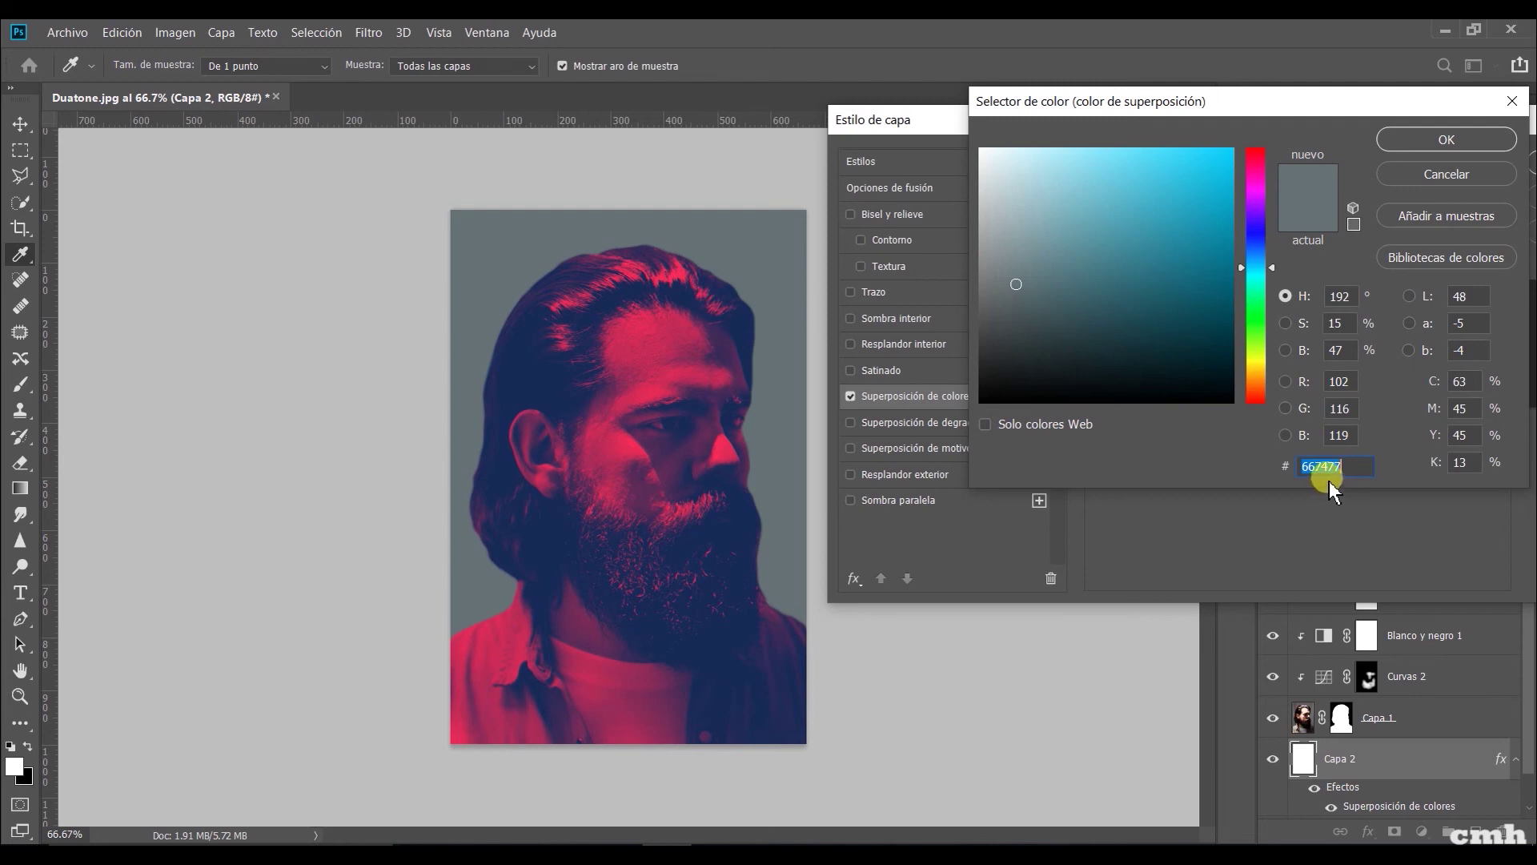
type("33")
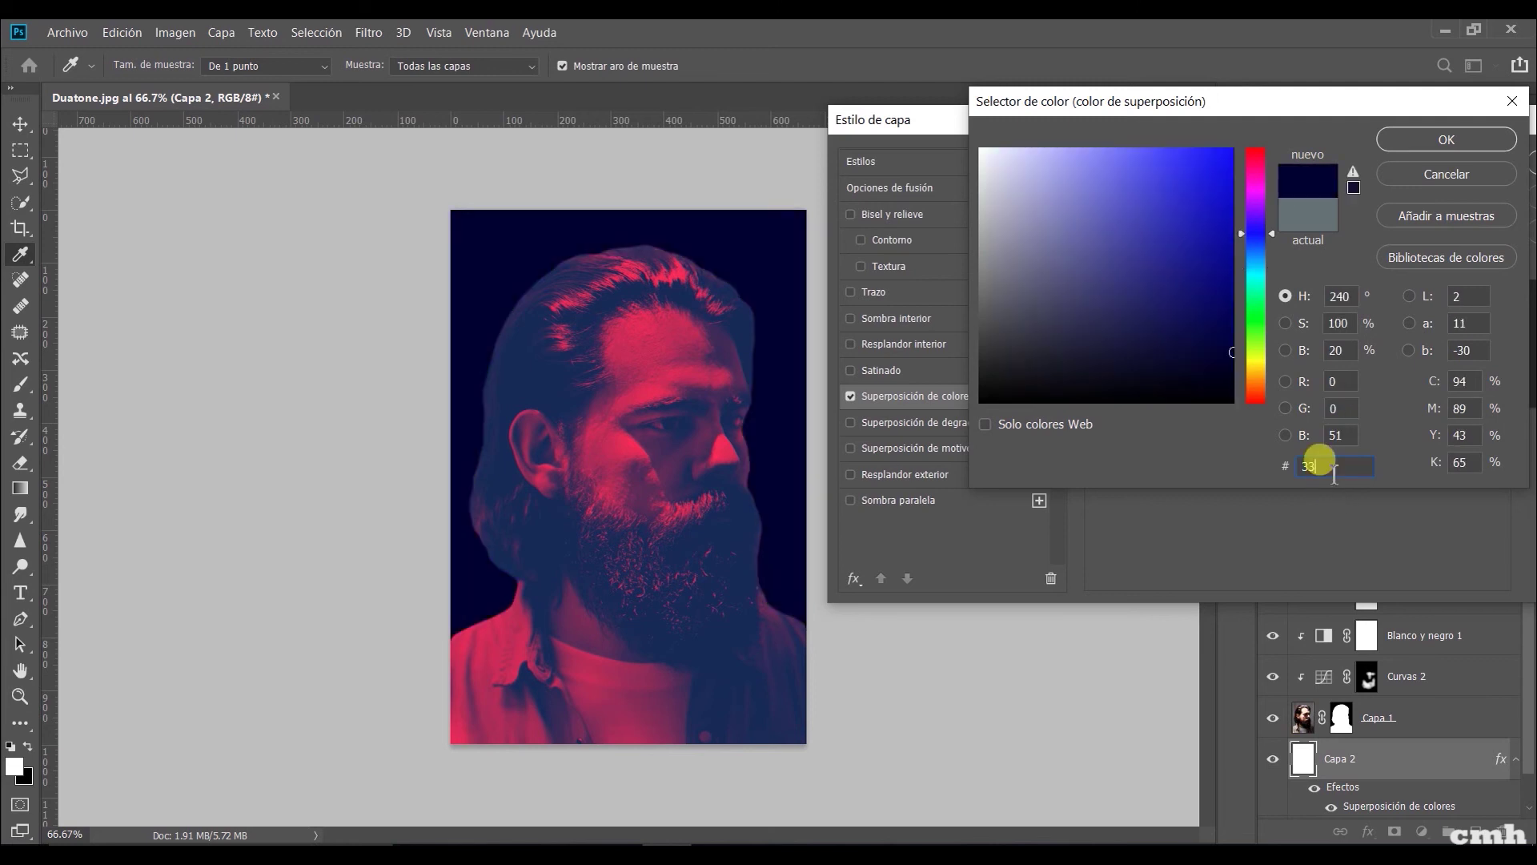
type("cccc")
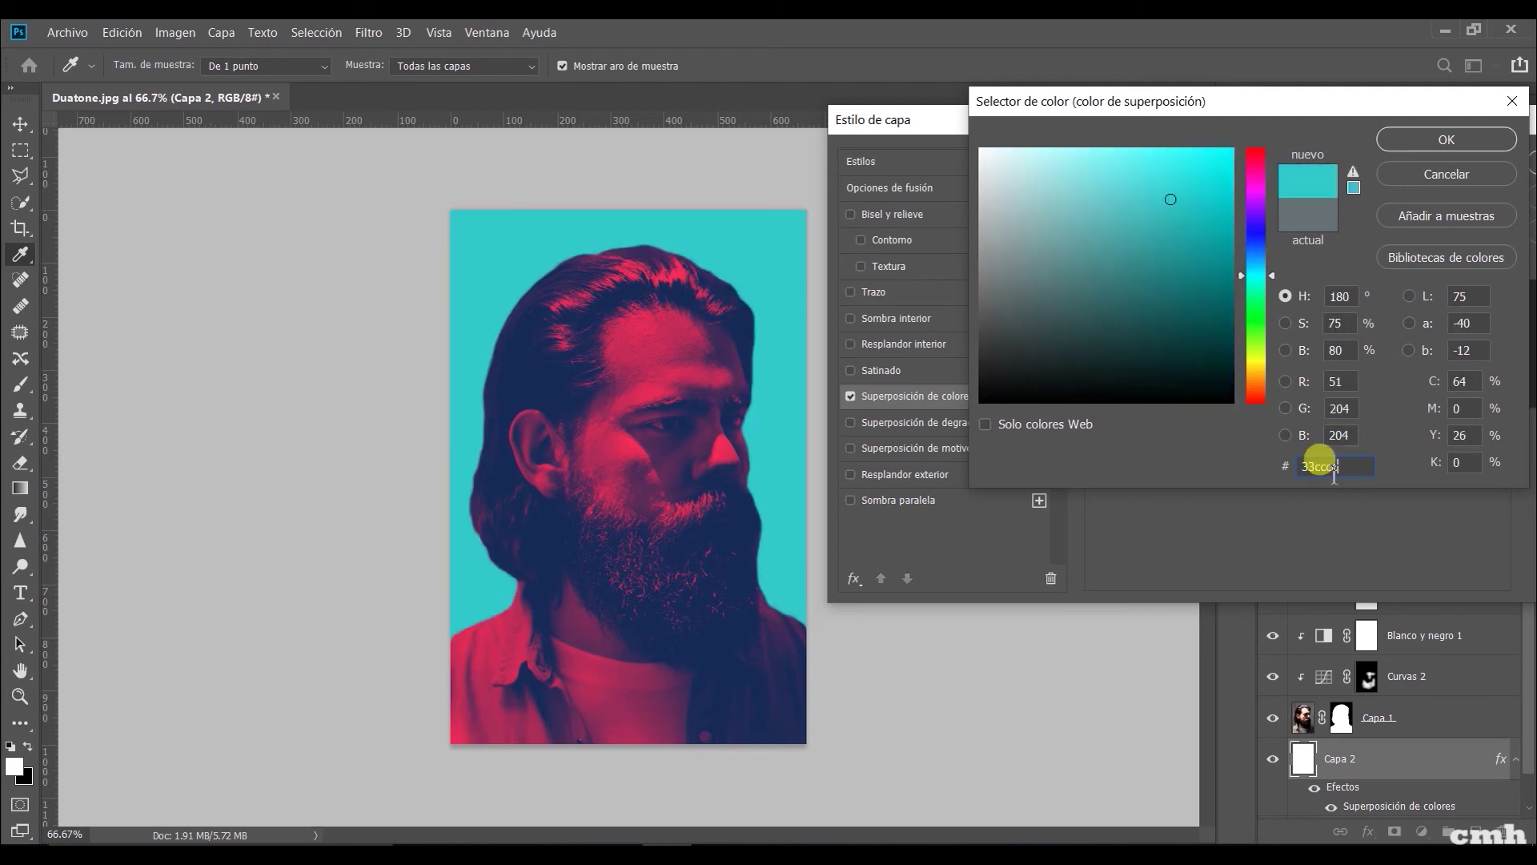
left_click(1447, 140)
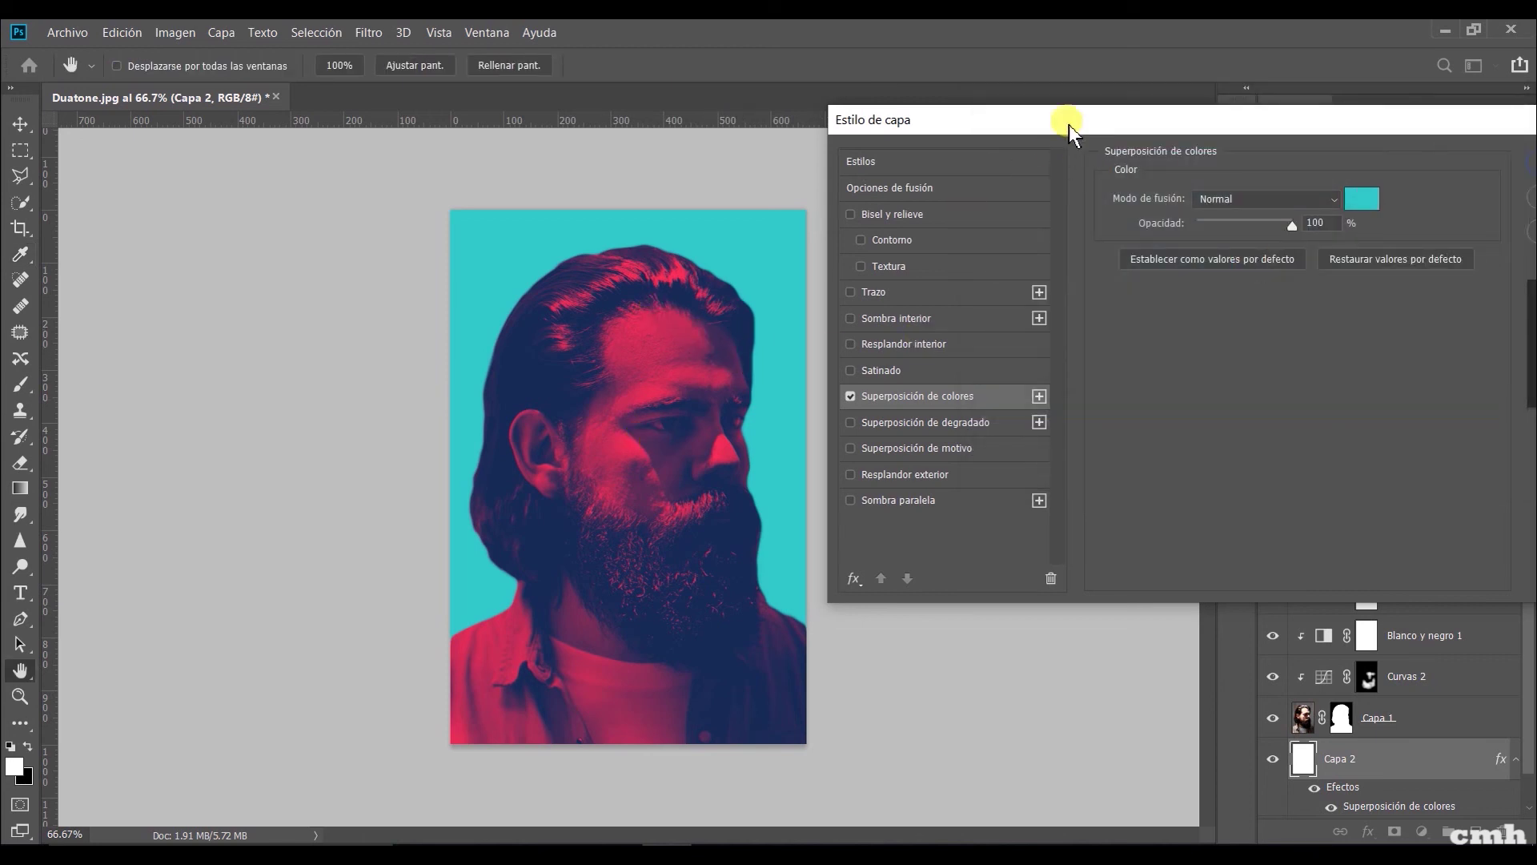
left_click(1243, 196)
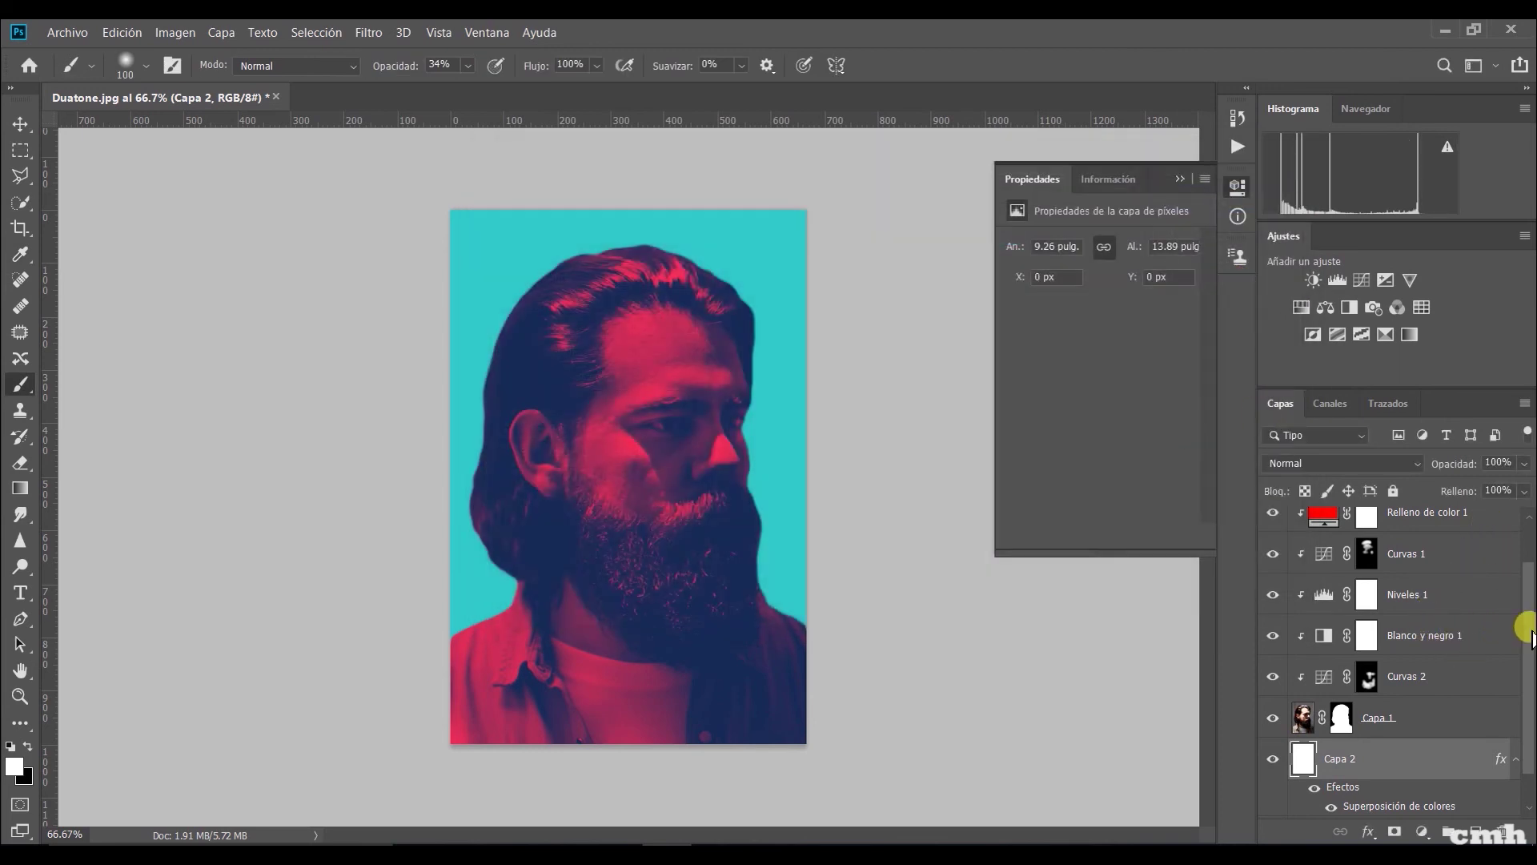
left_click_drag(1529, 632, 1528, 581)
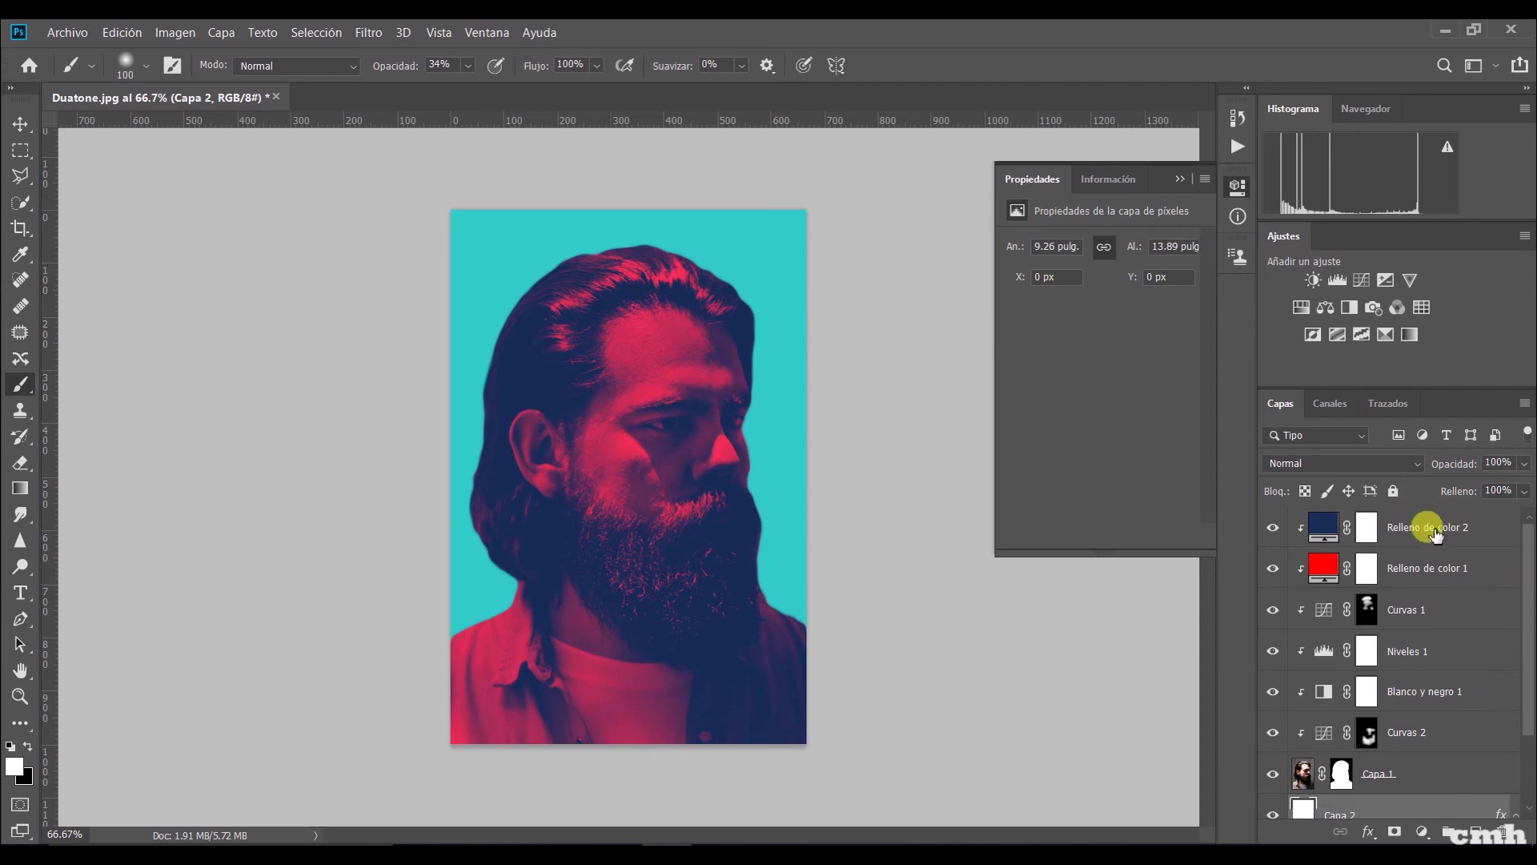
left_click(1441, 531)
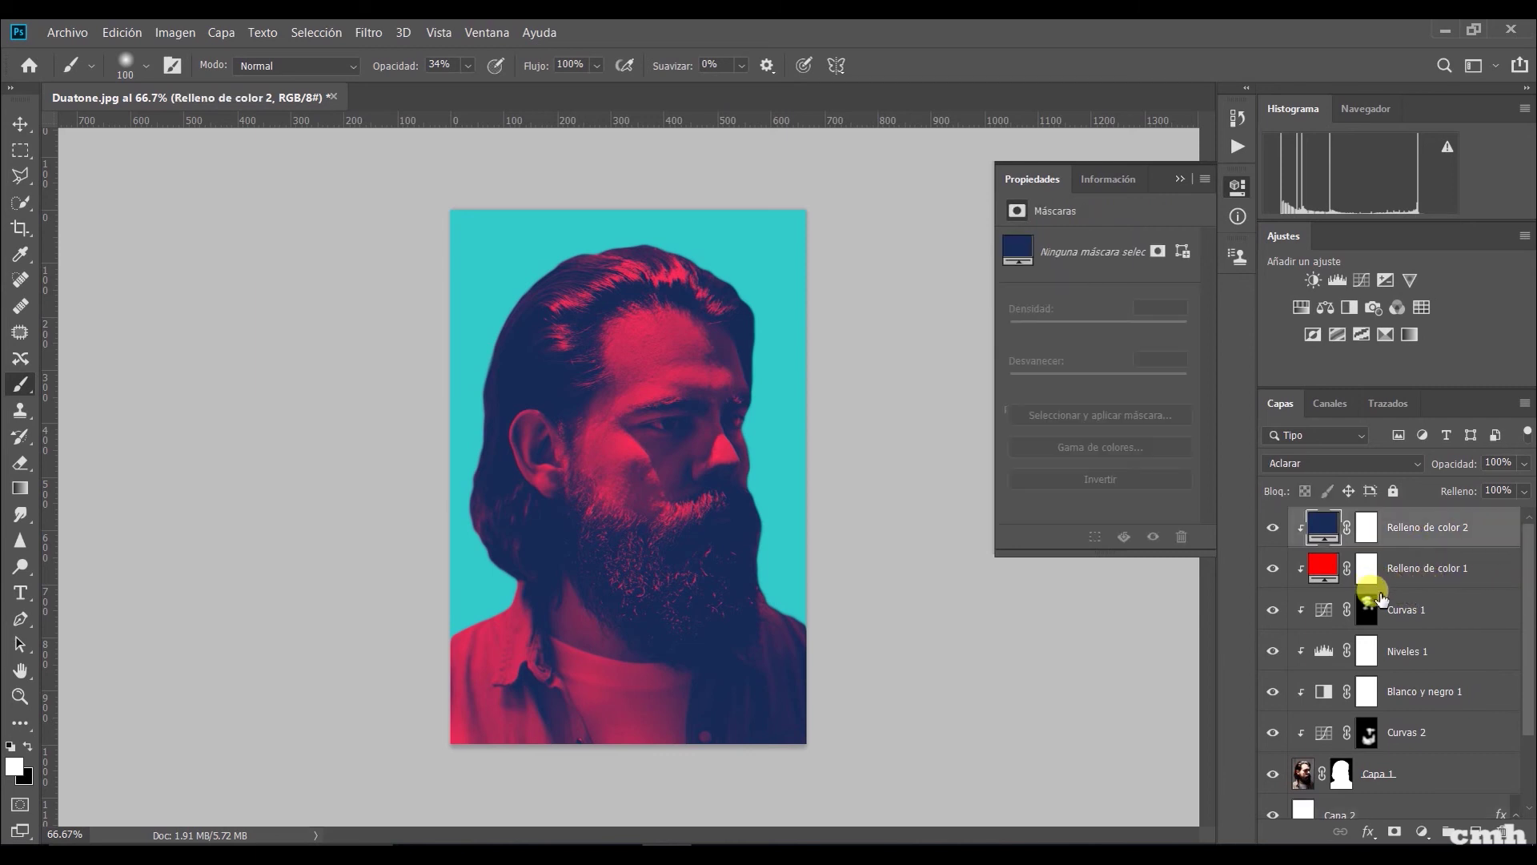
key("t")
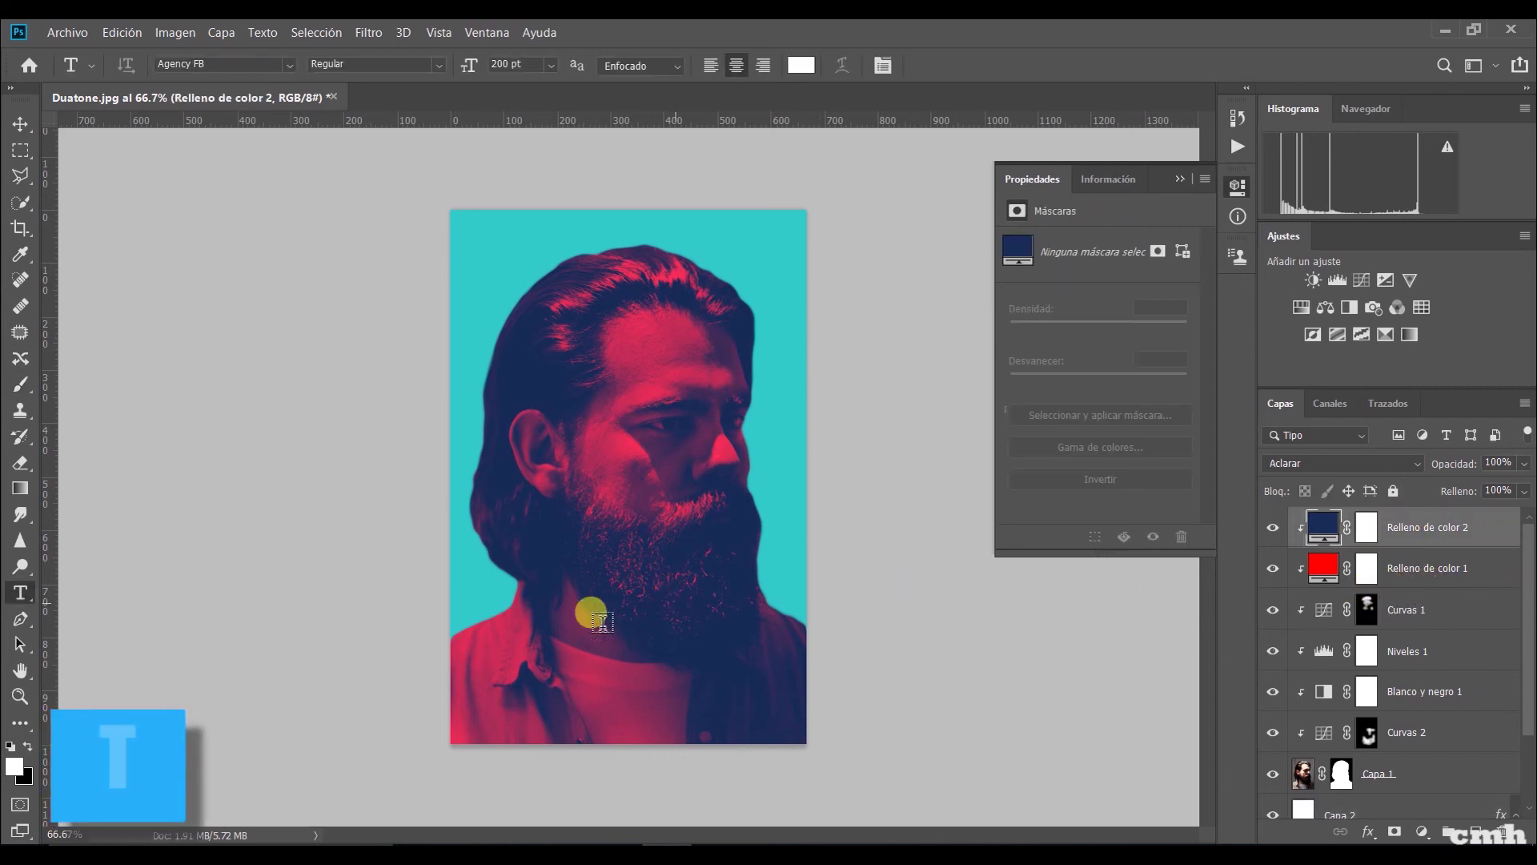
Step: Type the white title DUATONE near the bottom of the poster
left_click(552, 686)
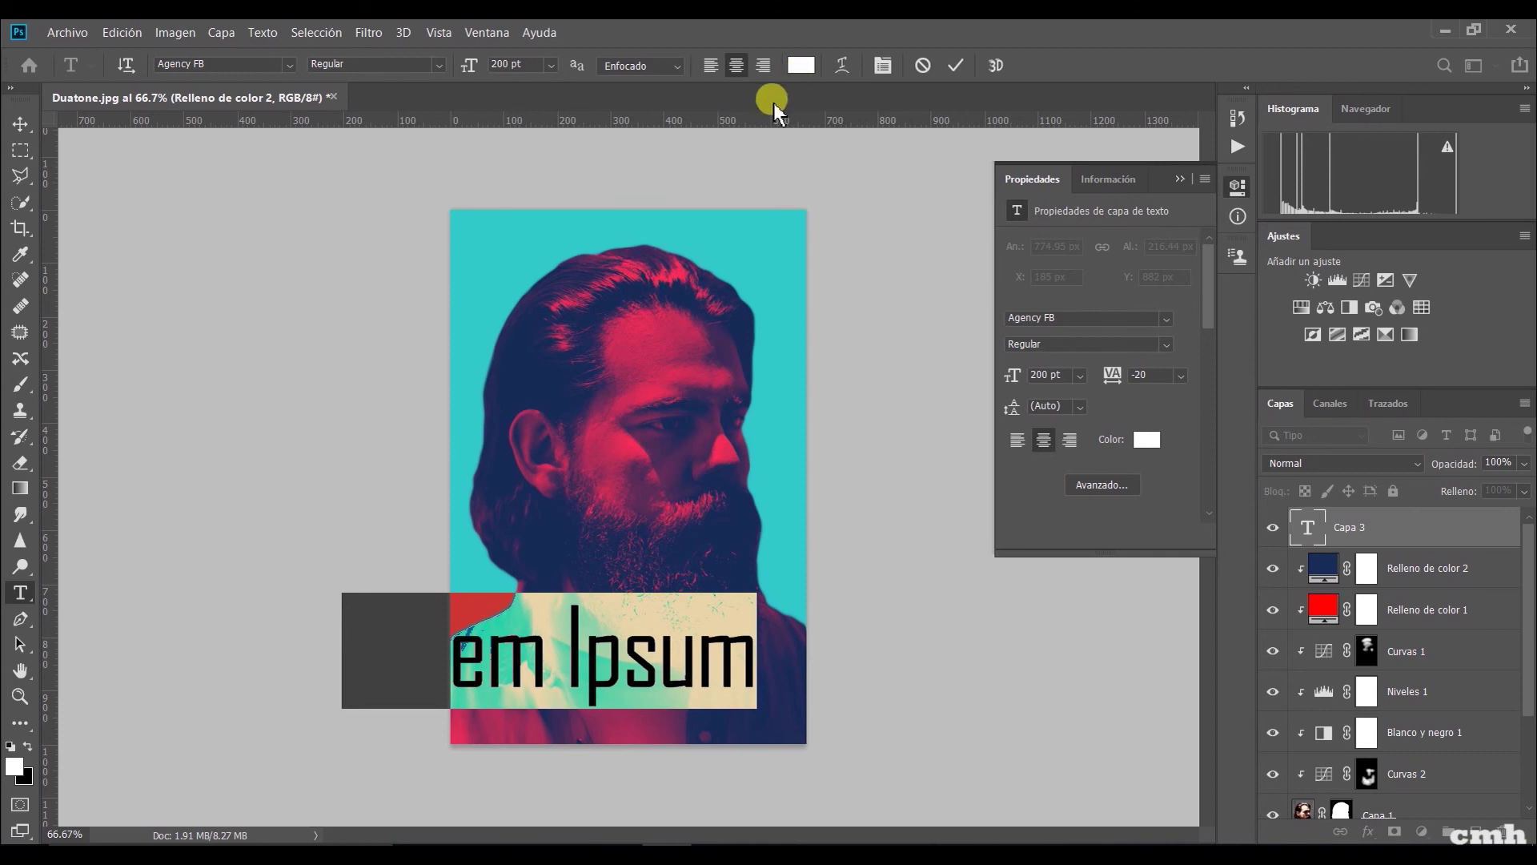
key("ctrl+h")
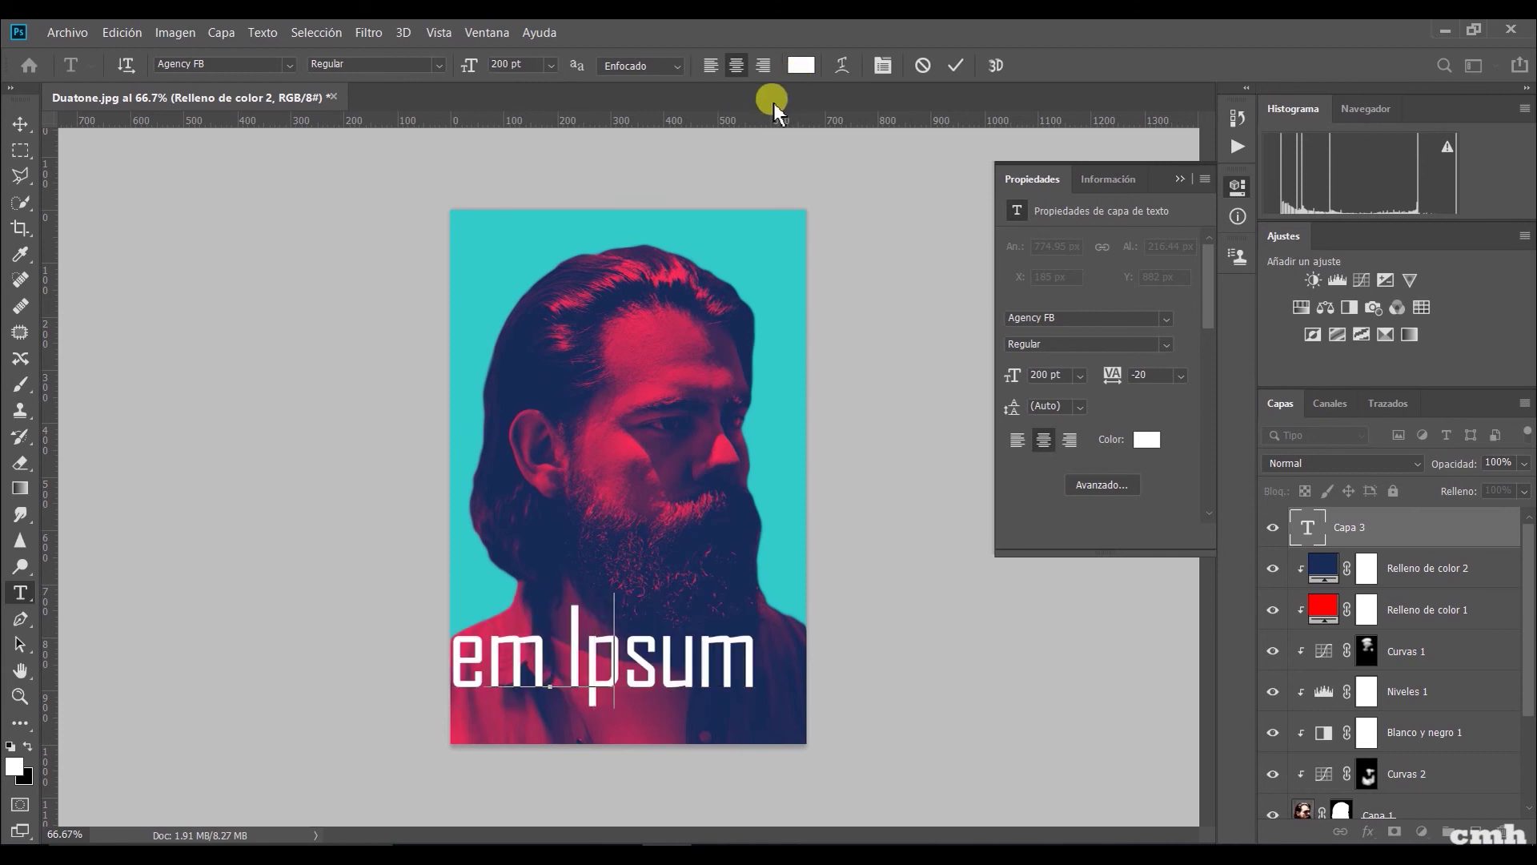
type("DUAT")
type("ONE")
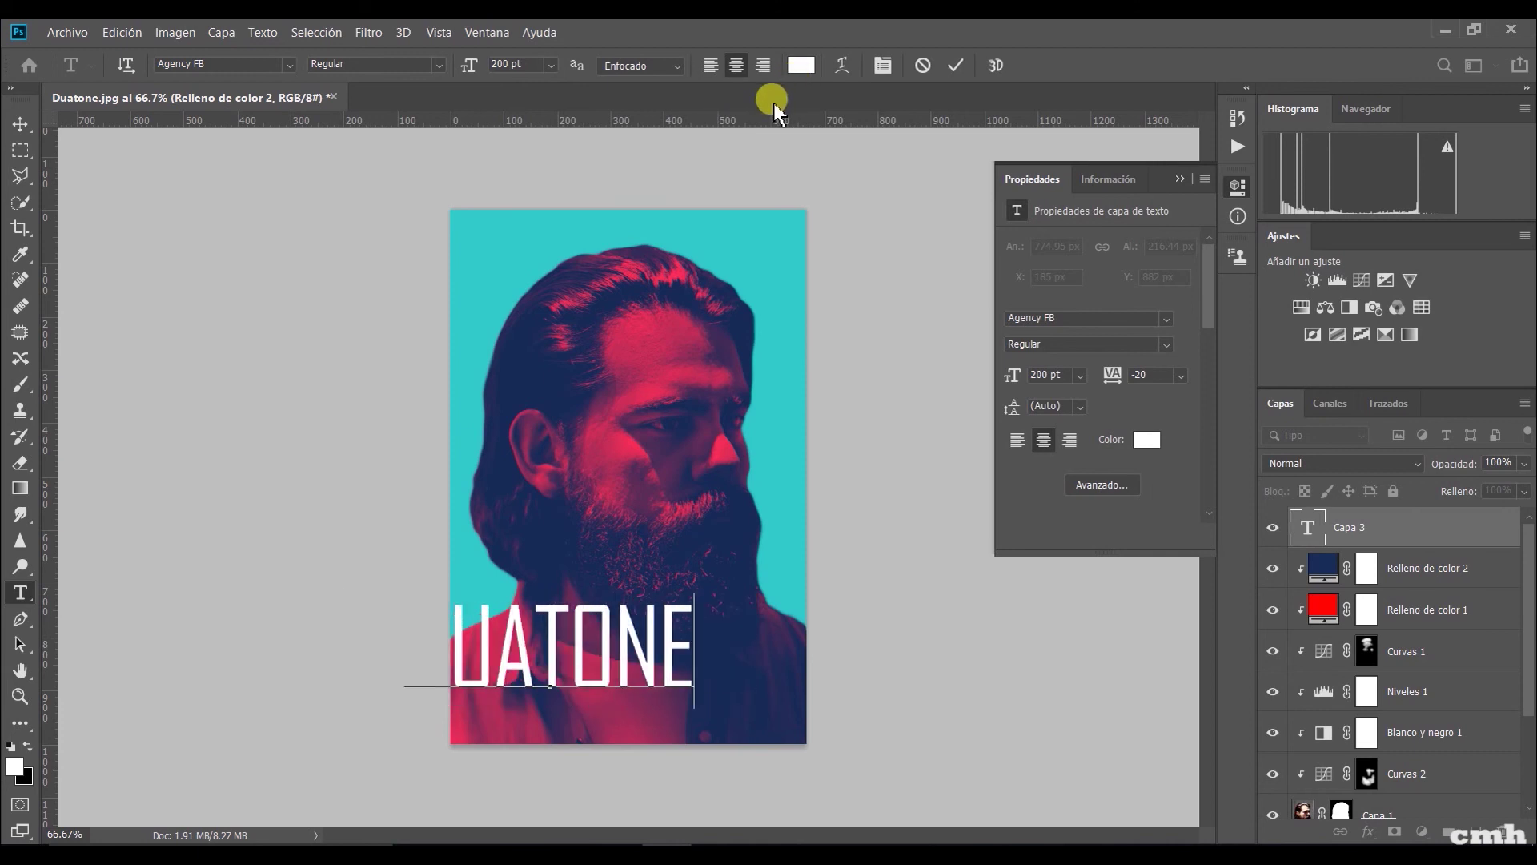
left_click(953, 66)
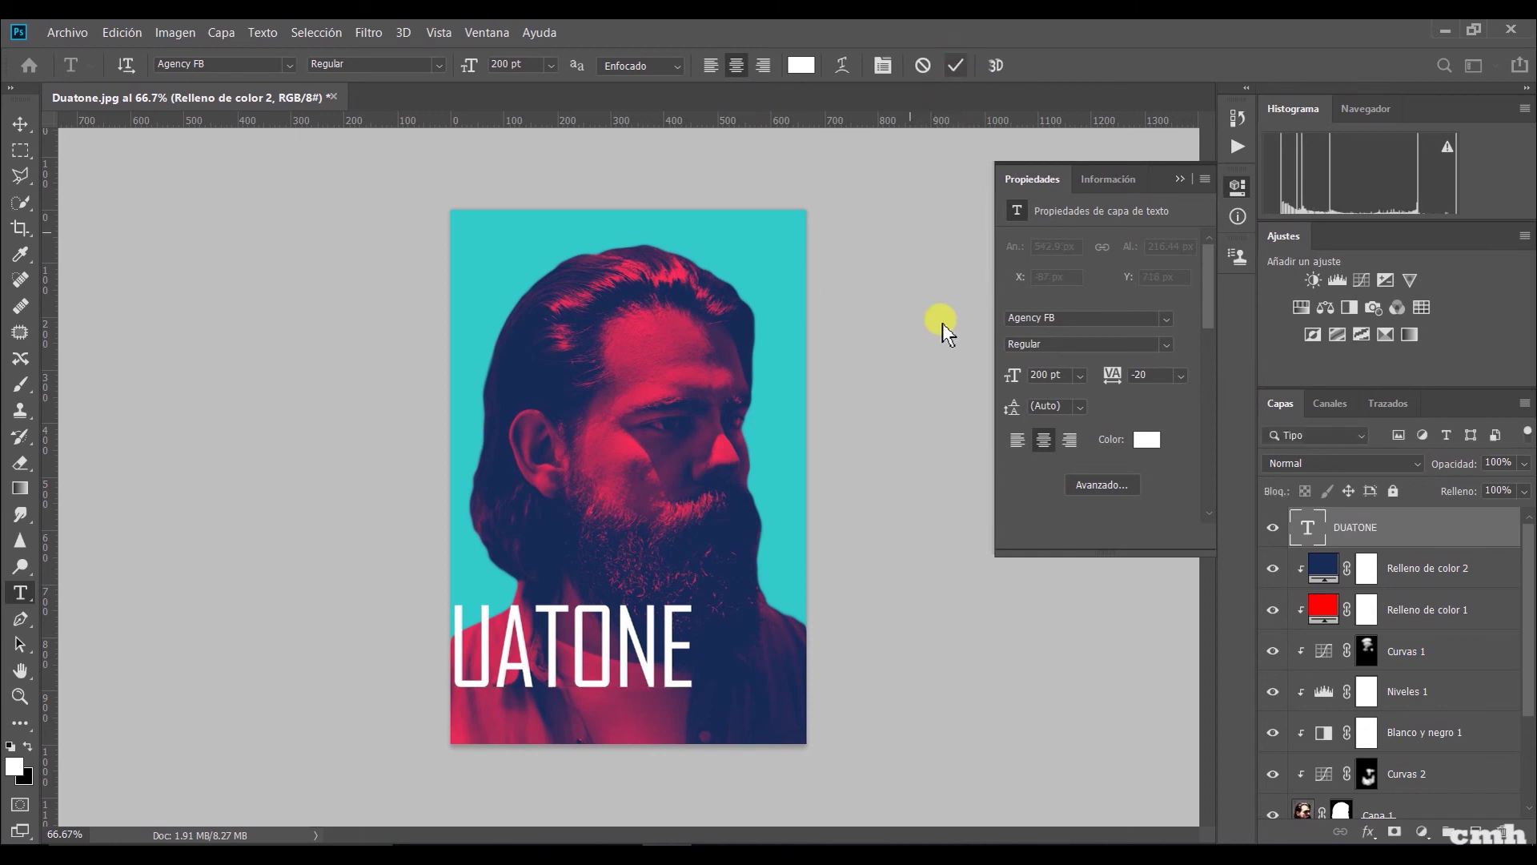
Step: Stretch DUATONE horizontally so it spans the poster's full width
key("ctrl+t")
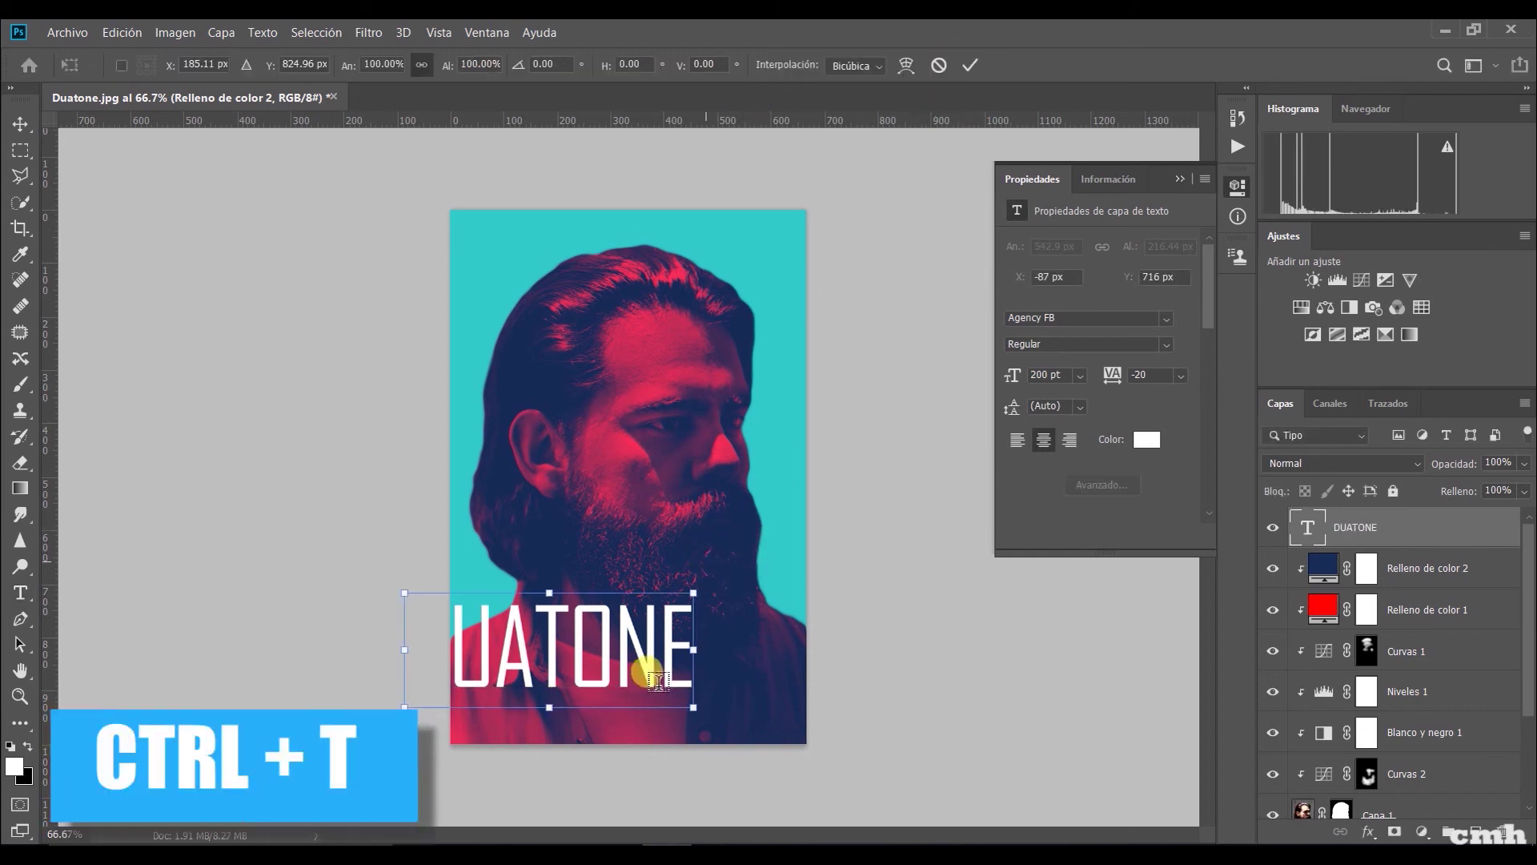
left_click_drag(582, 666, 661, 688)
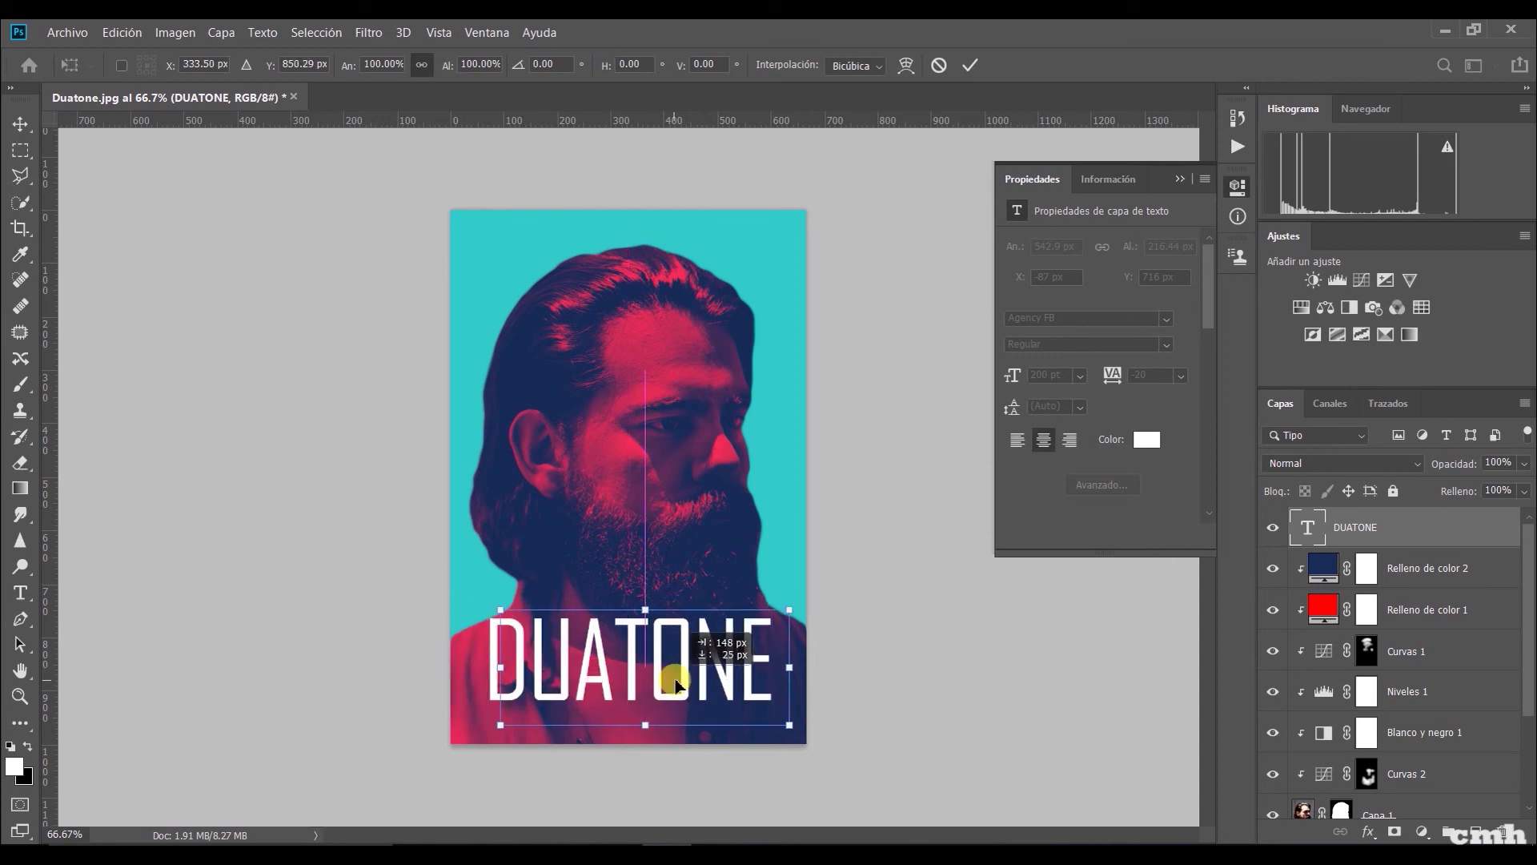
left_click_drag(478, 677, 445, 675)
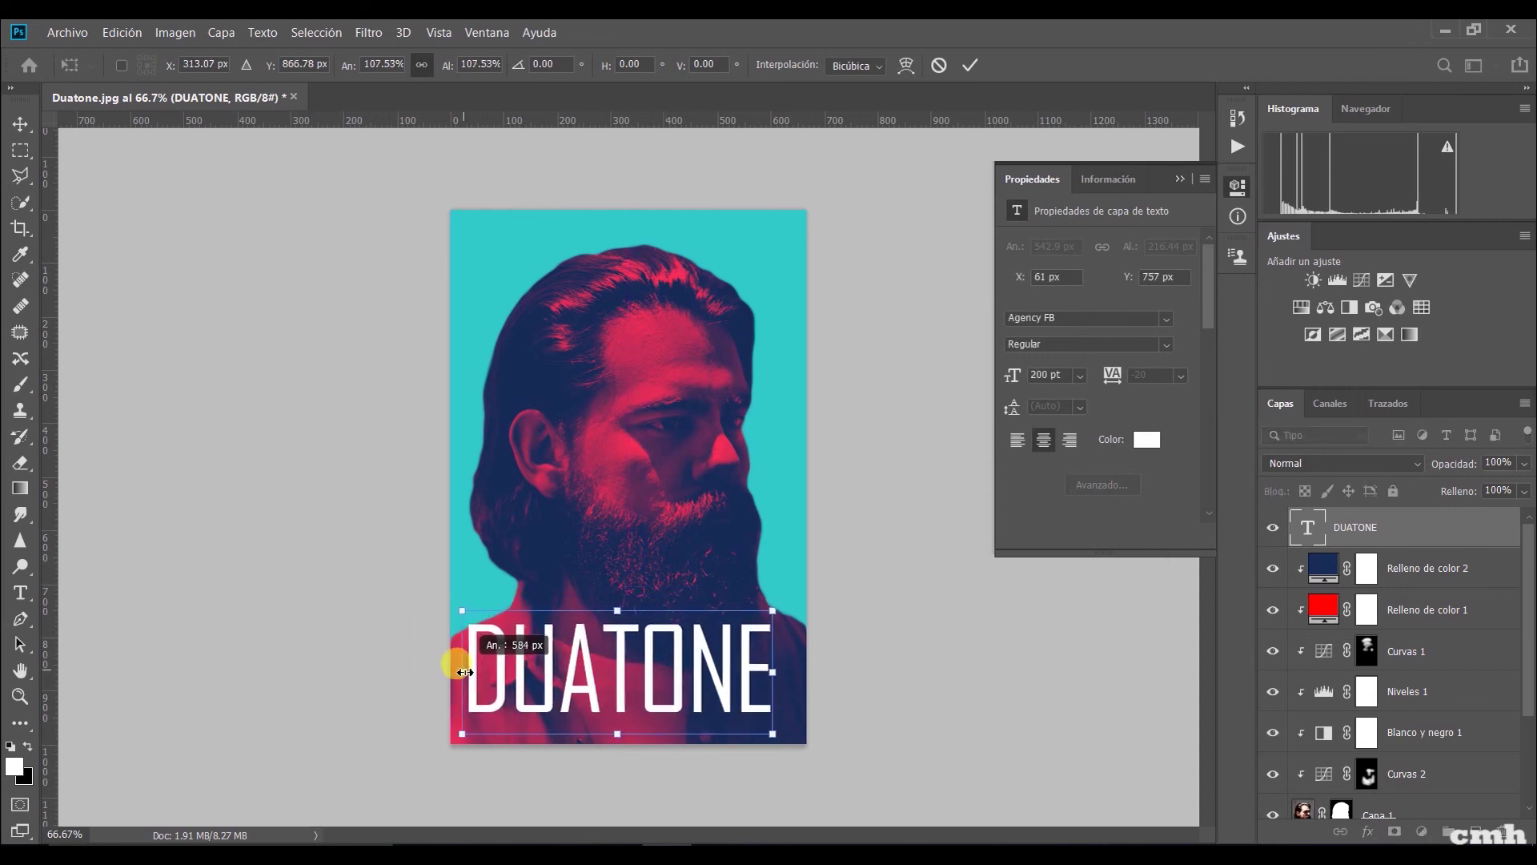
left_click_drag(771, 674, 805, 673)
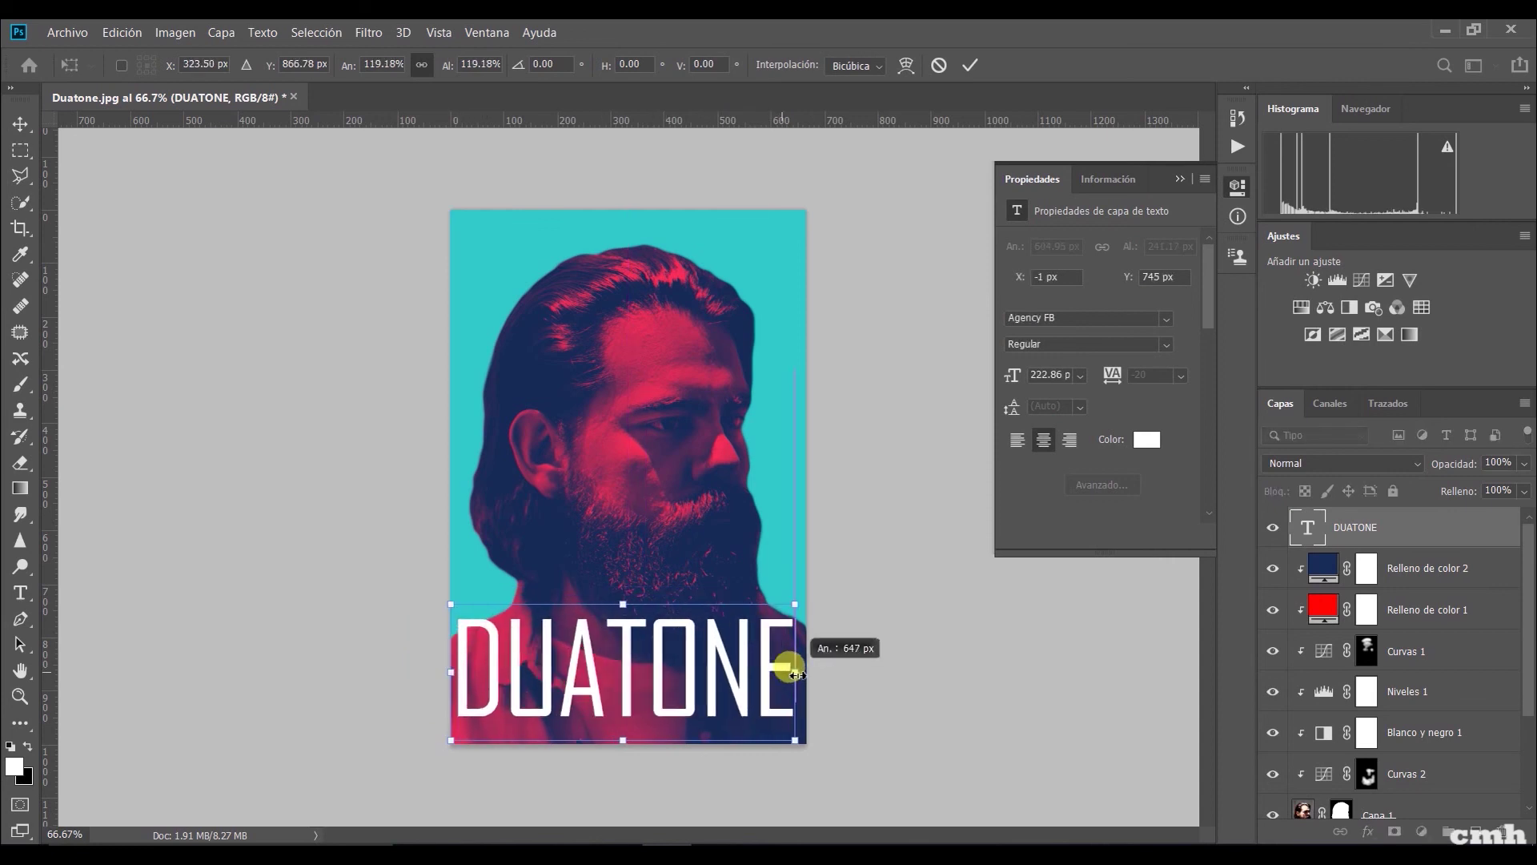
left_click(972, 64)
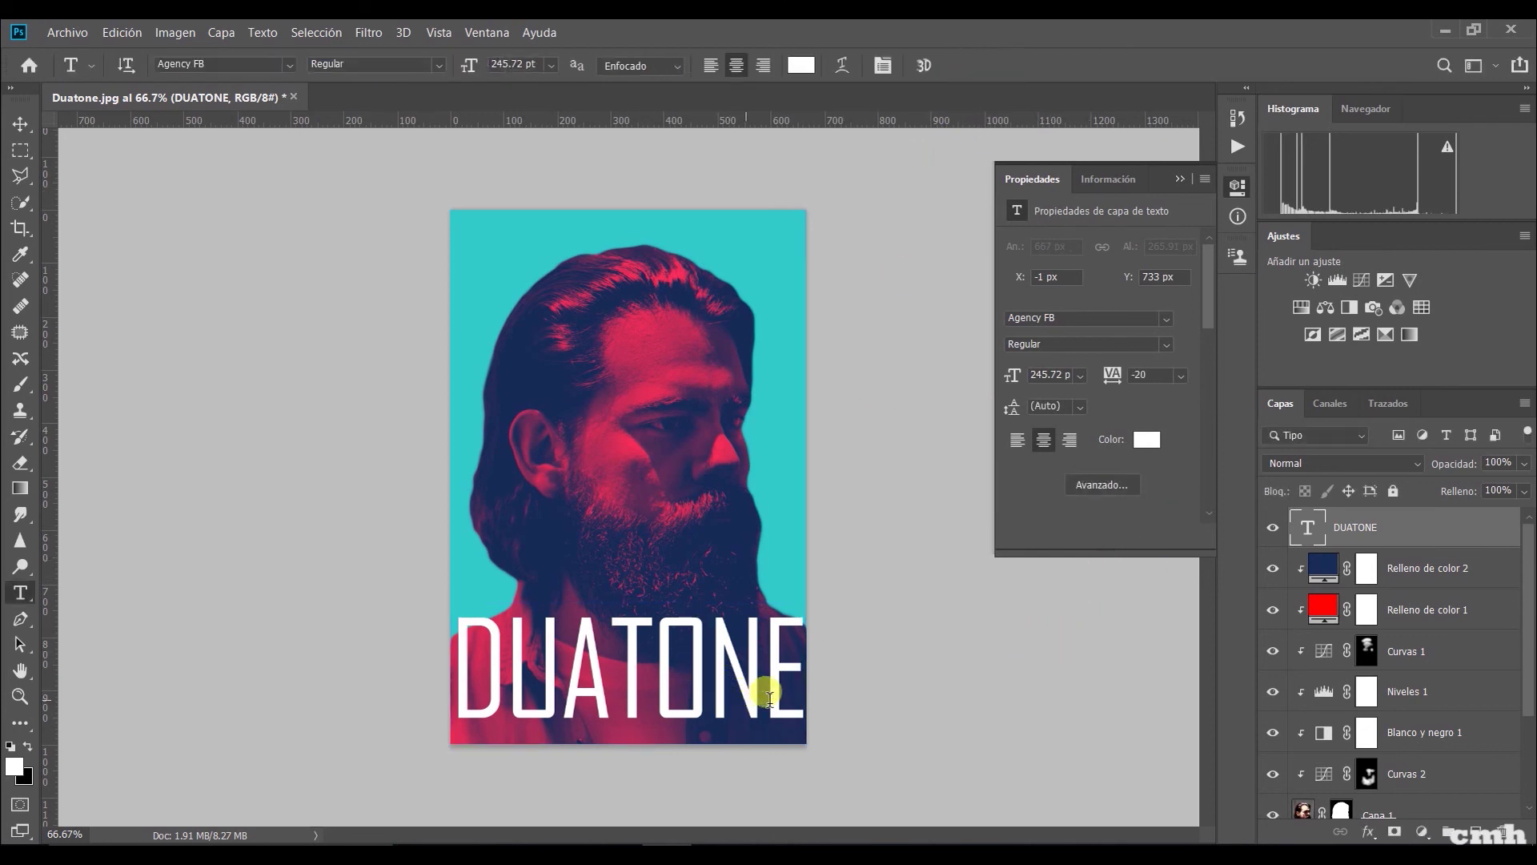
Step: Select Fondo and DUATONE together and centre-align the title on the poster
key("v")
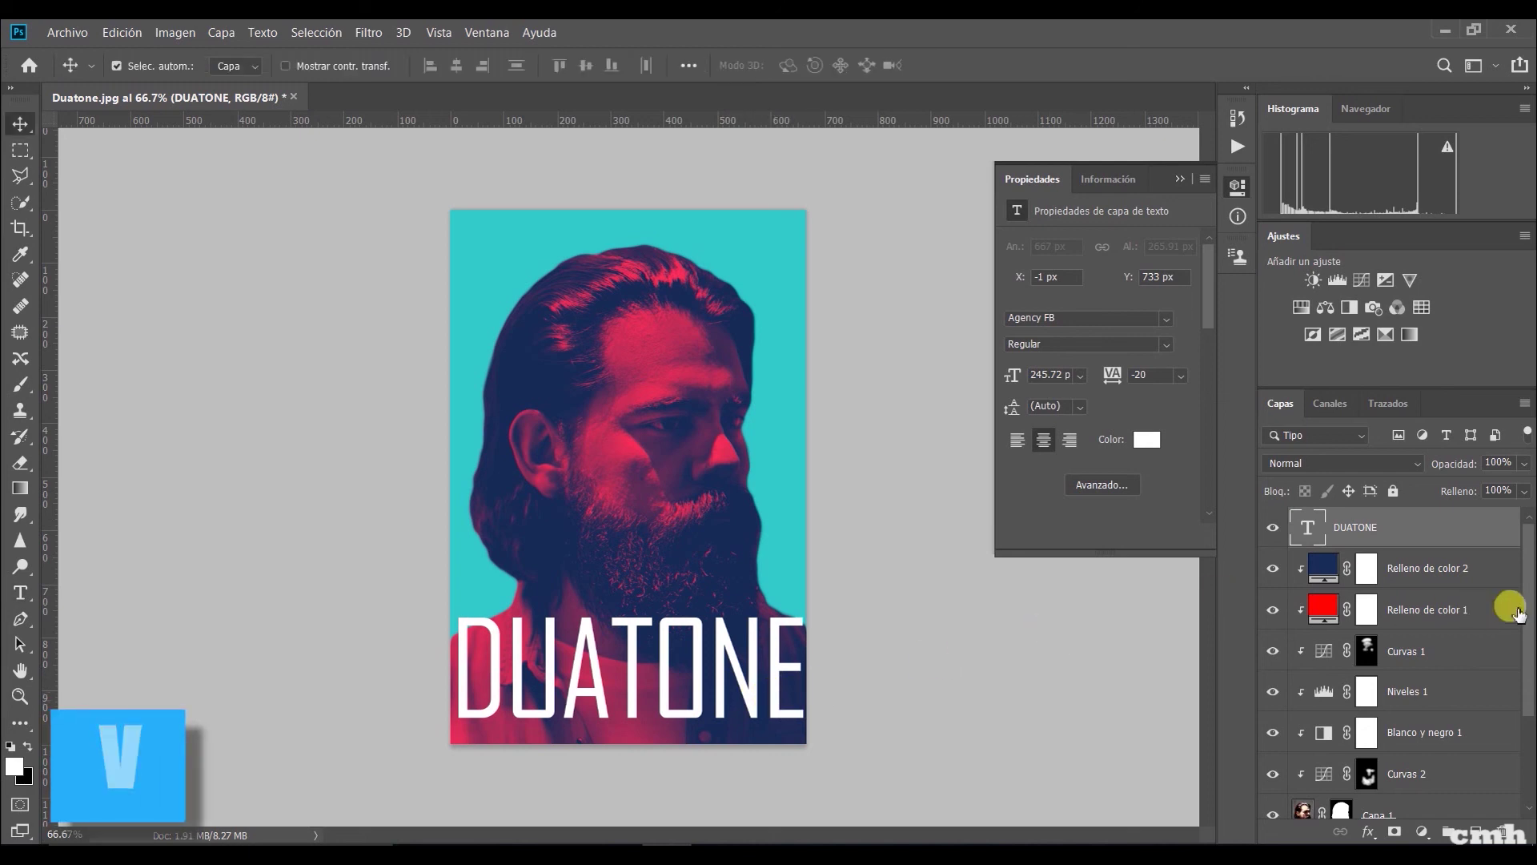
left_click_drag(1530, 601, 1492, 704)
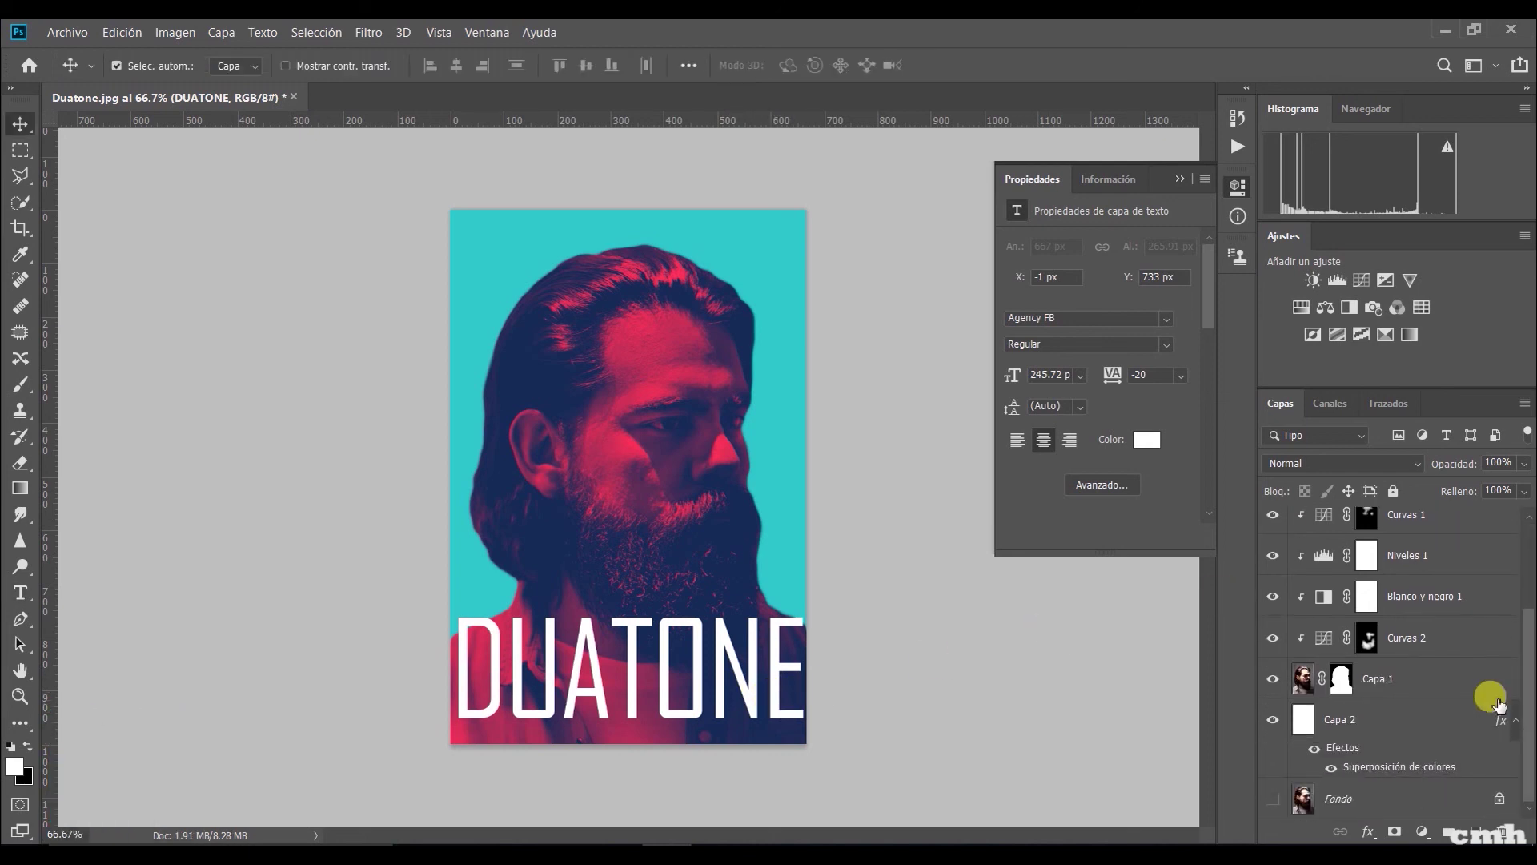
left_click(1390, 800)
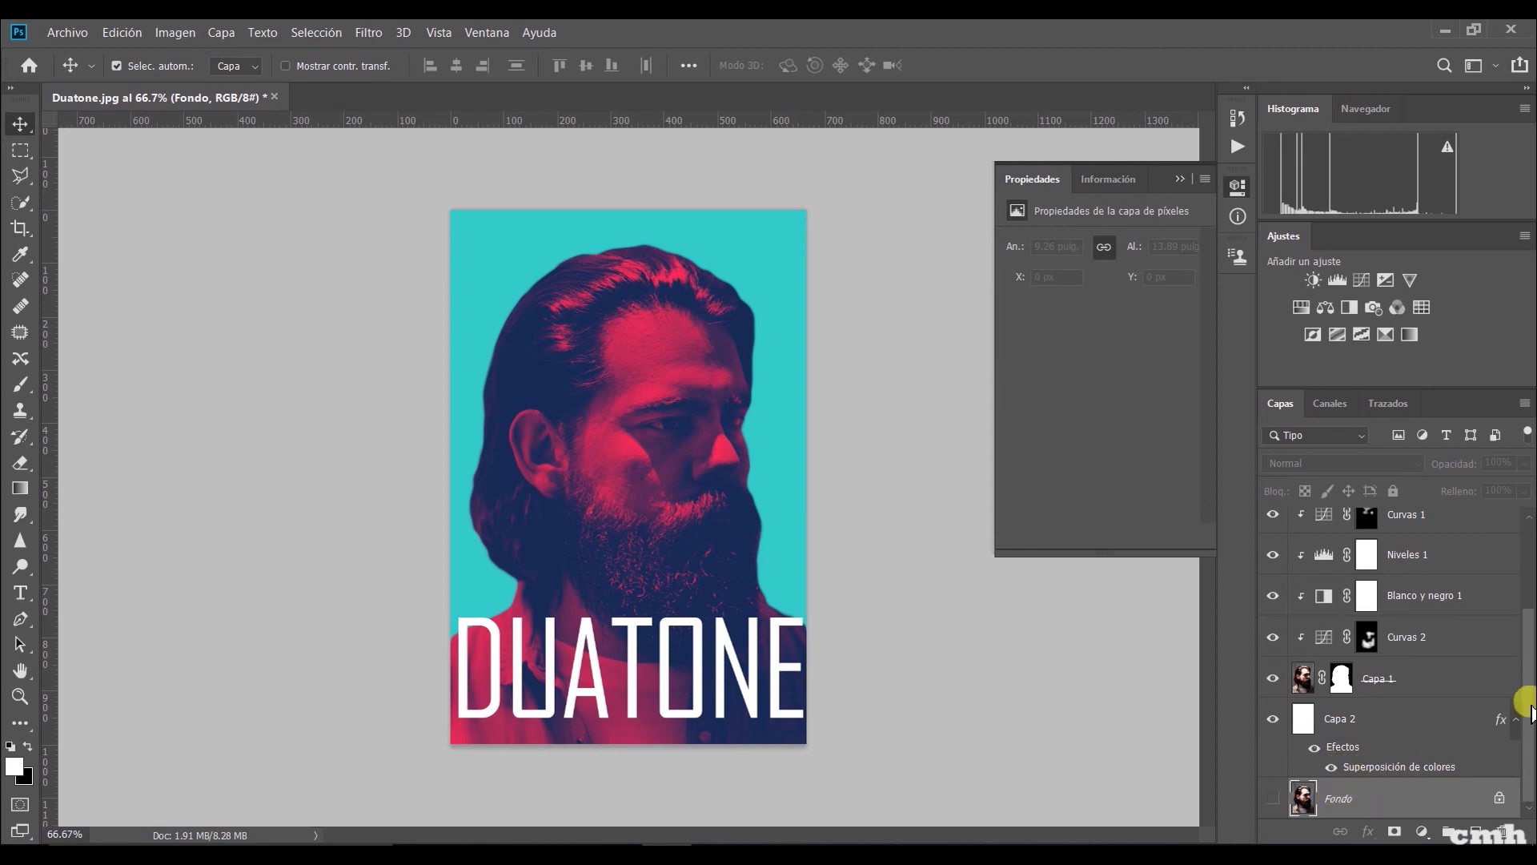
left_click_drag(1528, 708, 1528, 613)
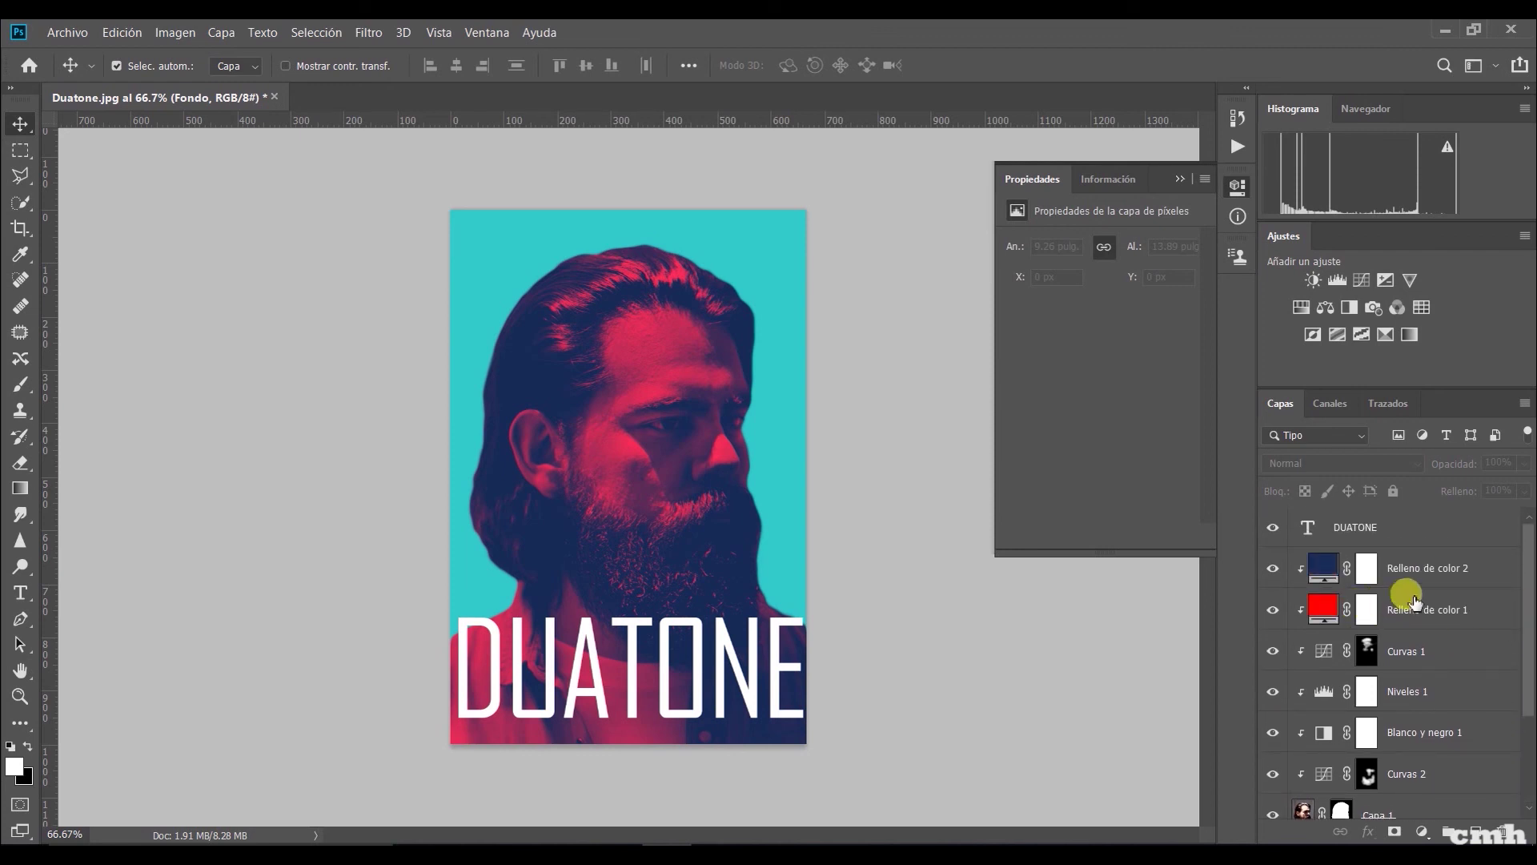
key("ctrl")
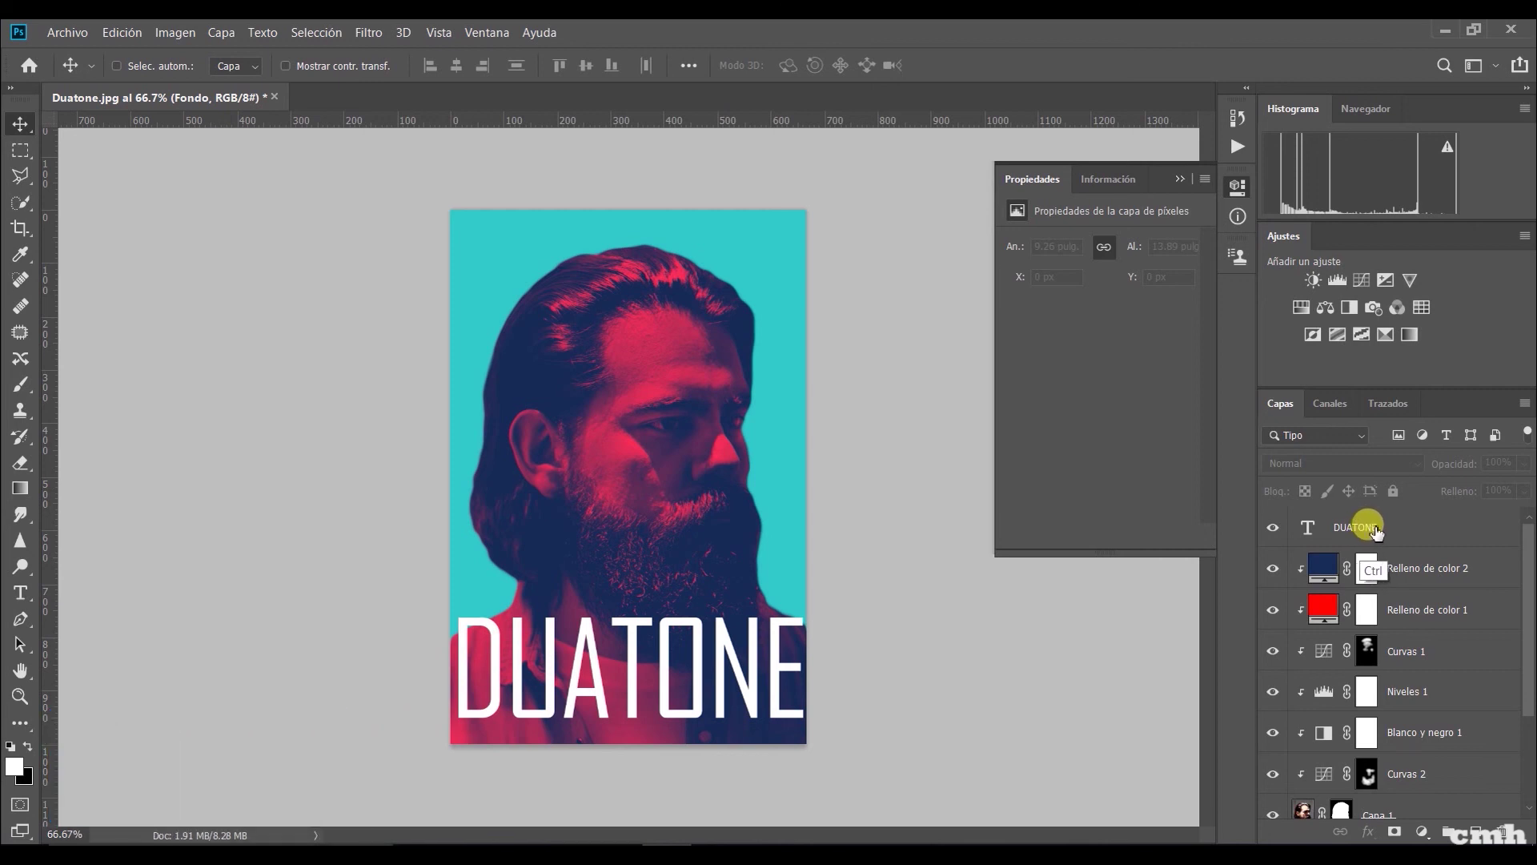
left_click(1371, 529, "ctrl")
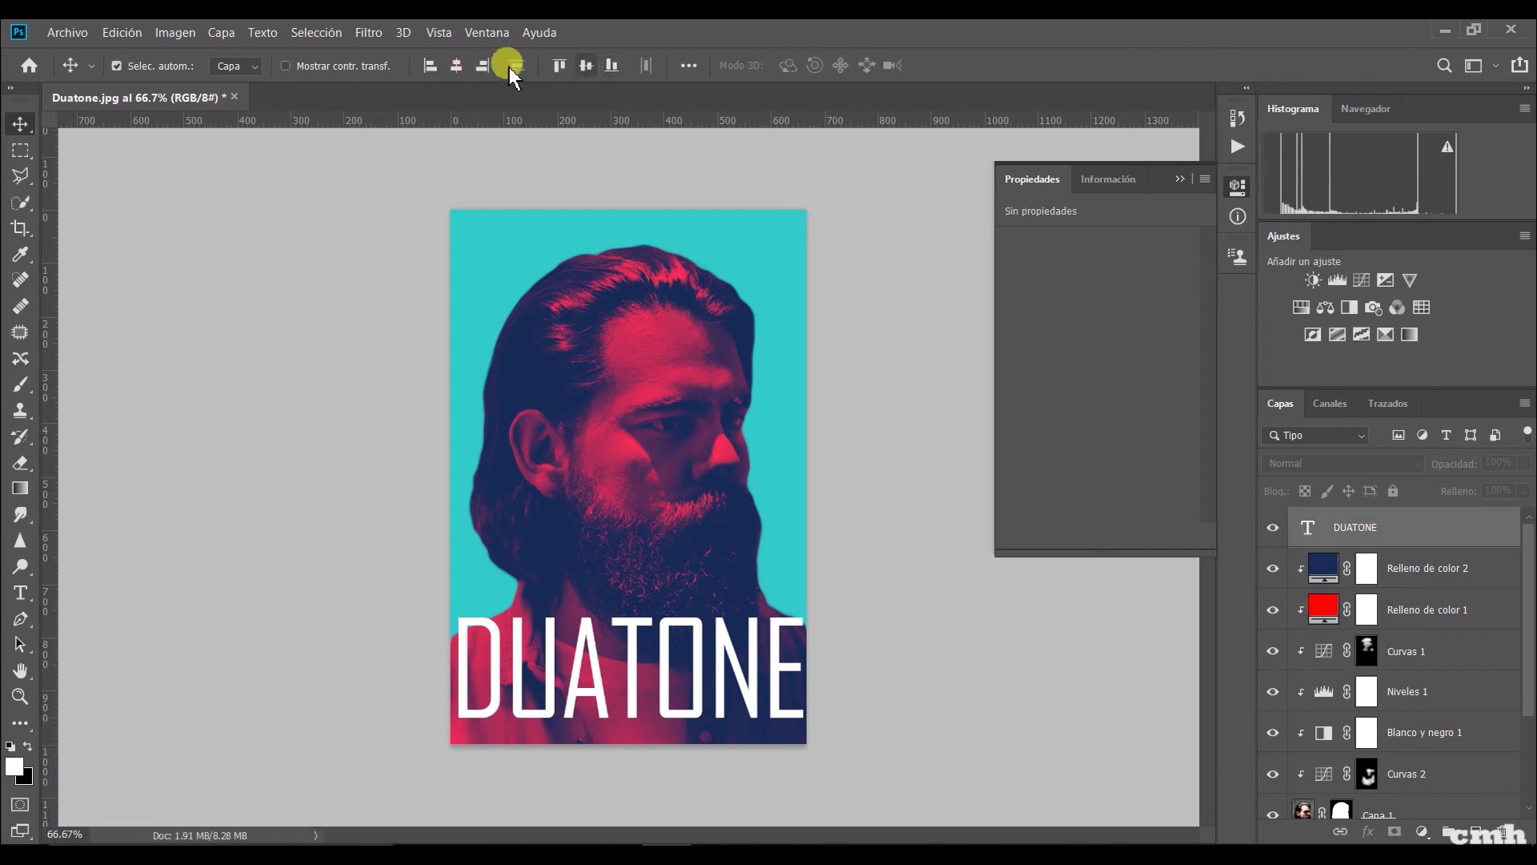
left_click(564, 69)
left_click(584, 69)
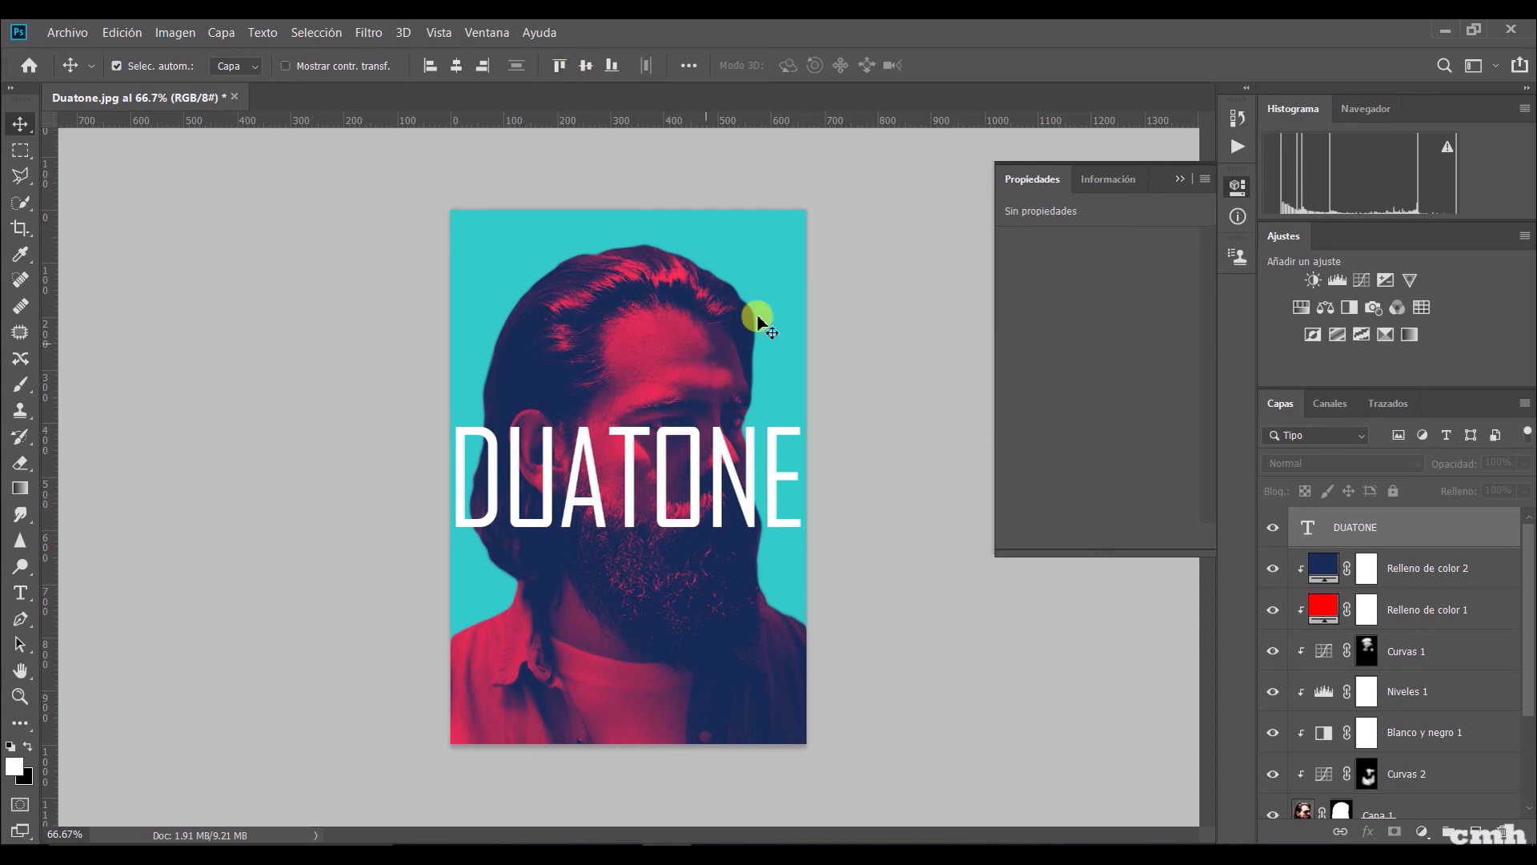
left_click(456, 68)
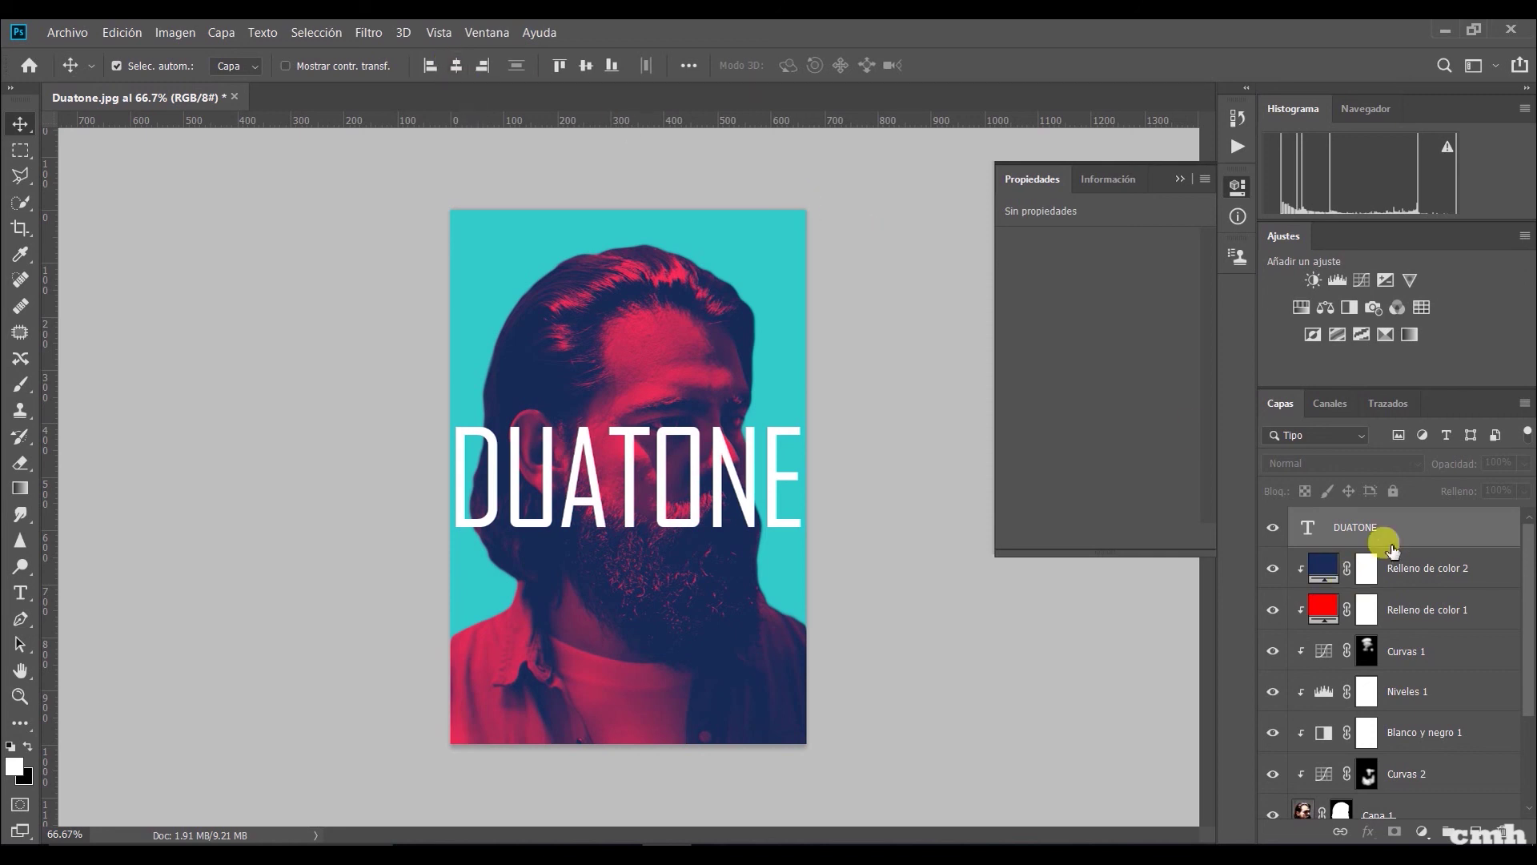
Step: Move DUATONE straight down until it sits flush with the poster's bottom edge
left_click(1421, 542)
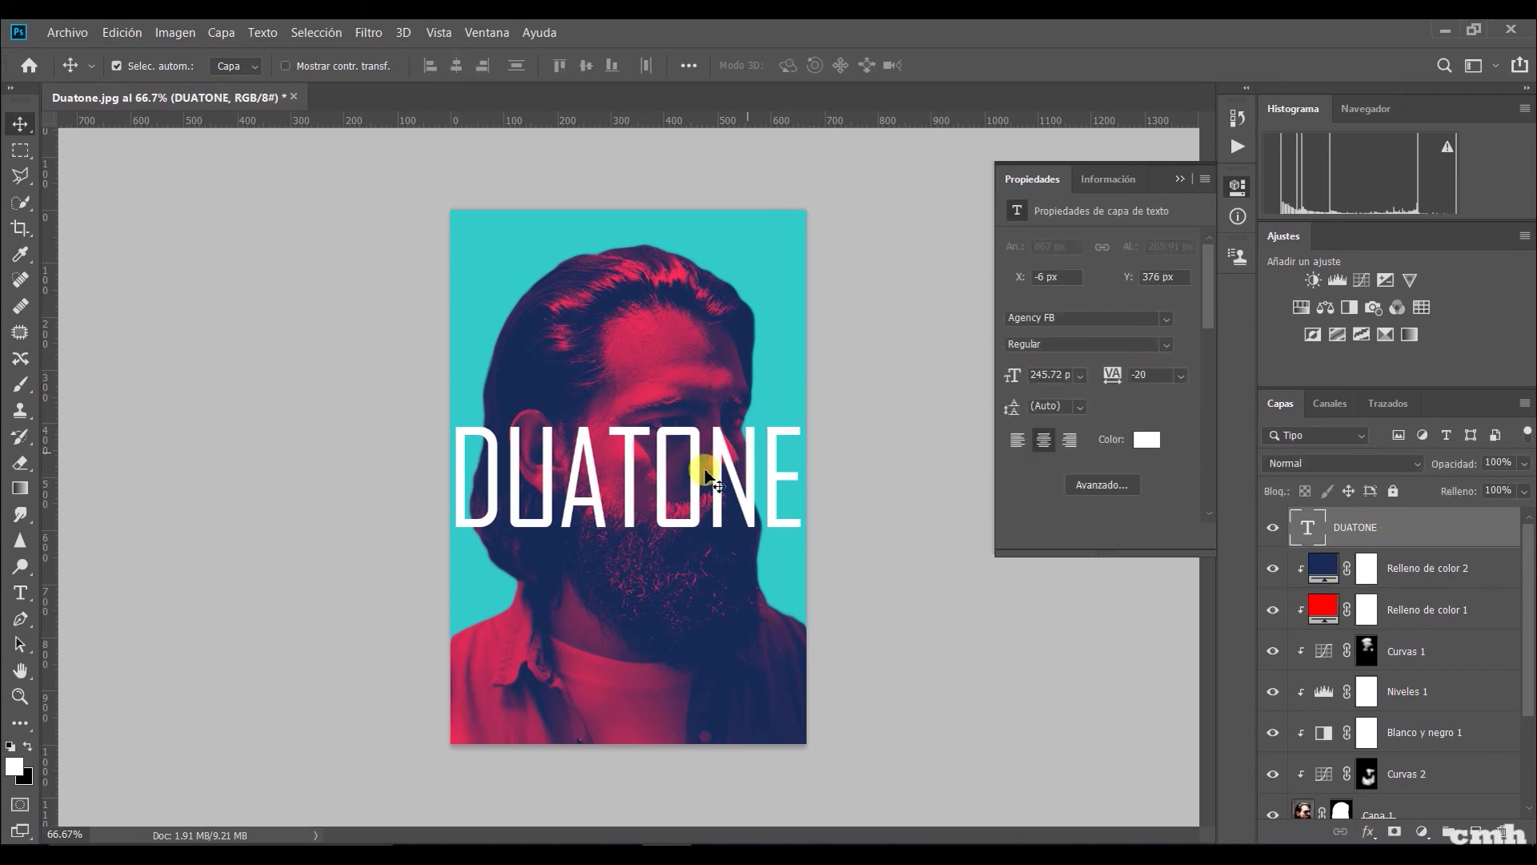
left_click_drag(711, 509, 697, 482)
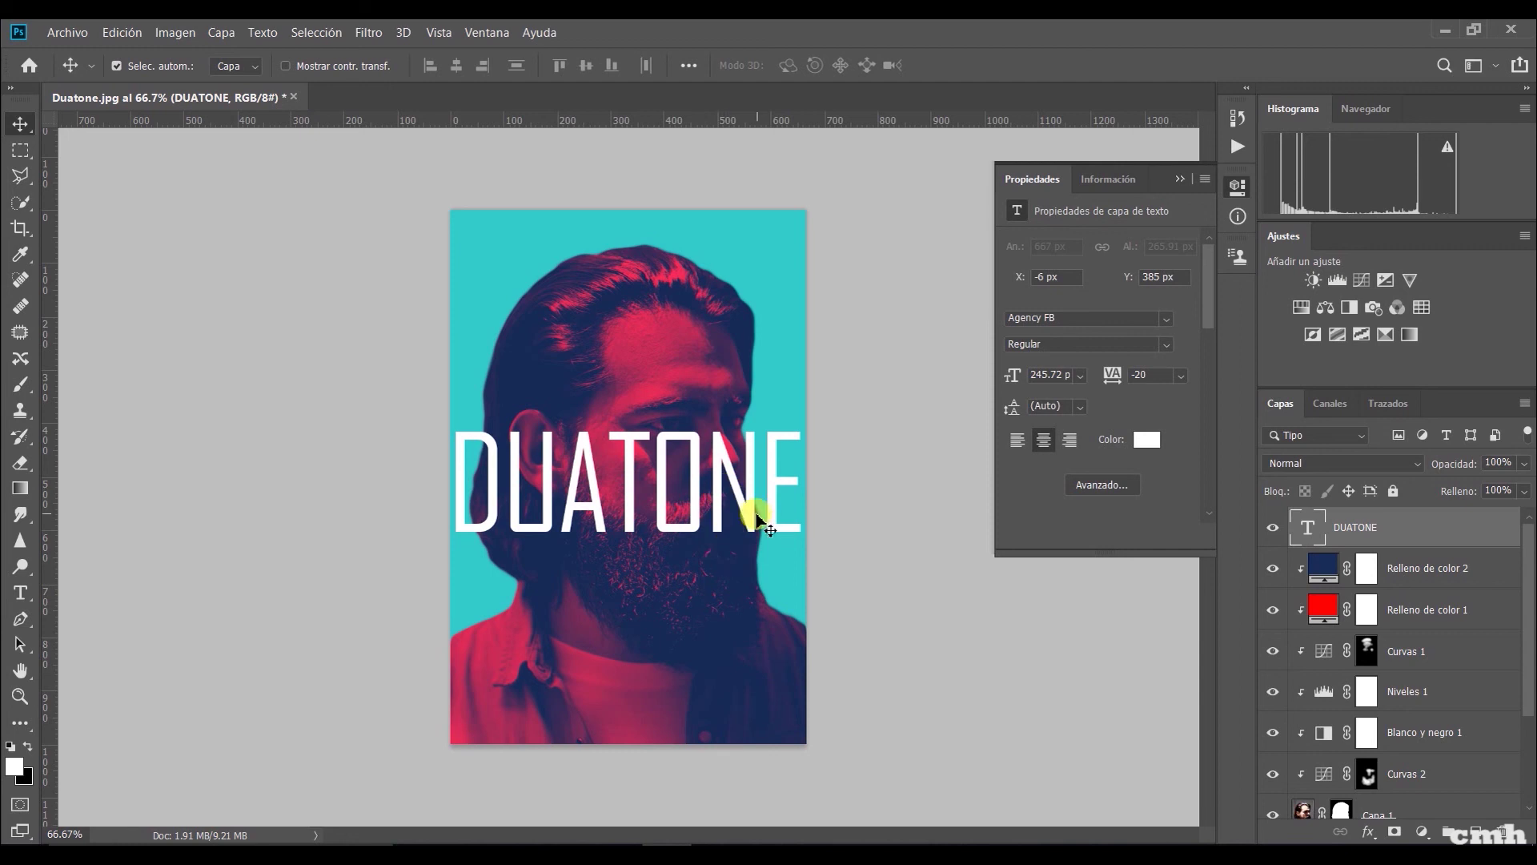
key("ctrl+t")
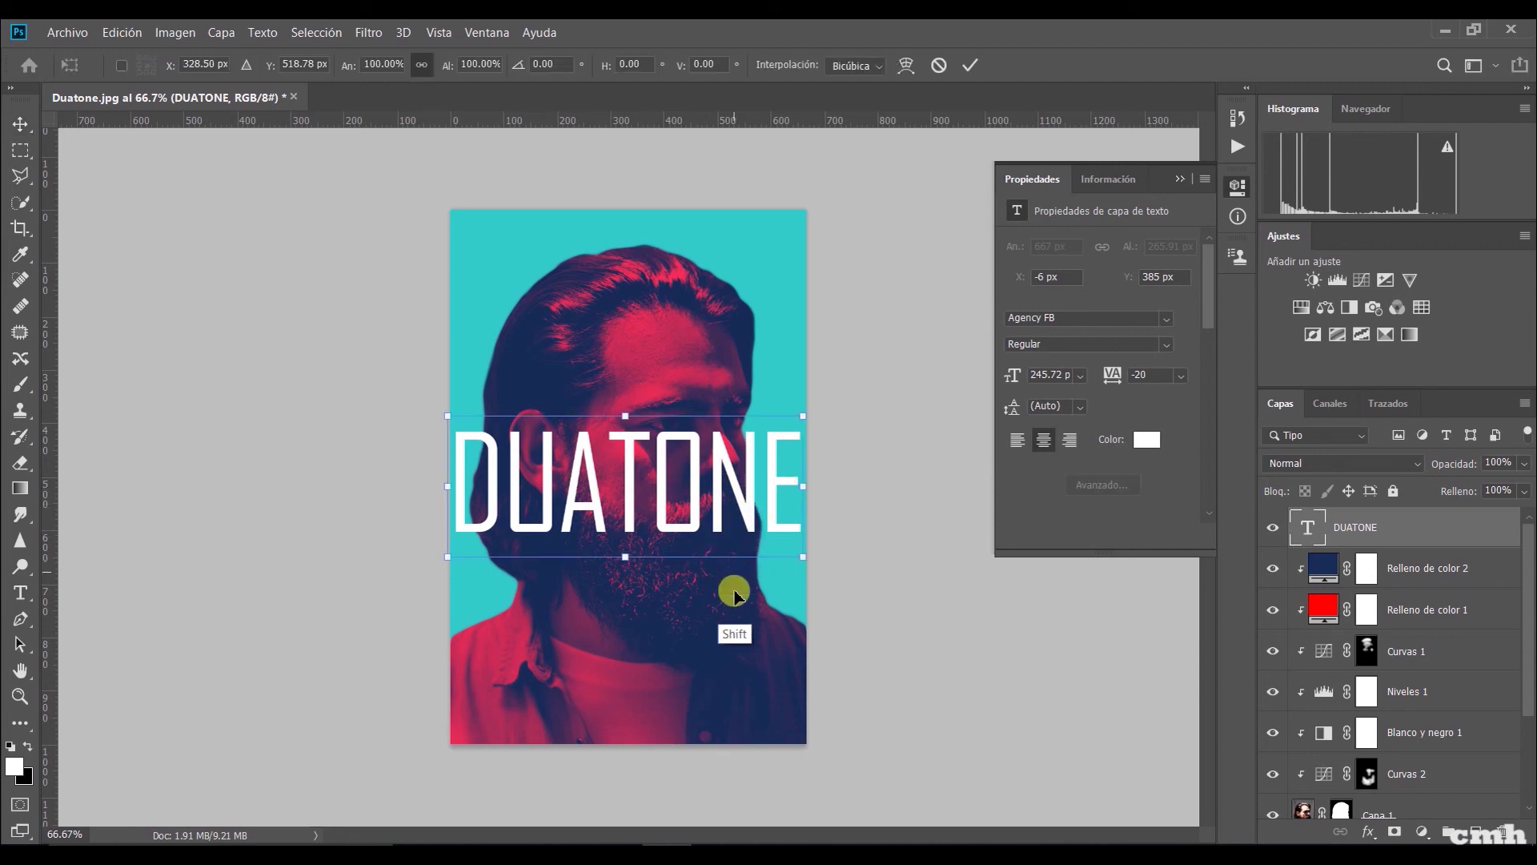
left_click_drag(739, 494, 737, 683)
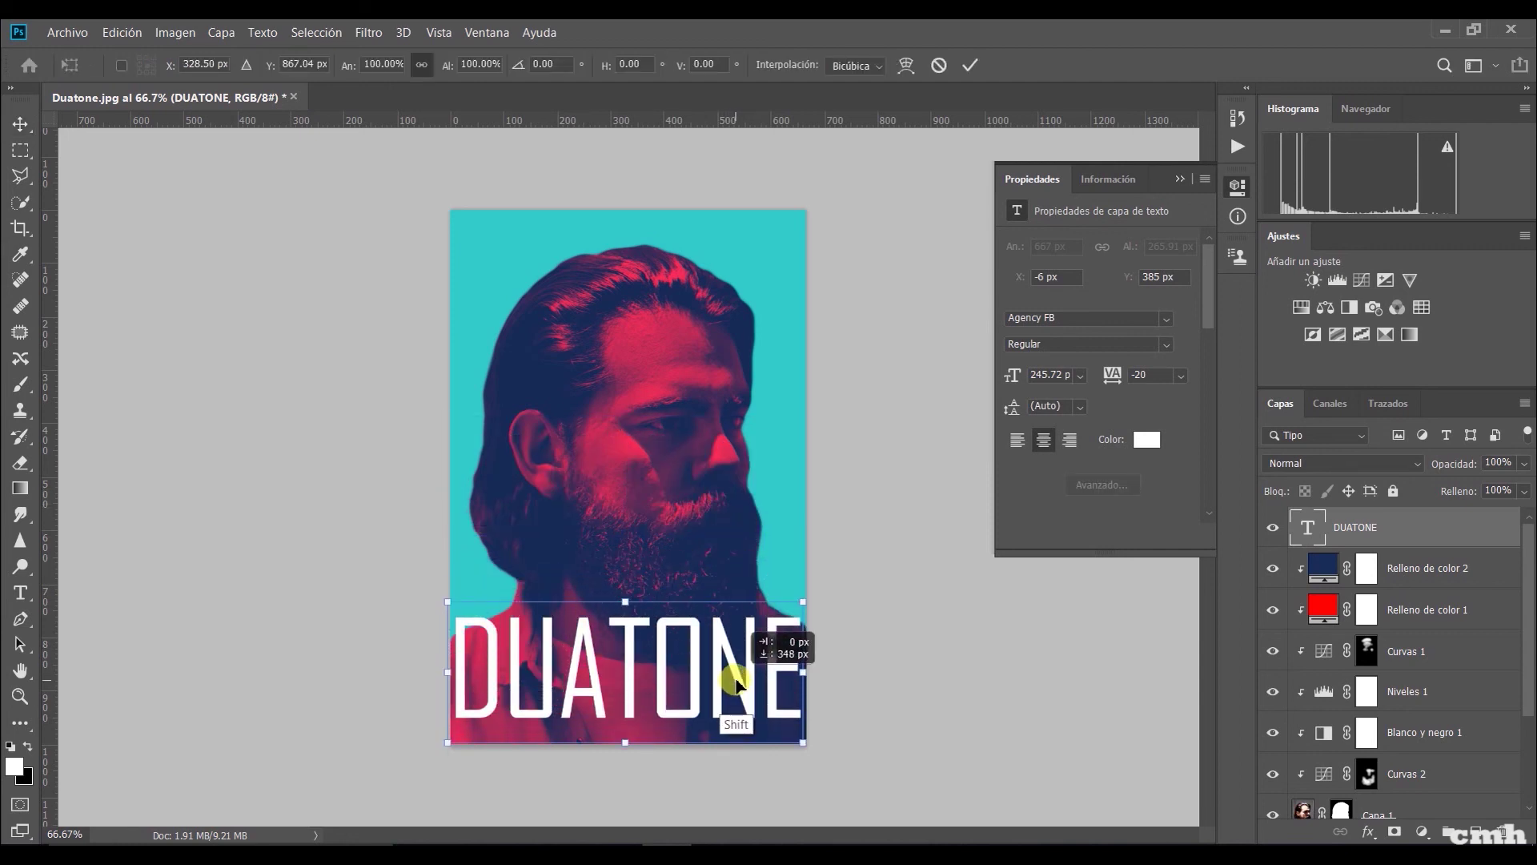
key("Down")
key("Down")
key("Down")
key("Down")
key("Down")
key("Down")
key("Down")
key("Down")
key("Down")
key("Down")
key("Down")
key("Down")
key("Down")
key("Down")
key("Down")
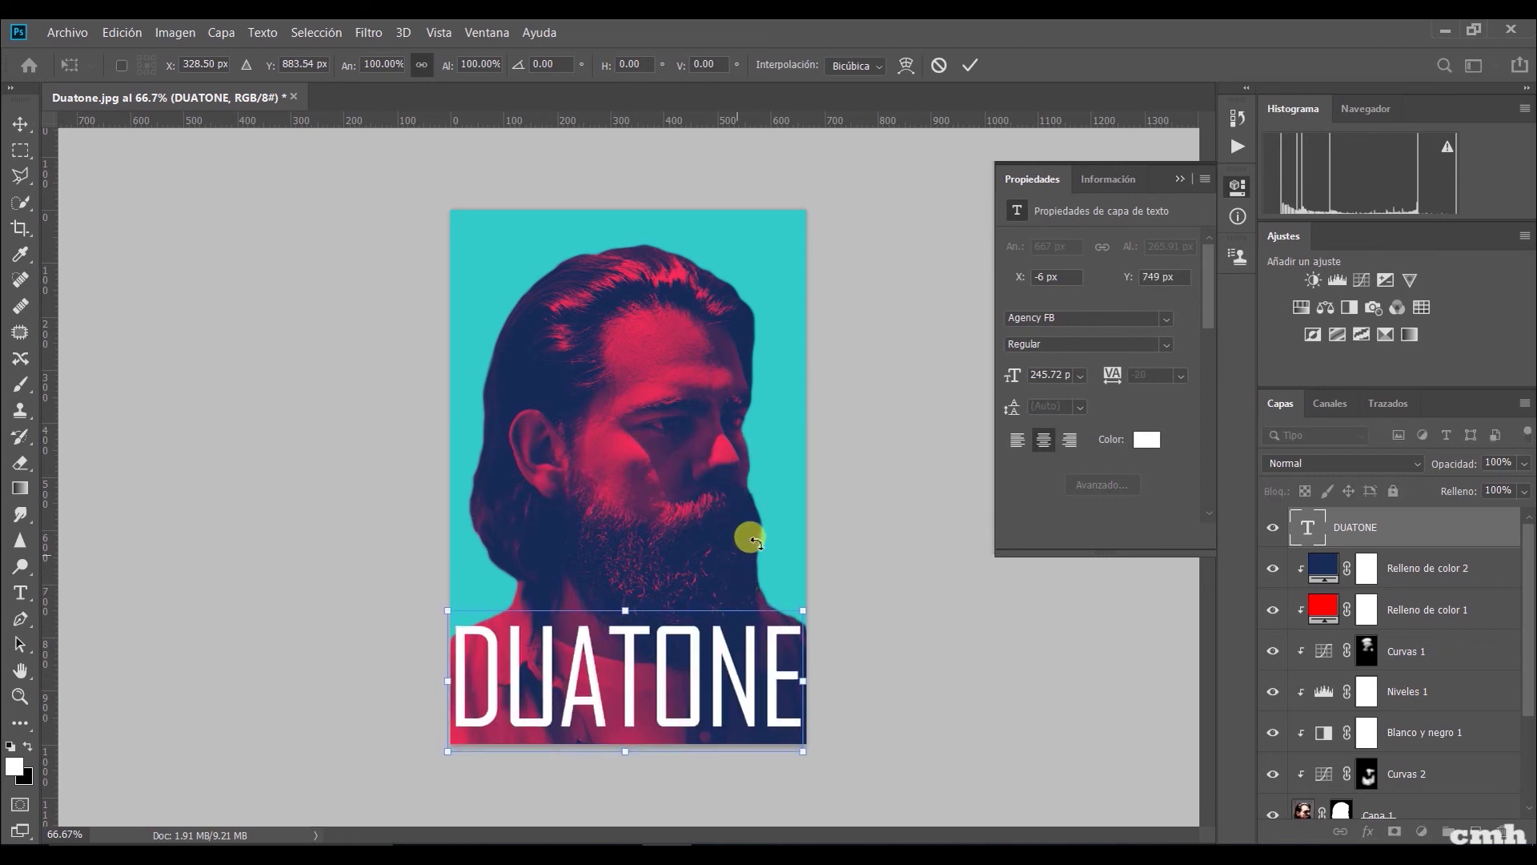
left_click(972, 67)
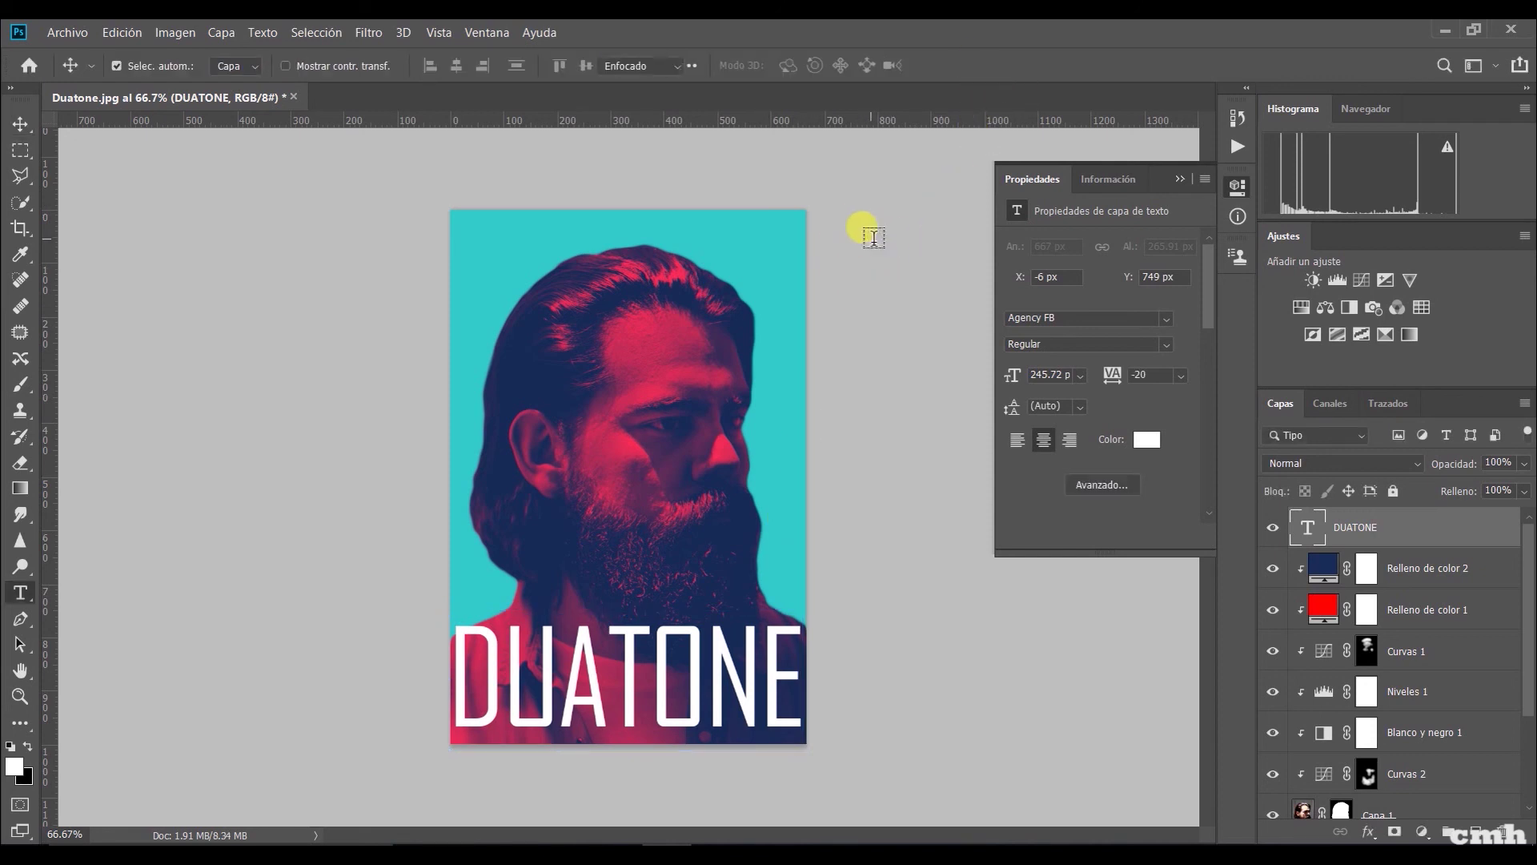
Step: Add a new text layer reading EFECTO
key("t")
left_click(602, 533)
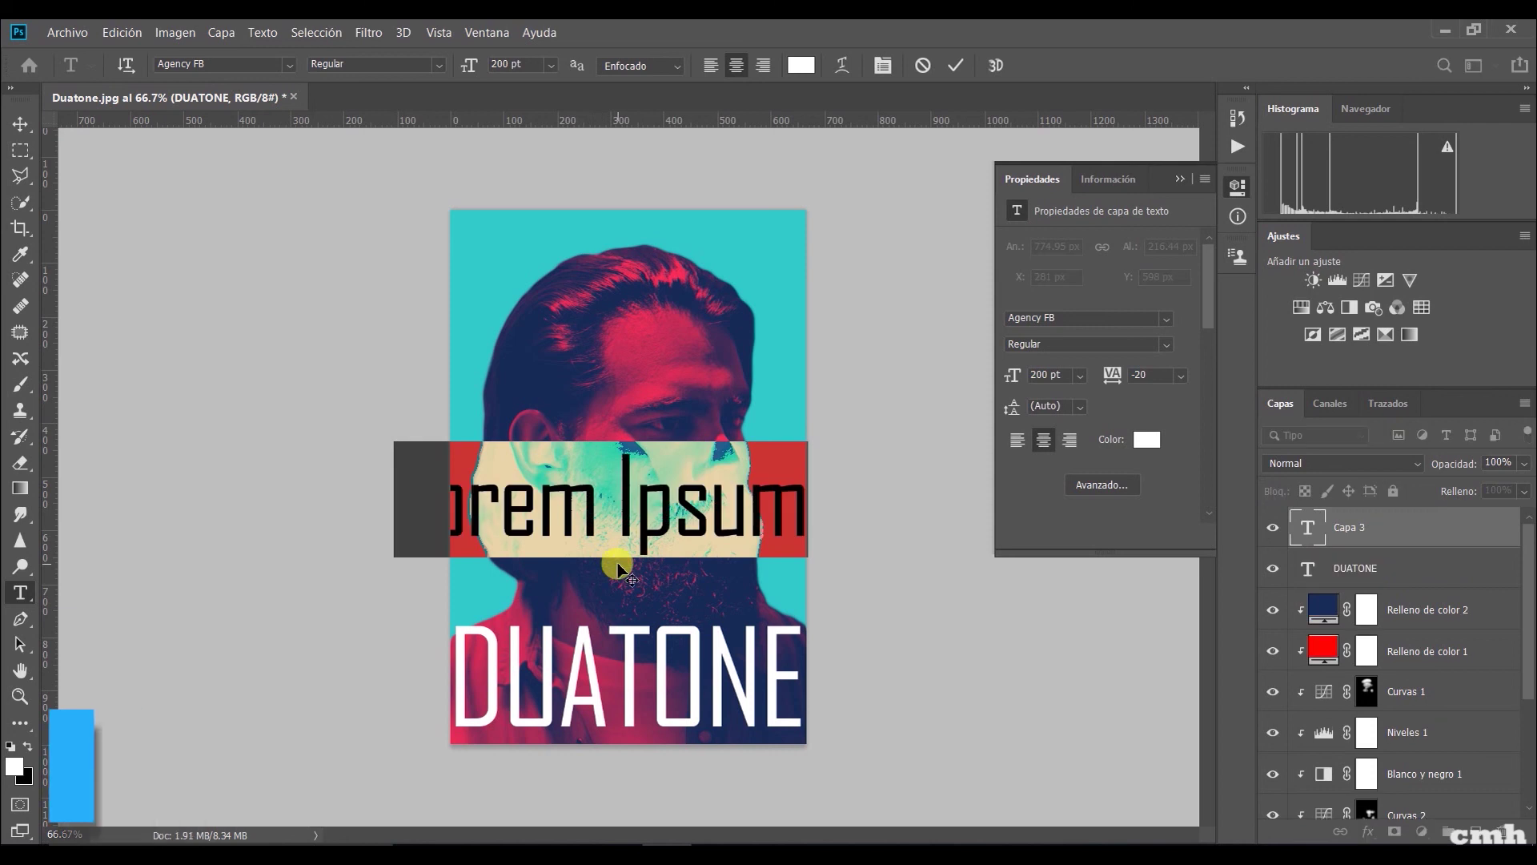
left_click(618, 565)
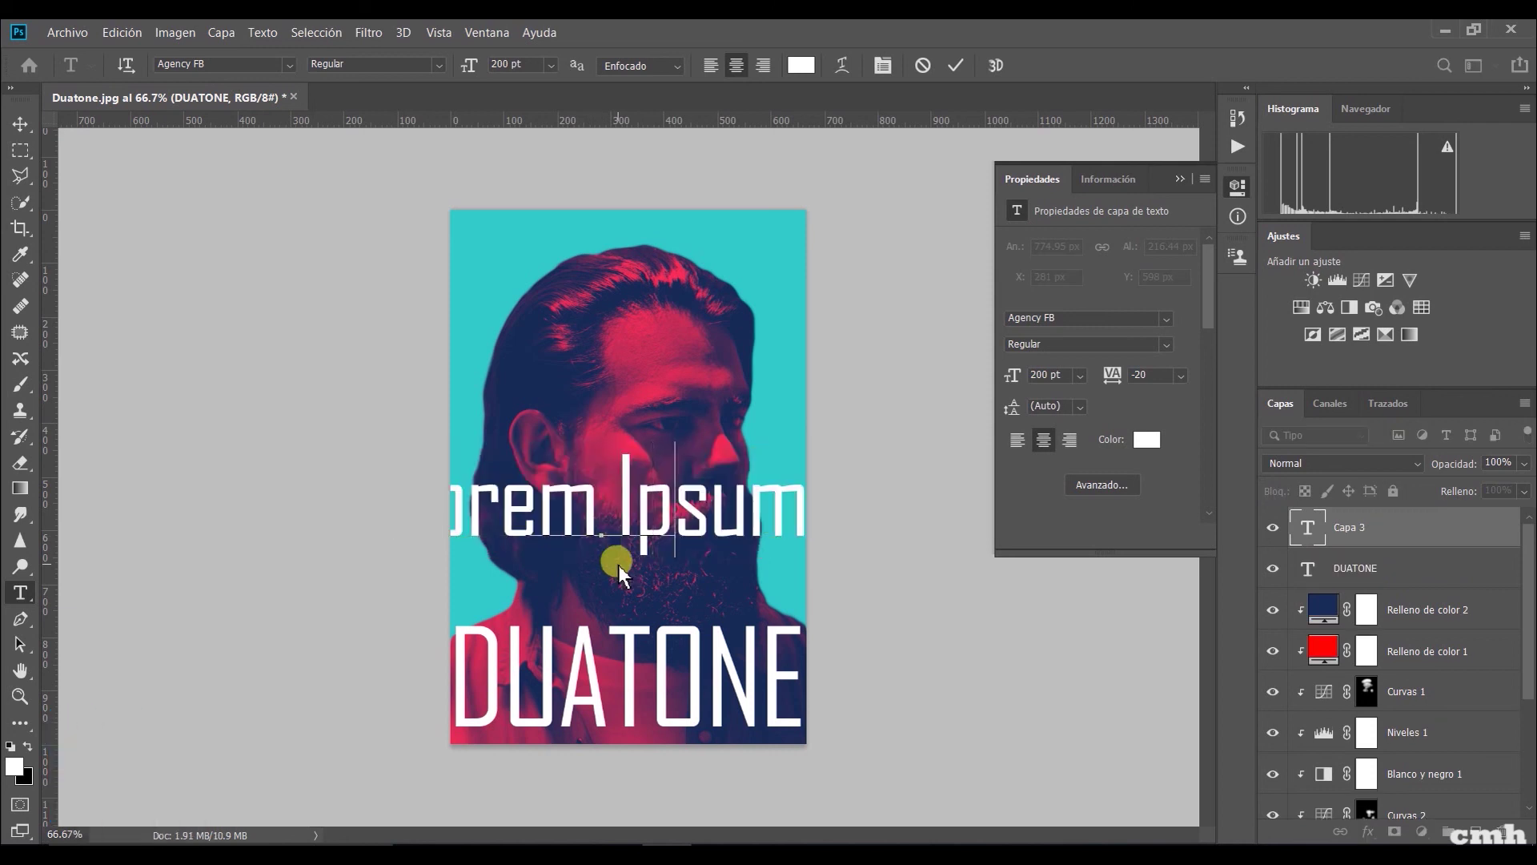
type("EFECTO")
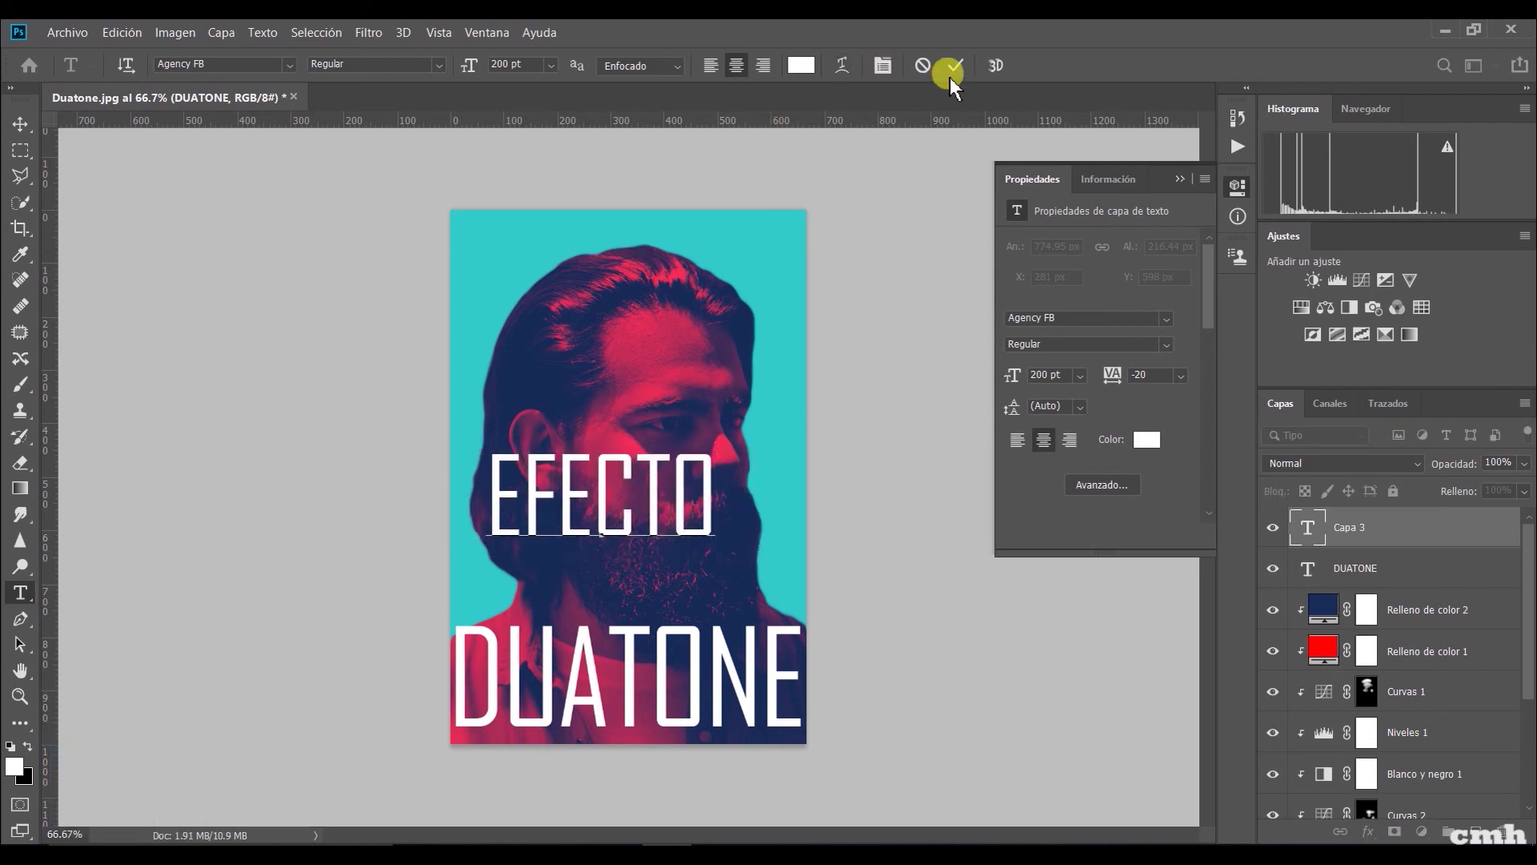
left_click(926, 121)
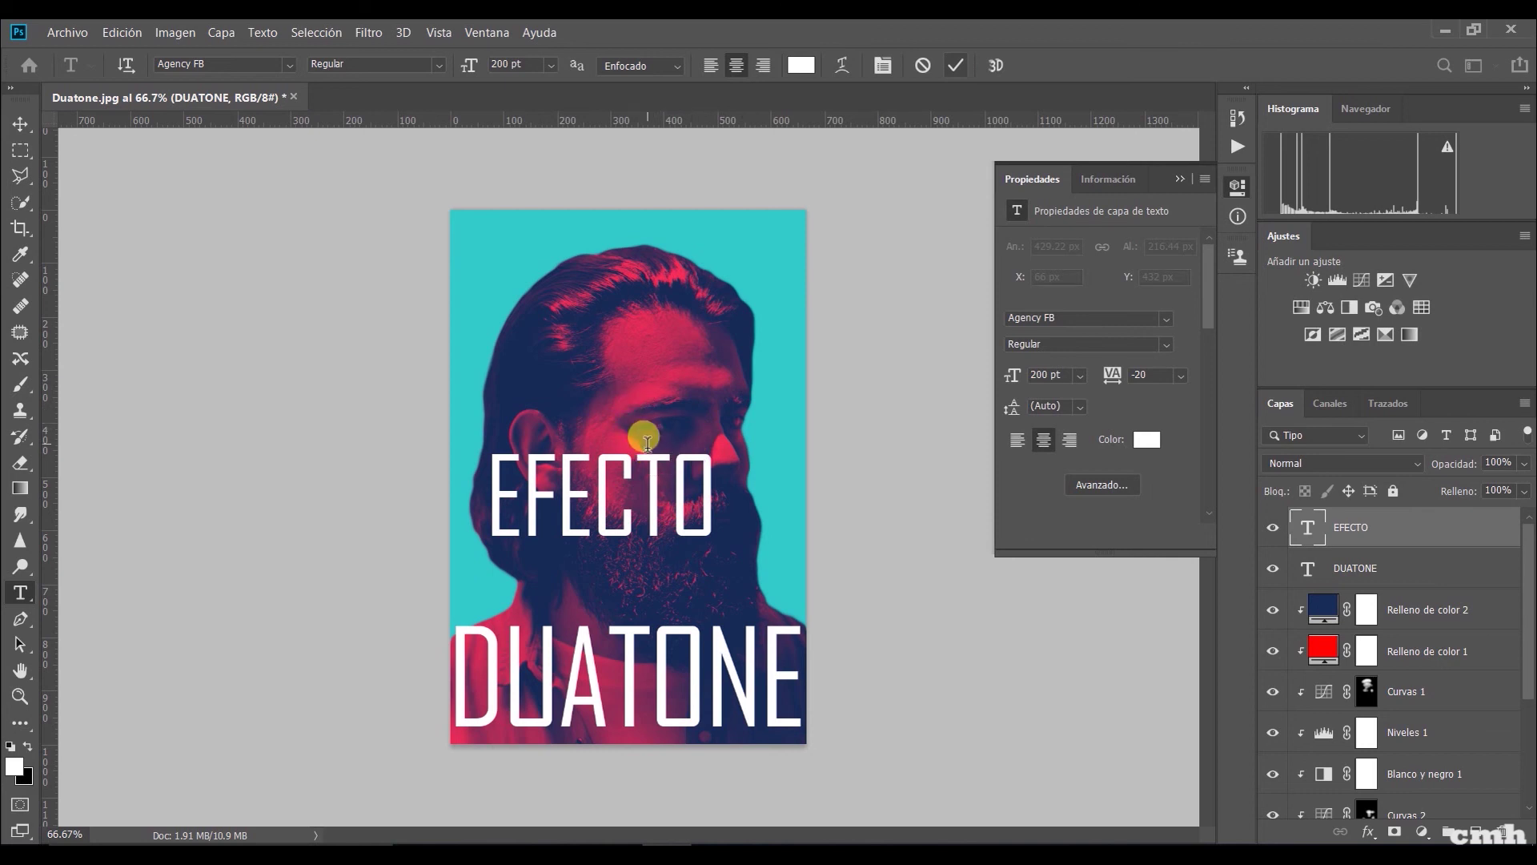
Step: Scale EFECTO down to about 85.85 pt and place it just above DUATONE at lower left
key("ctrl+t")
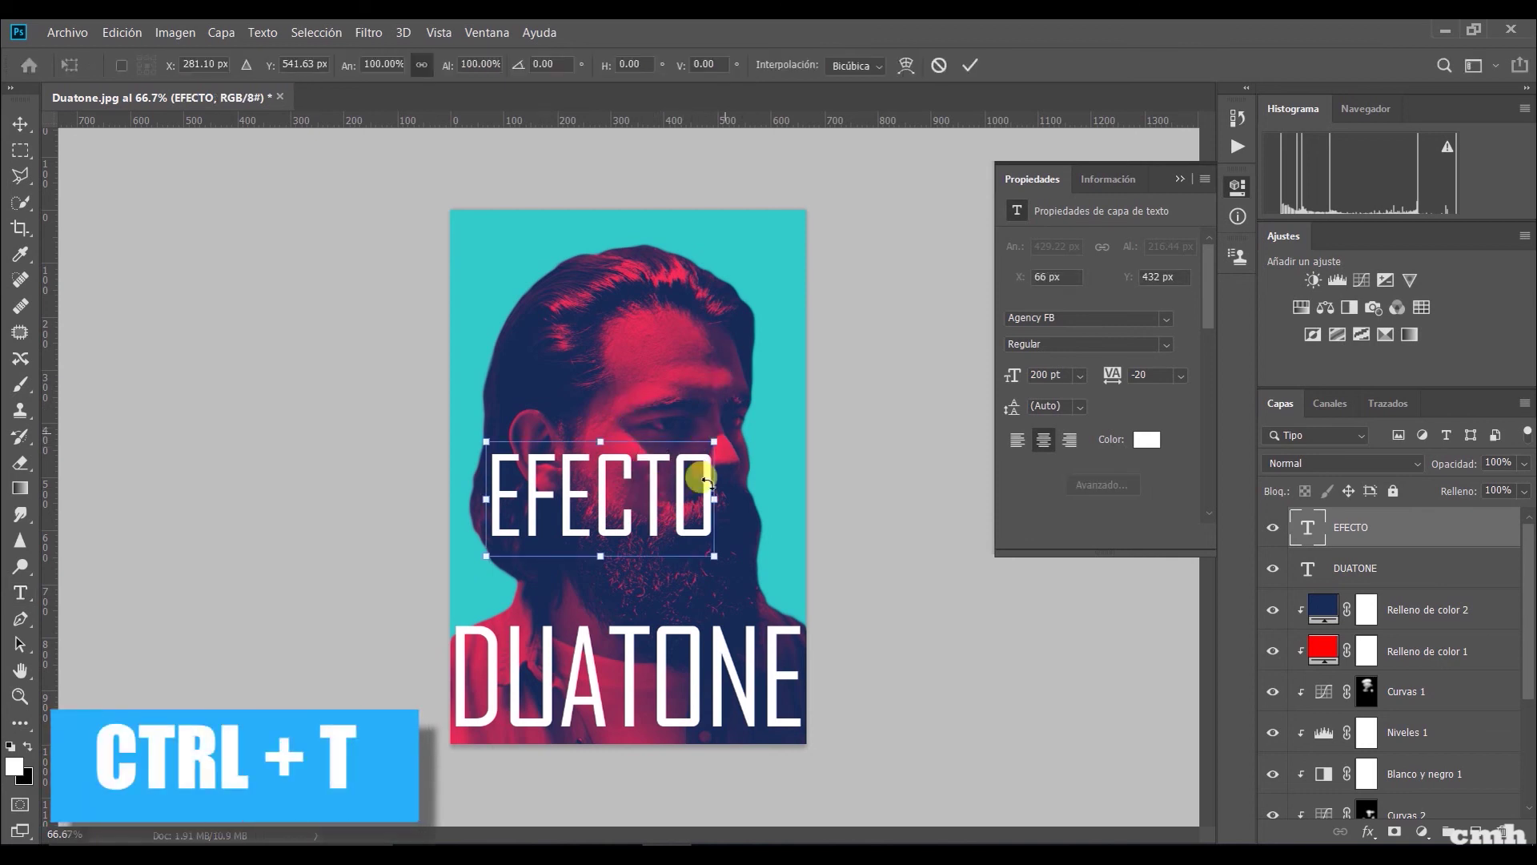
mouse_move(714, 441)
left_mouse_down()
mouse_move(573, 530)
mouse_move(521, 602)
left_mouse_up()
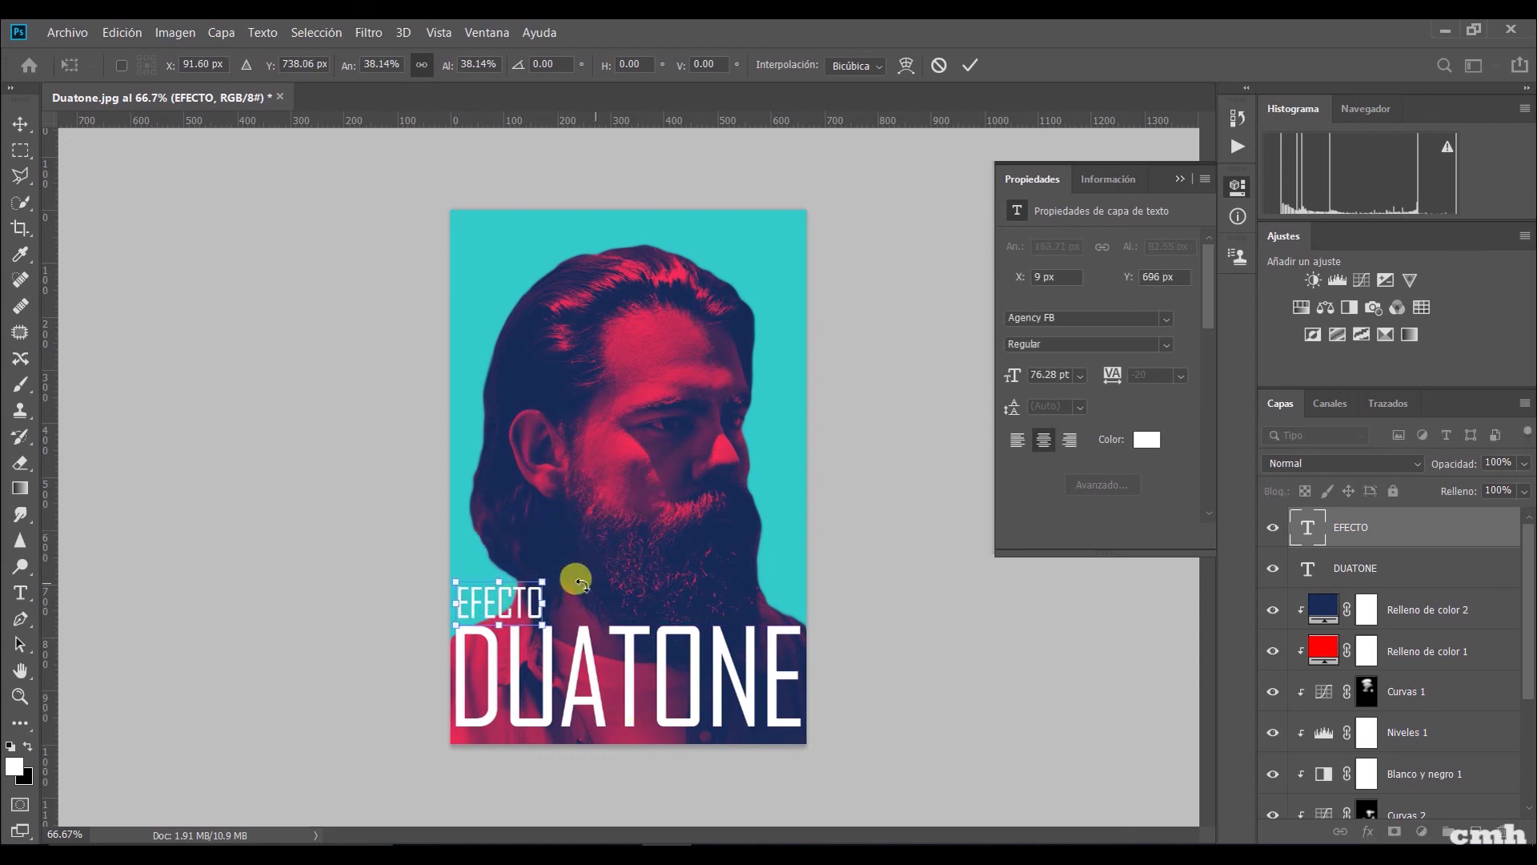
left_click_drag(542, 611, 552, 632)
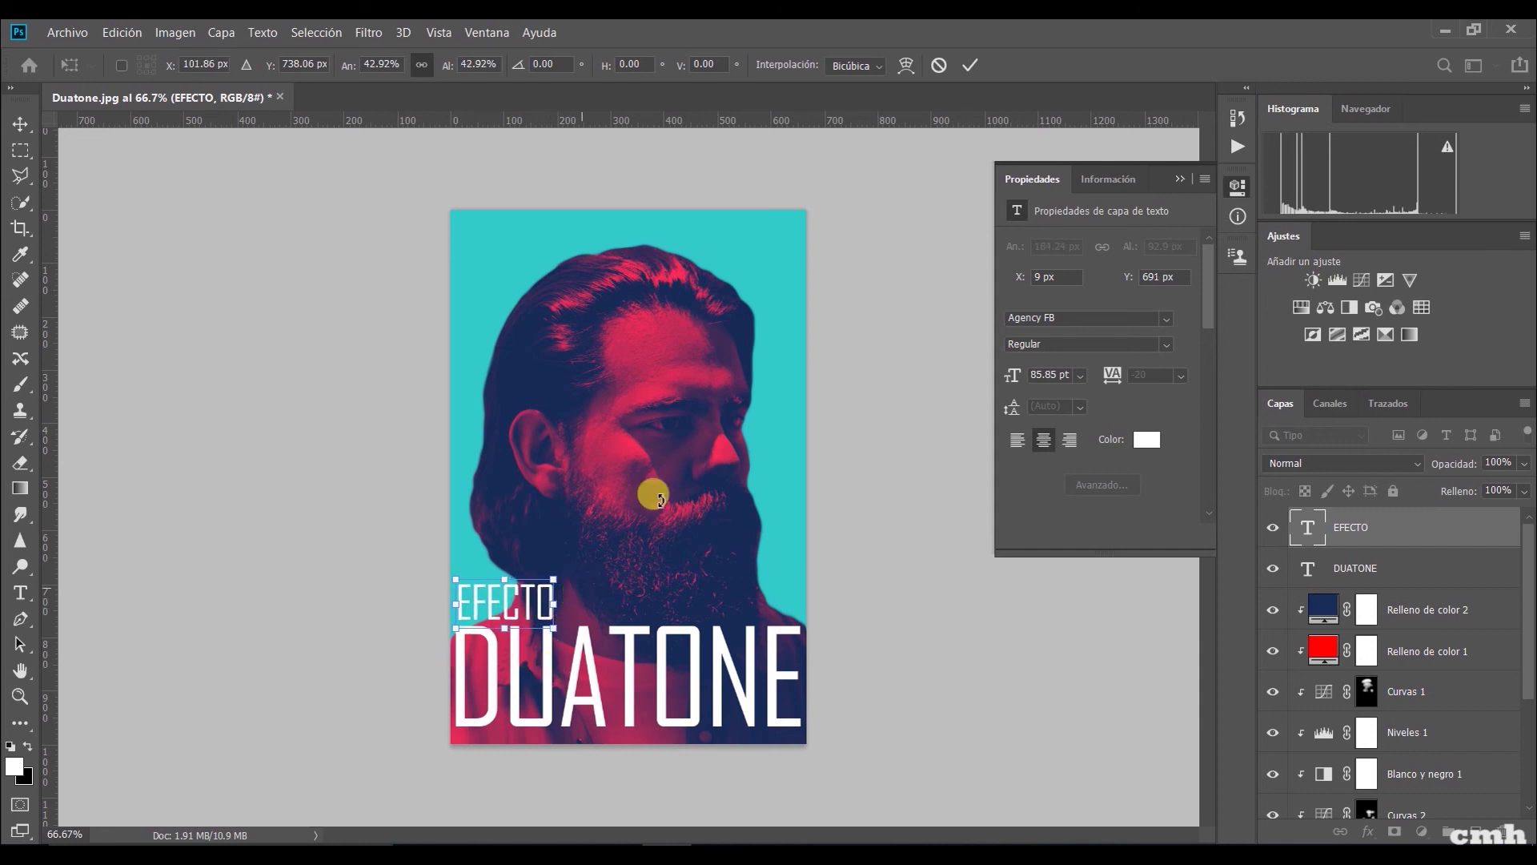
left_click(969, 65)
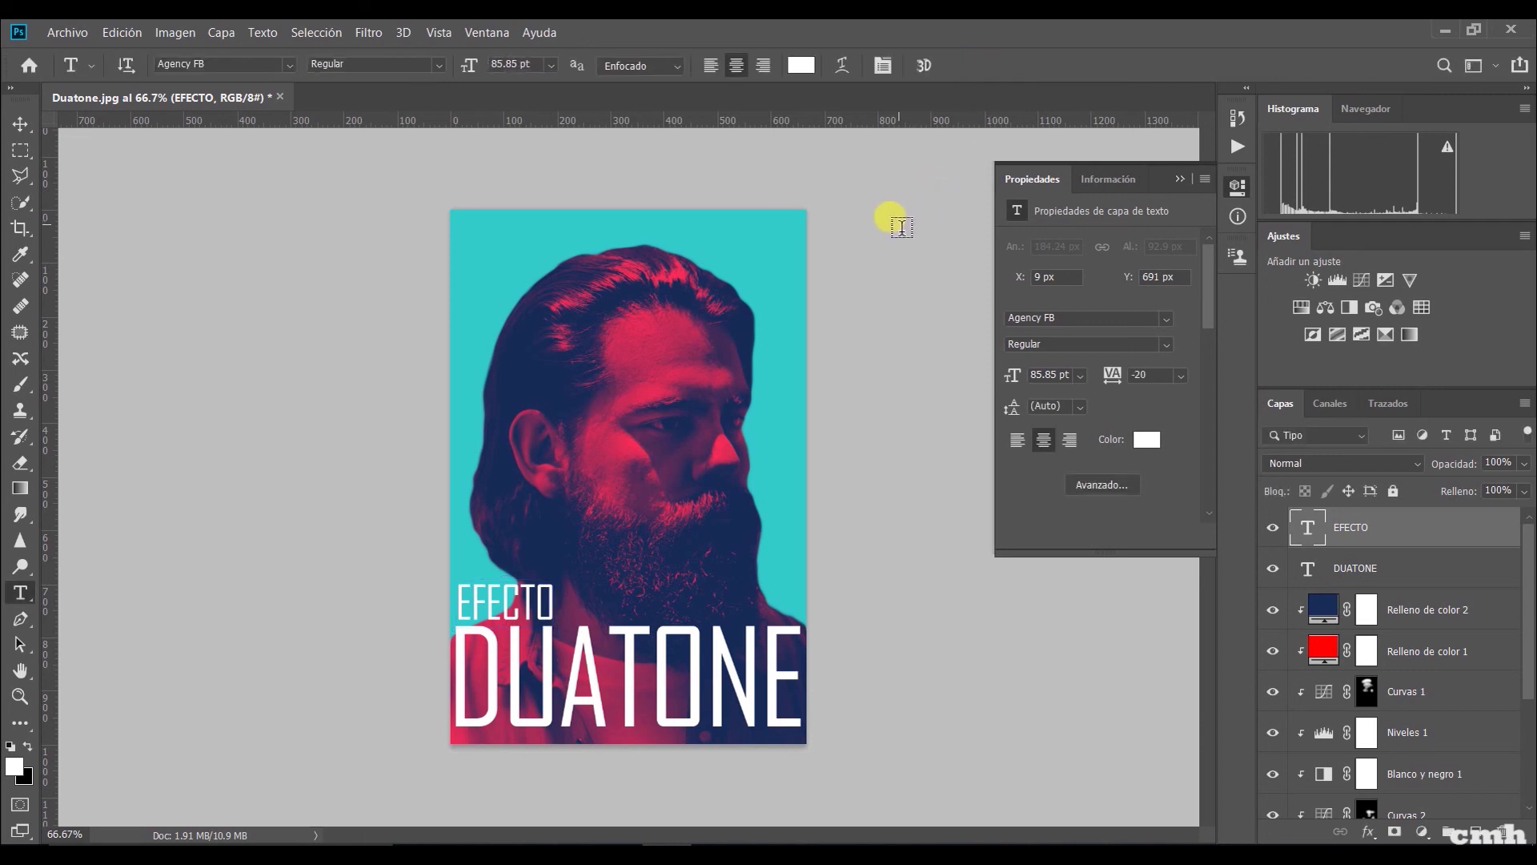
Step: Switch to the Move tool and cycle to a fuller screen display mode
key("v")
key("f")
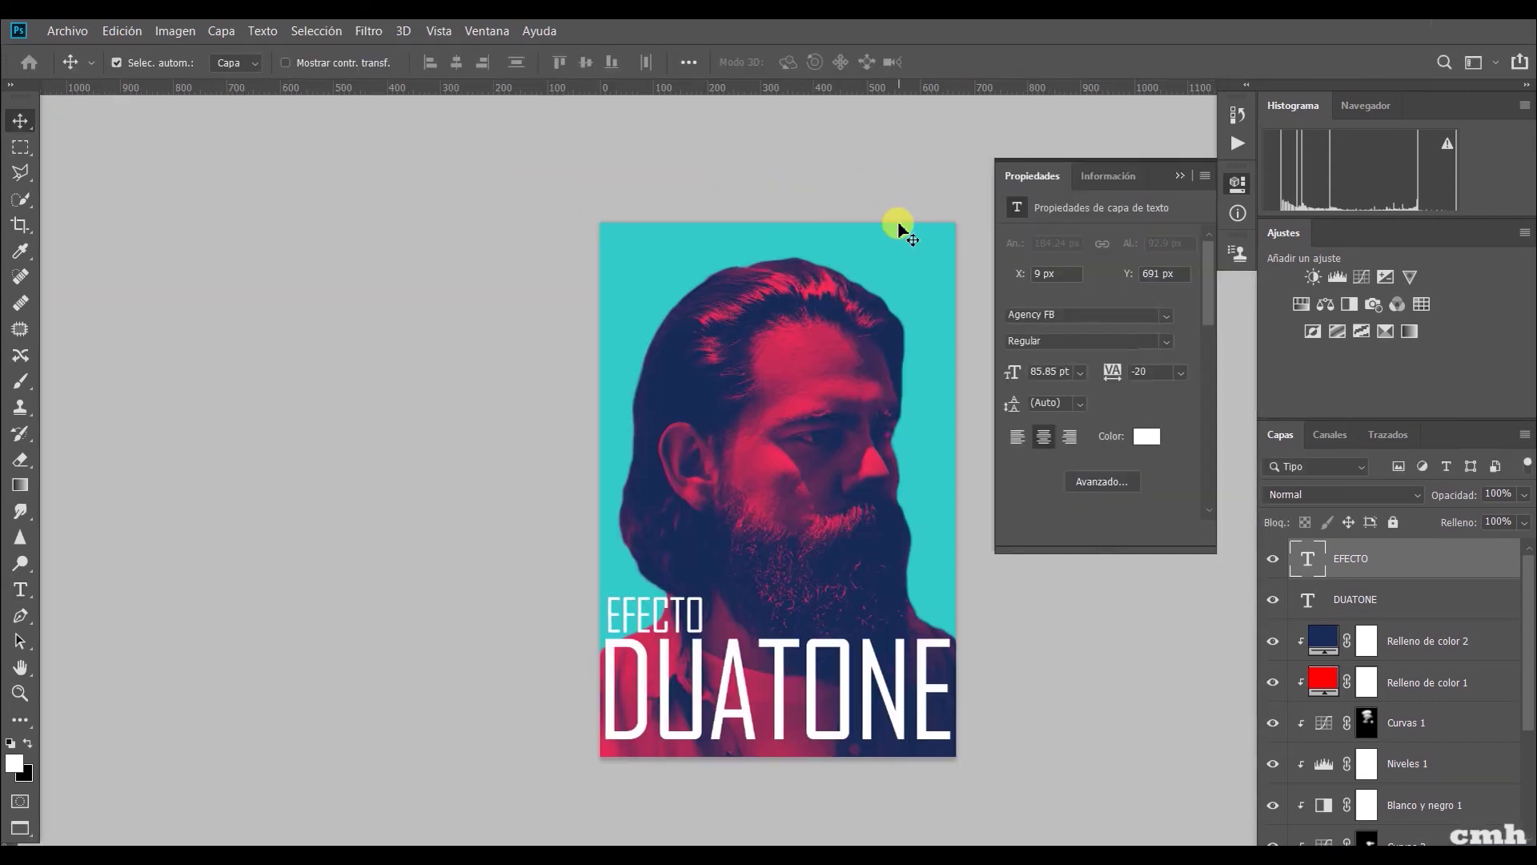